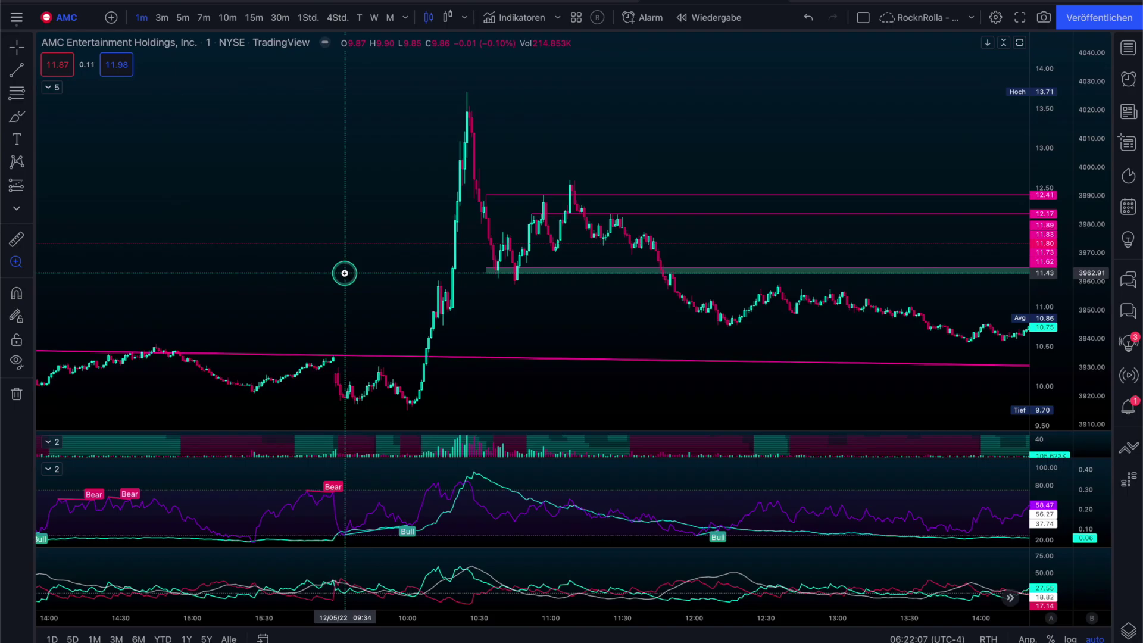
- In TraderSync, add the setup tag Momentum Breakout to the long AMC trade
scroll(558, 310, "up", 3)
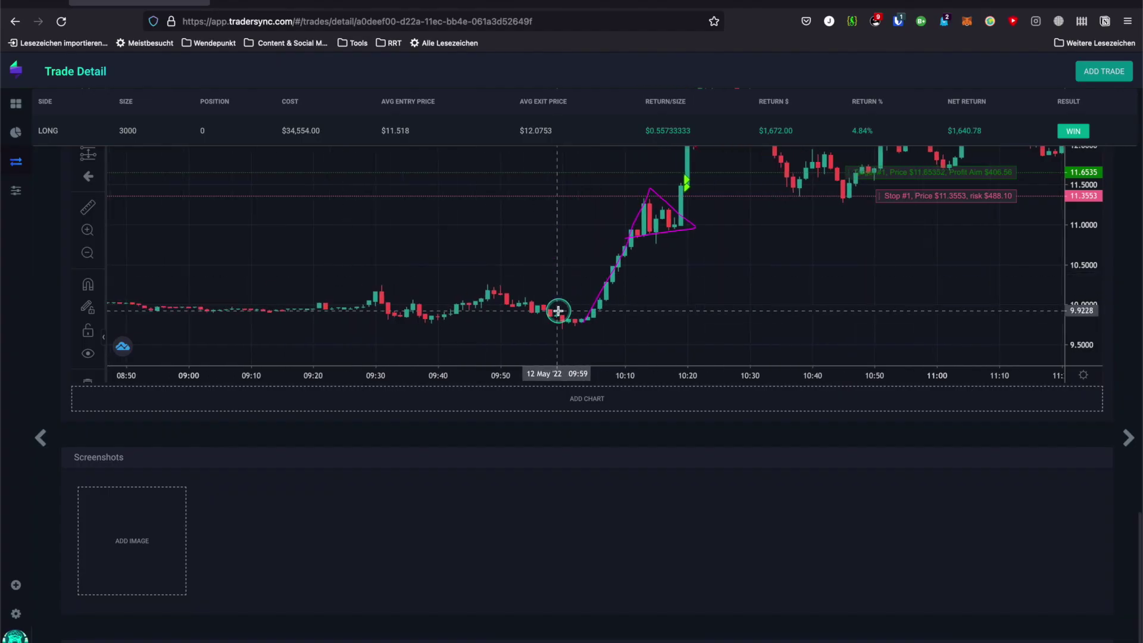
scroll(777, 411, "up", 5)
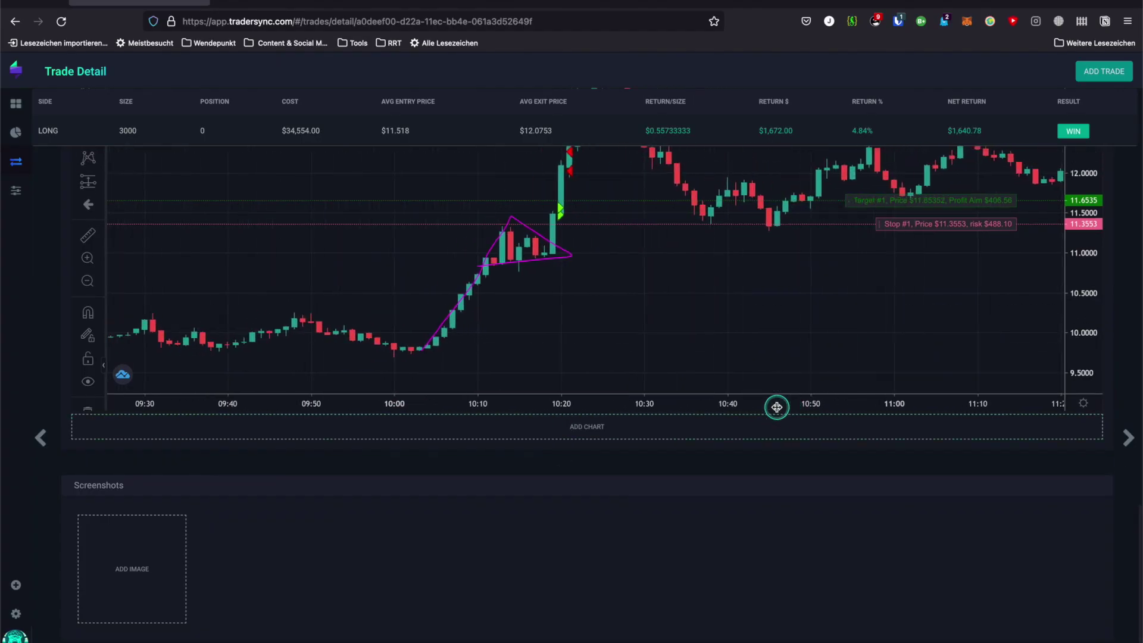
scroll(76, 225, "up", 5)
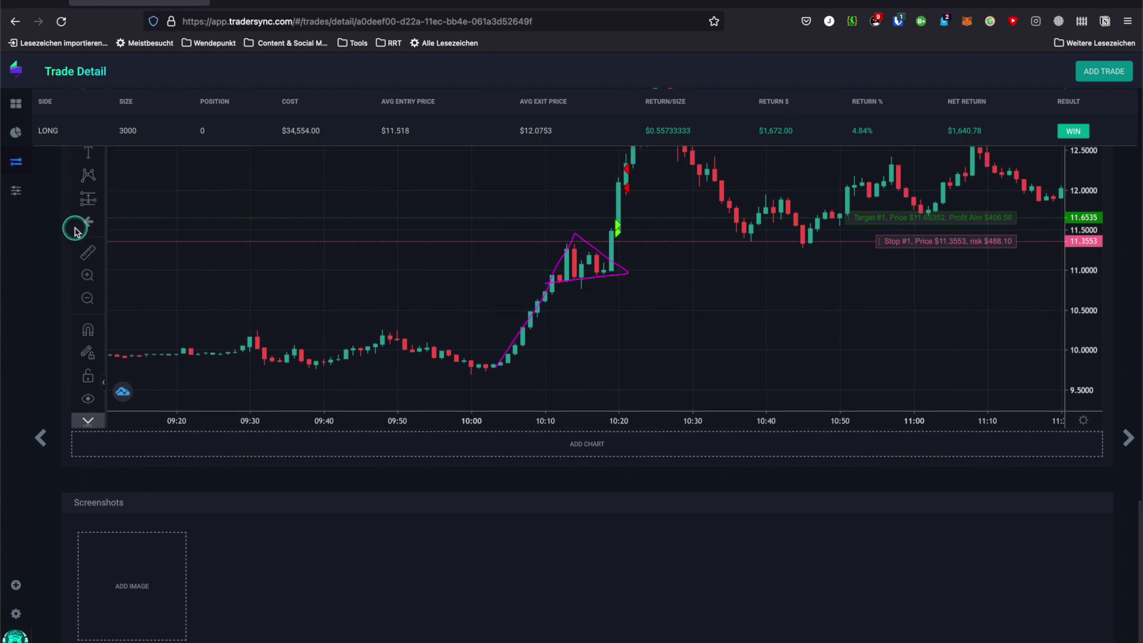
scroll(75, 230, "up", 2)
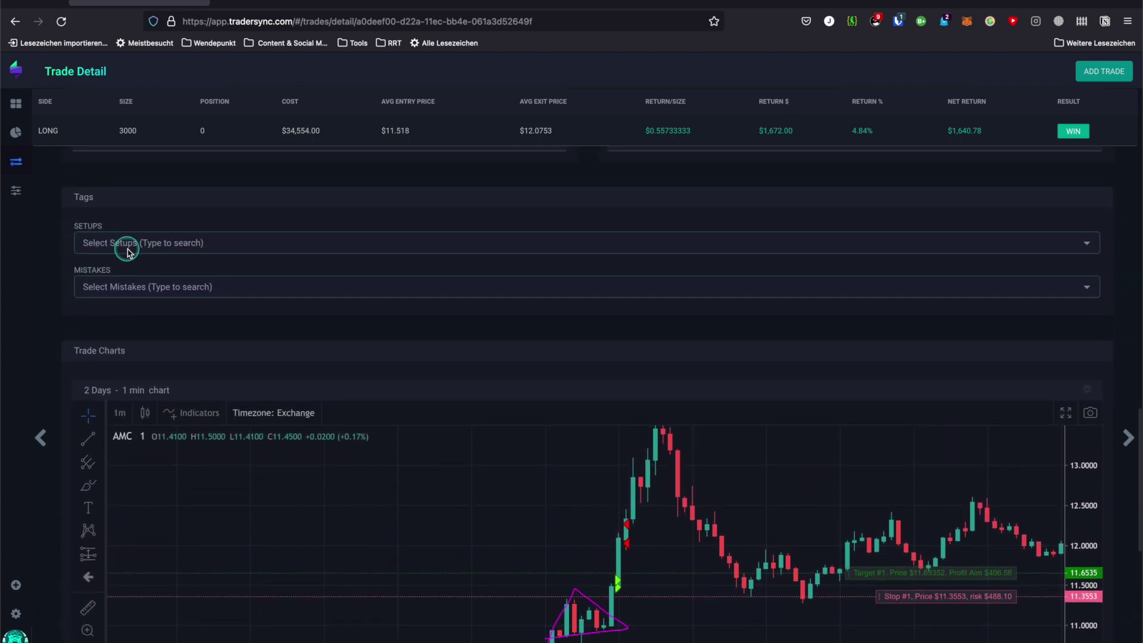
left_click(128, 250)
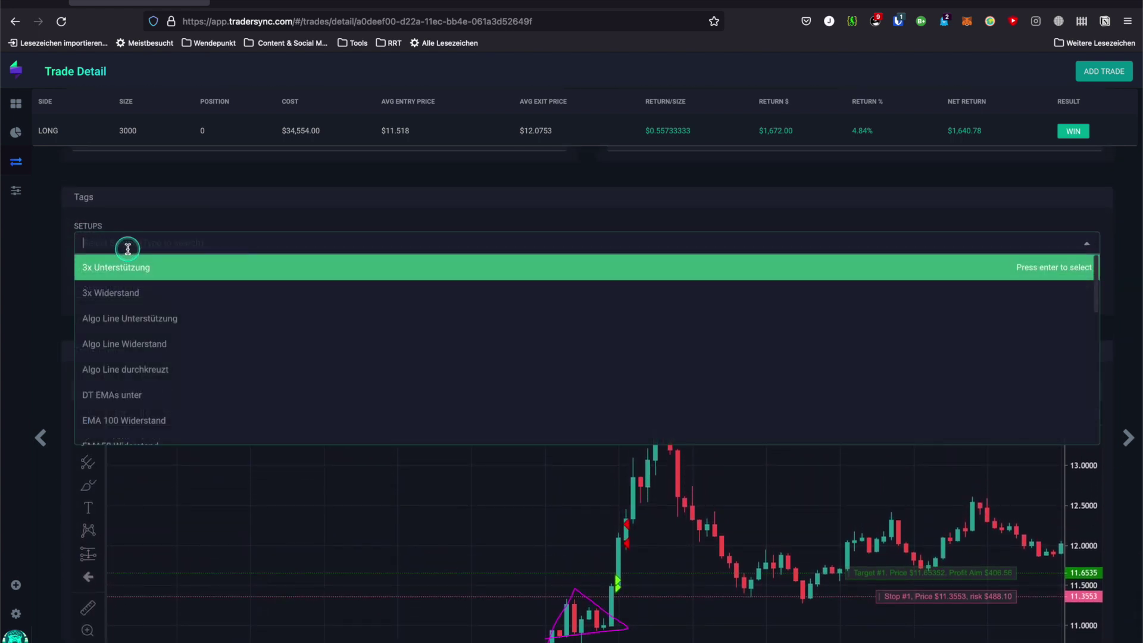
scroll(222, 374, "down", 5)
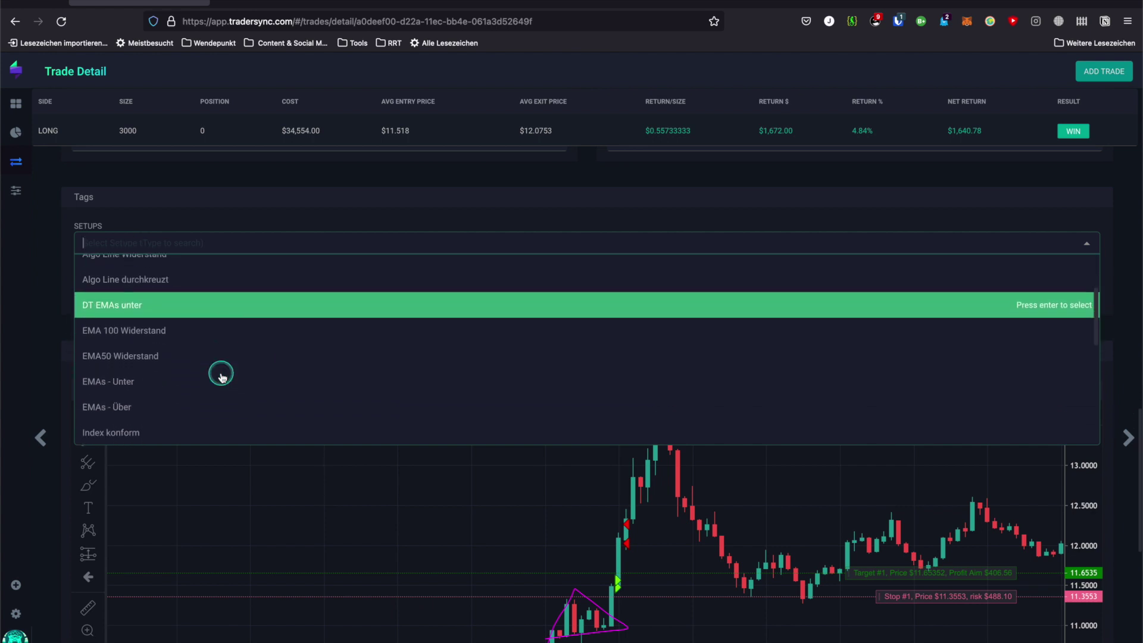
scroll(222, 373, "down", 3)
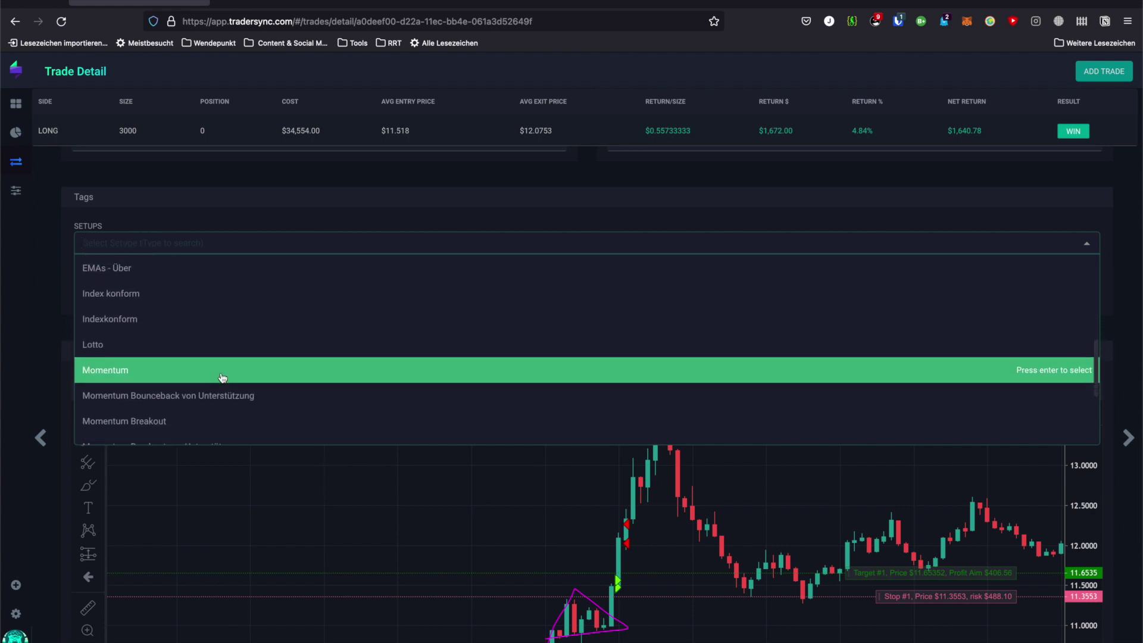
left_click(222, 419)
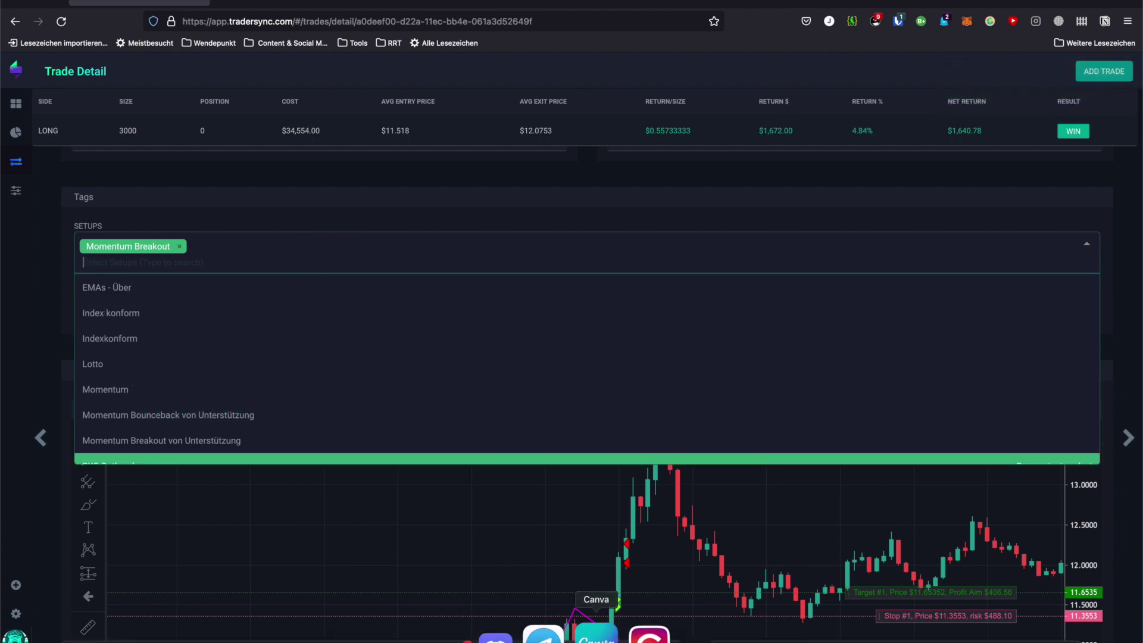
- Switch to TradingView, display the 10 in 1 MAs indicator on the AMC chart and remove it after checking the averages
left_click(652, 632)
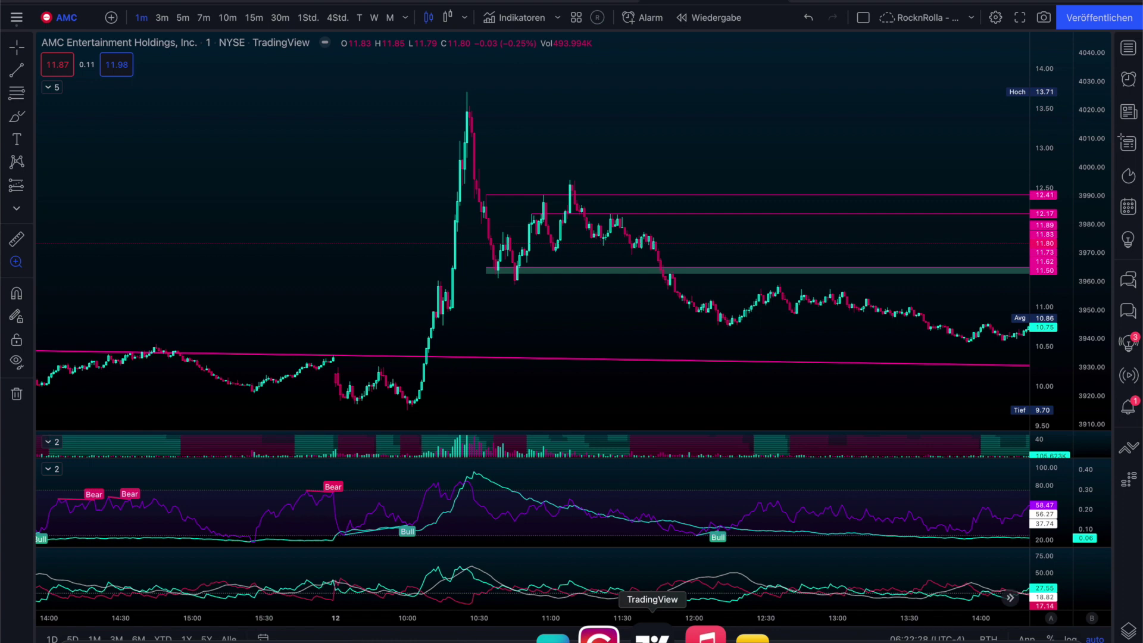
left_click(51, 88)
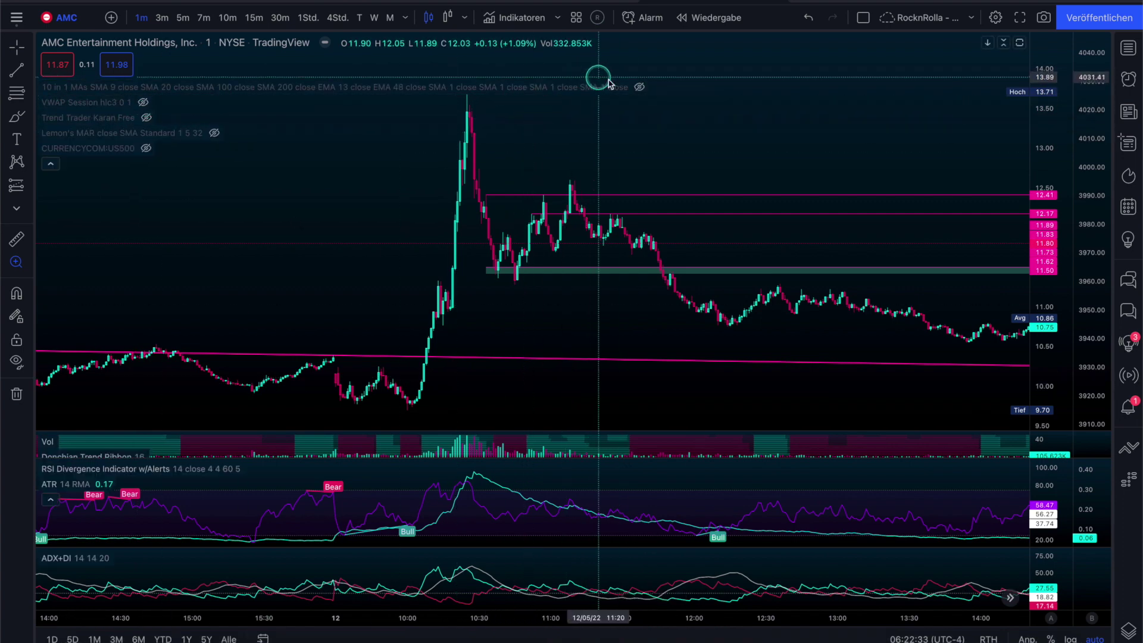
left_click(638, 89)
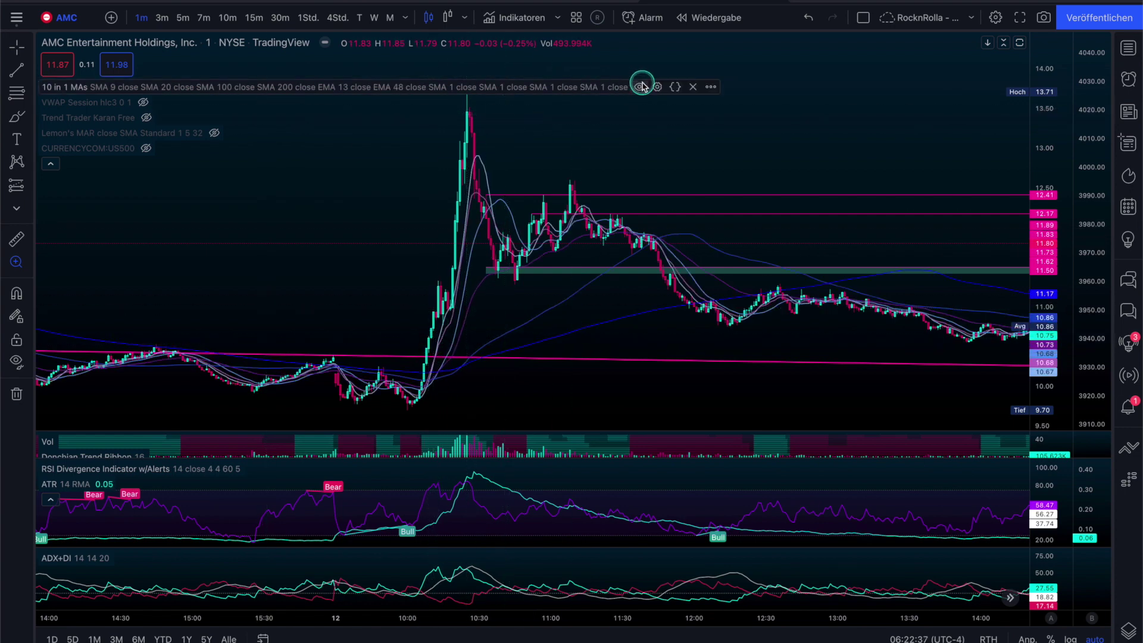
left_click(693, 87)
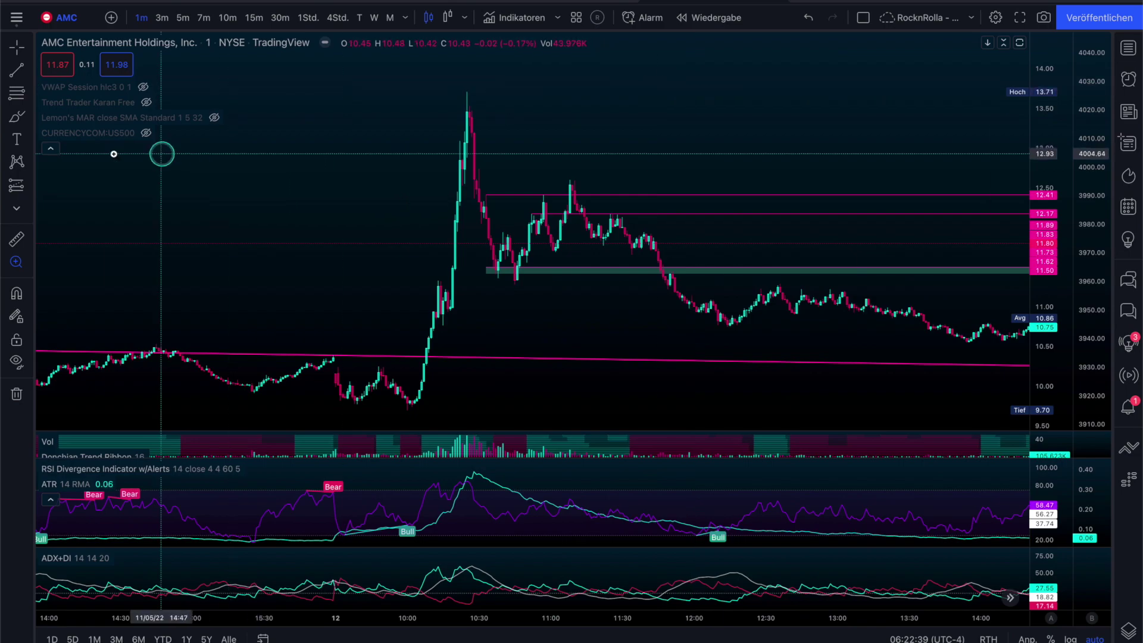
- Switch back to TraderSync and add the setup tag DT EMAs unter to the AMC trade
key("alt+Tab")
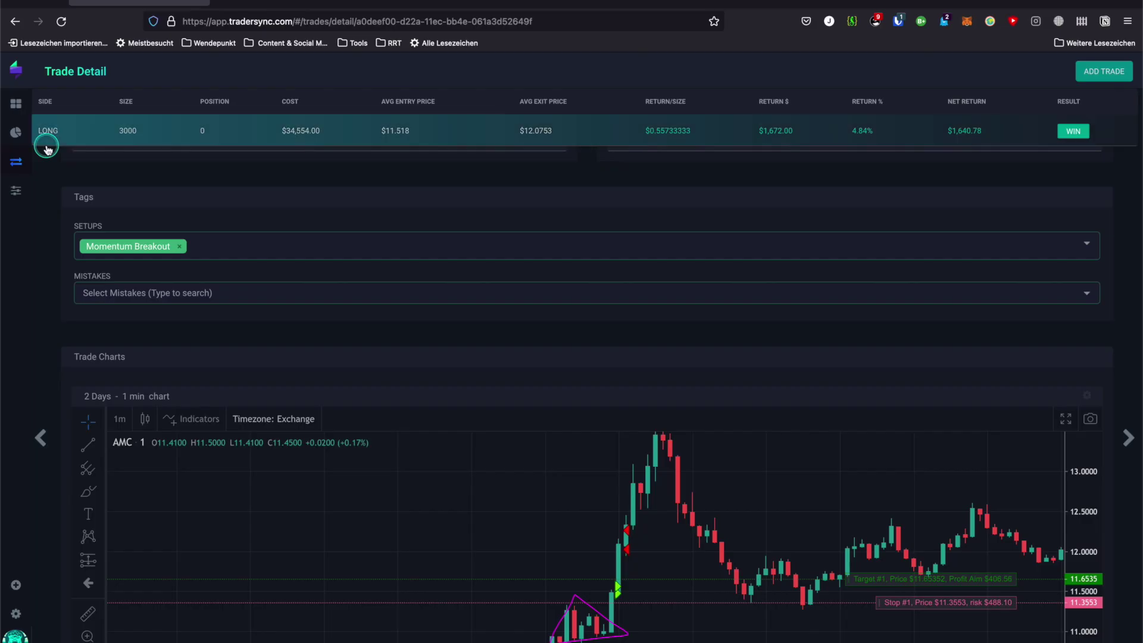
left_click(250, 262)
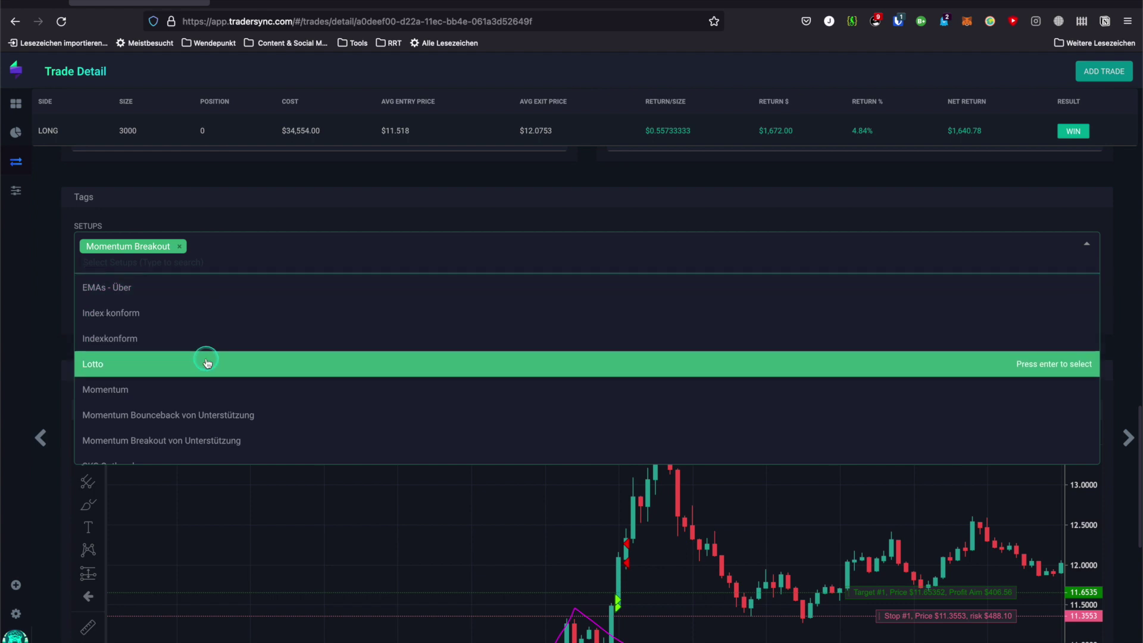
scroll(207, 363, "down", 4)
scroll(206, 363, "up", 8)
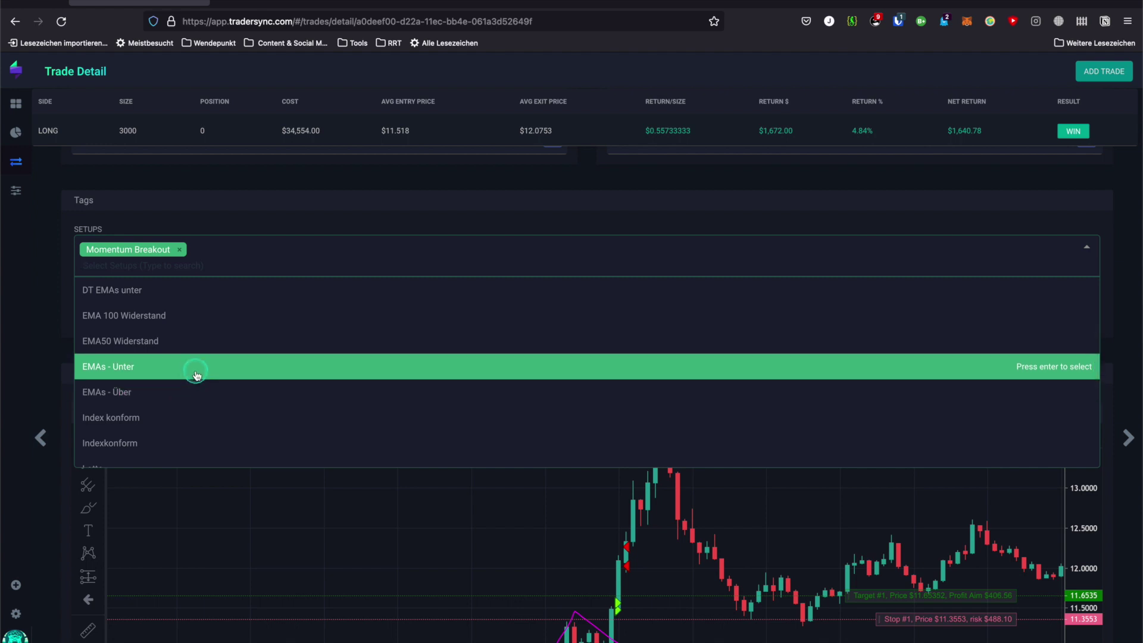
scroll(196, 374, "up", 5)
left_click(176, 408)
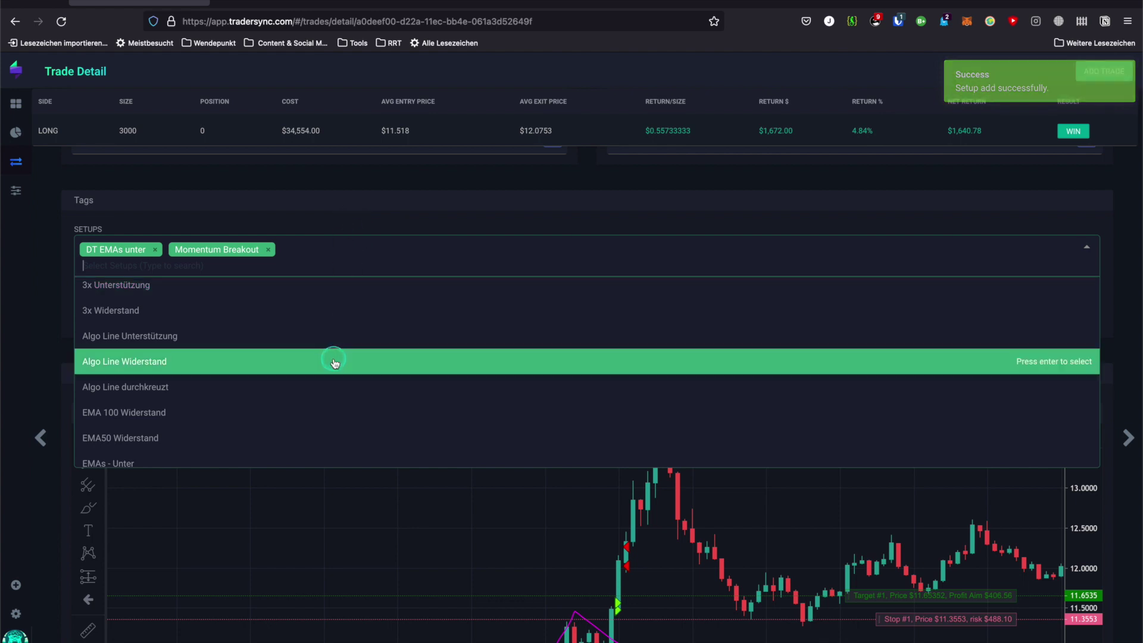
scroll(334, 351, "up", 2)
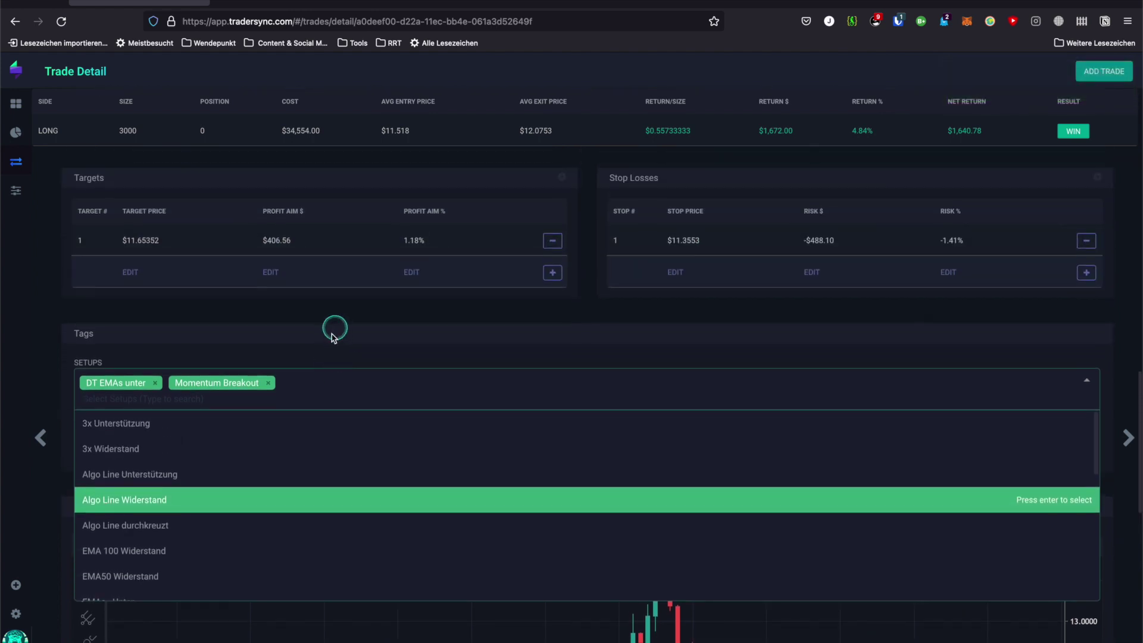
left_click(311, 362)
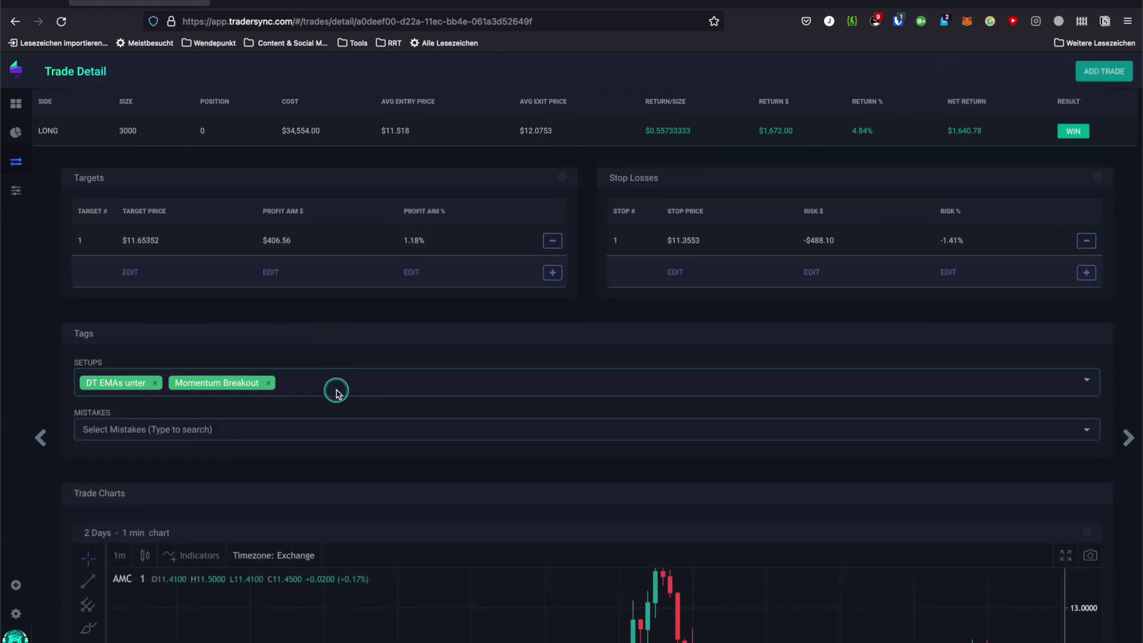
- Add the mistake tag Zu früh geschlossen to the AMC trade
left_click(291, 428)
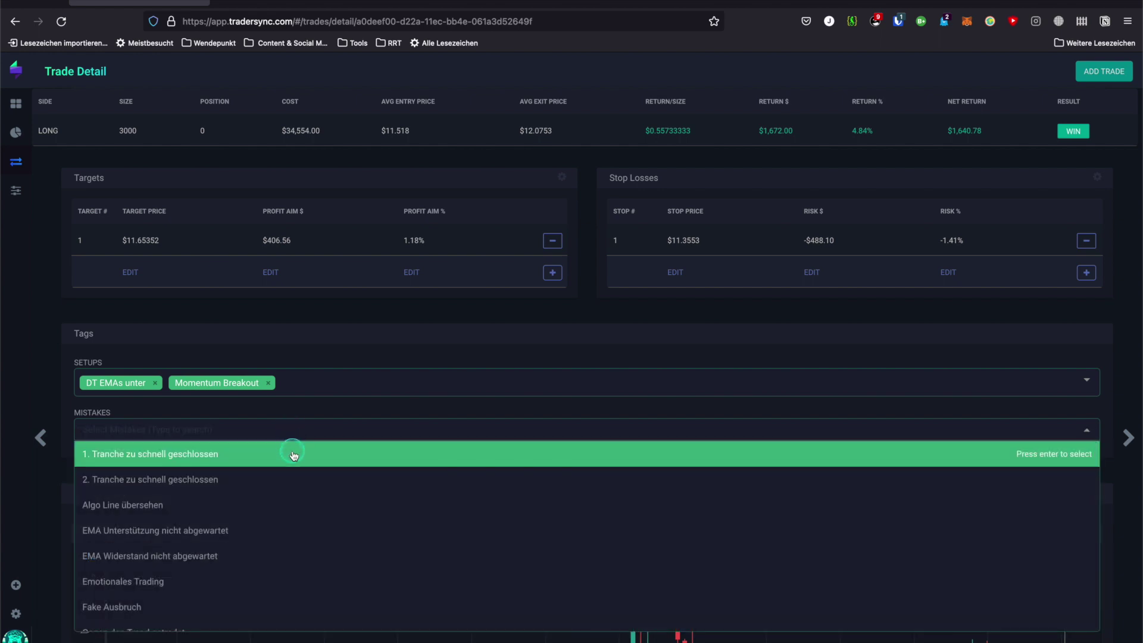
scroll(289, 459, "down", 2)
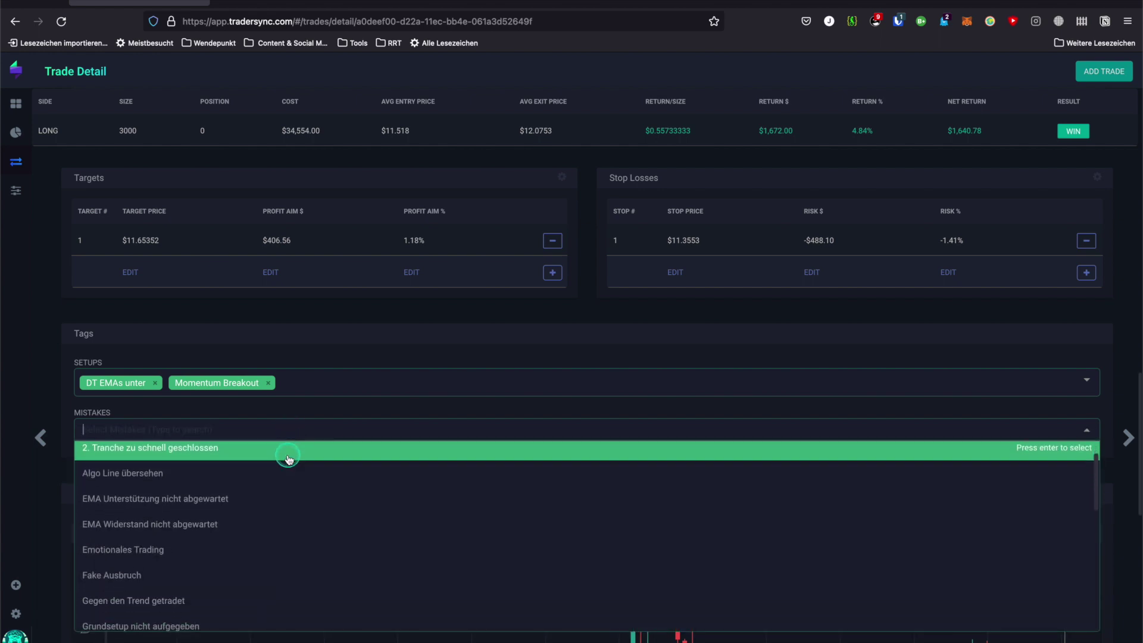
scroll(285, 529, "down", 5)
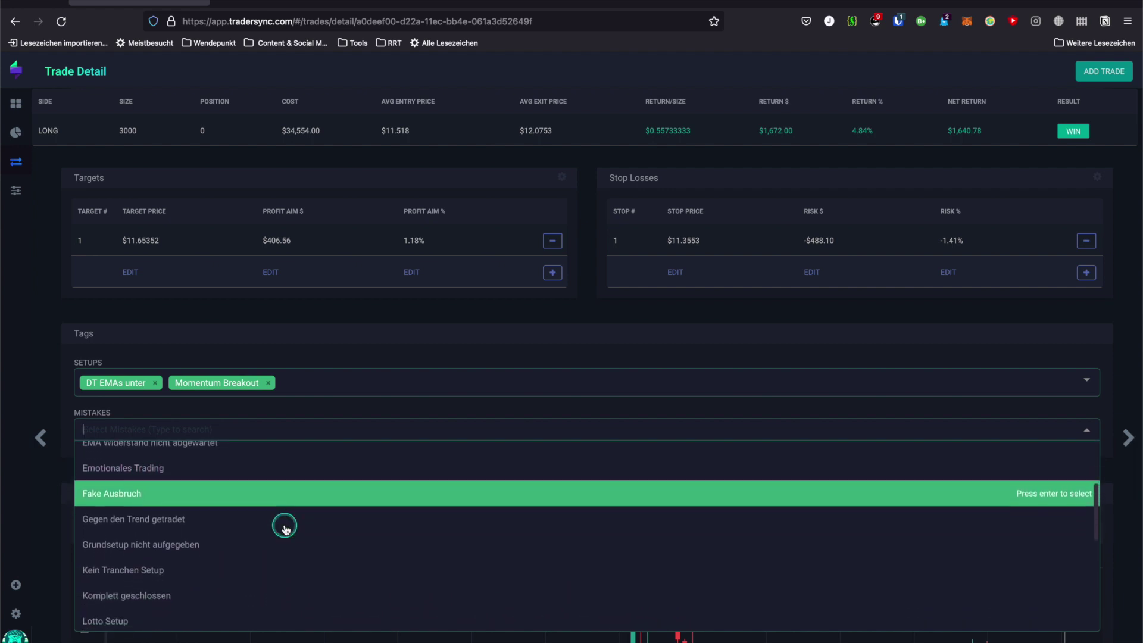
scroll(286, 529, "down", 1)
left_click(255, 471)
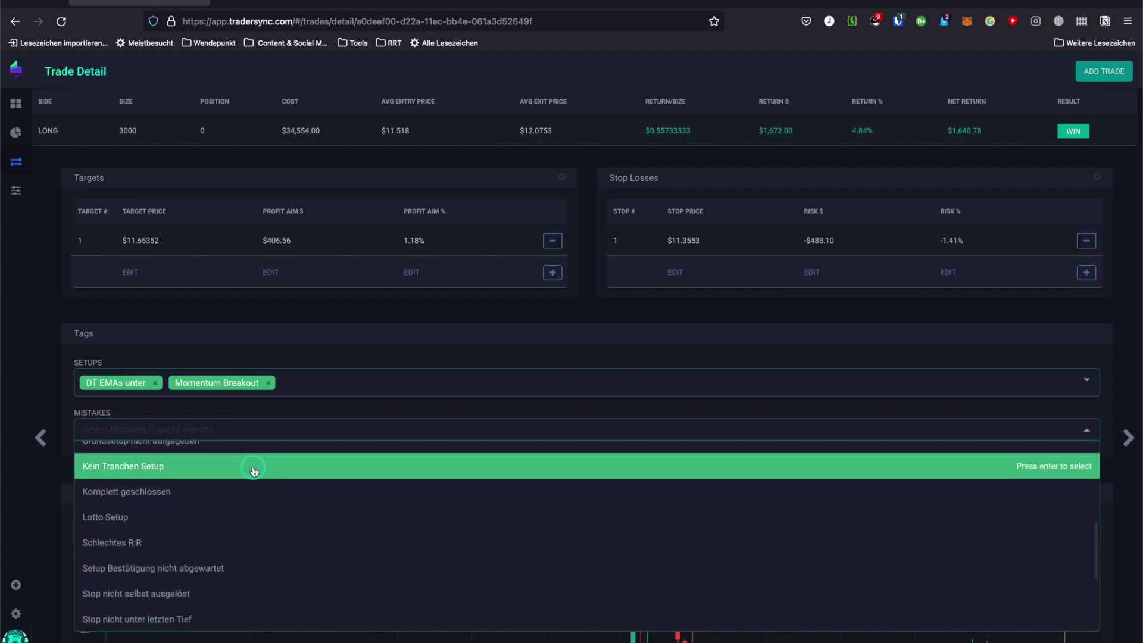
scroll(271, 529, "down", 5)
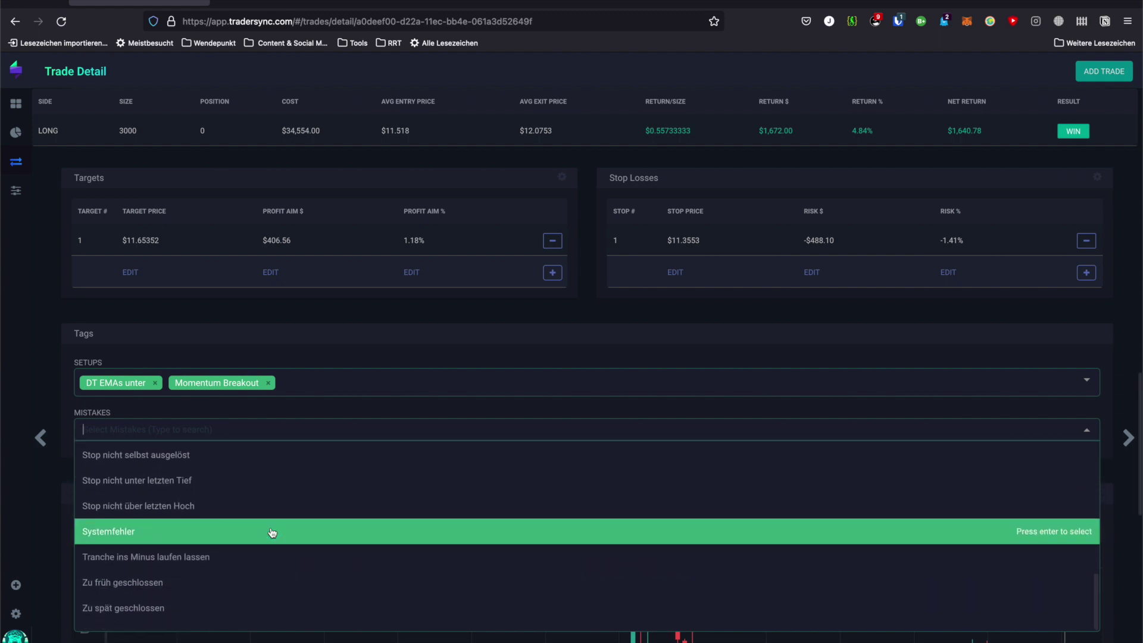
scroll(269, 536, "down", 1)
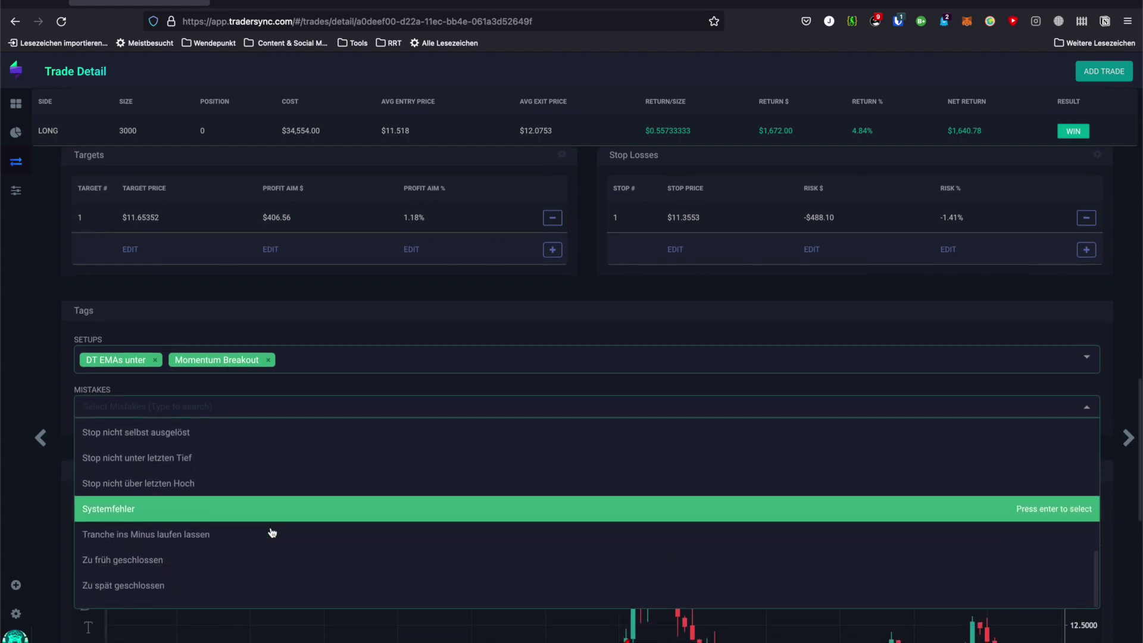
left_click(259, 559)
- Add the mistake tag 2. Tranche zu schnell geschlossen to the AMC trade
scroll(255, 551, "up", 5)
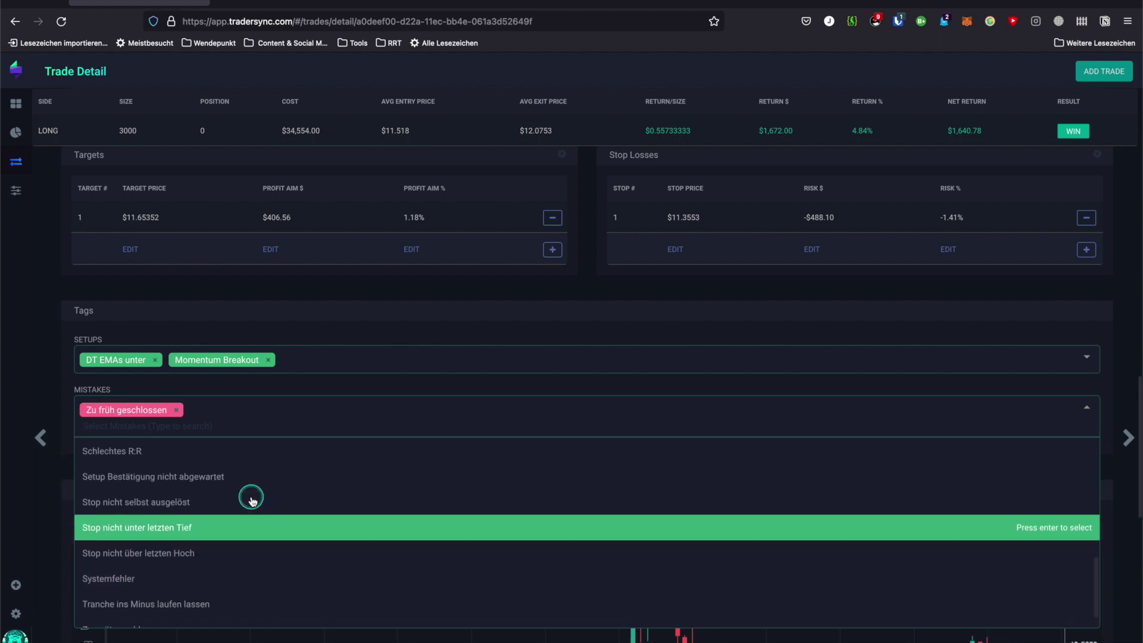
scroll(253, 501, "up", 4)
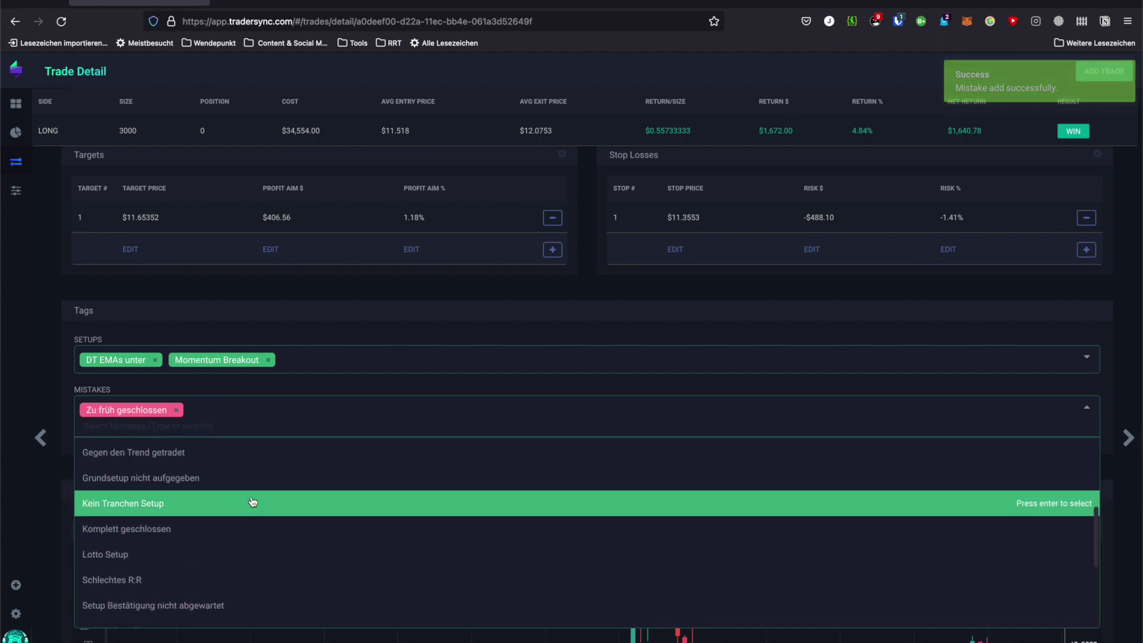
scroll(253, 501, "up", 6)
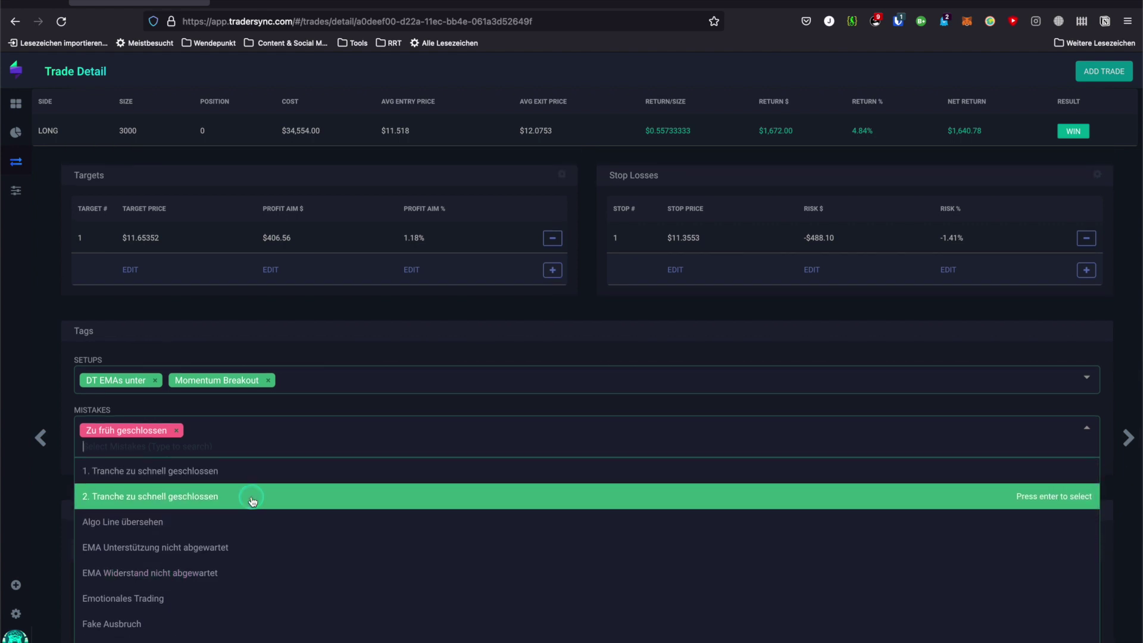
left_click(252, 499)
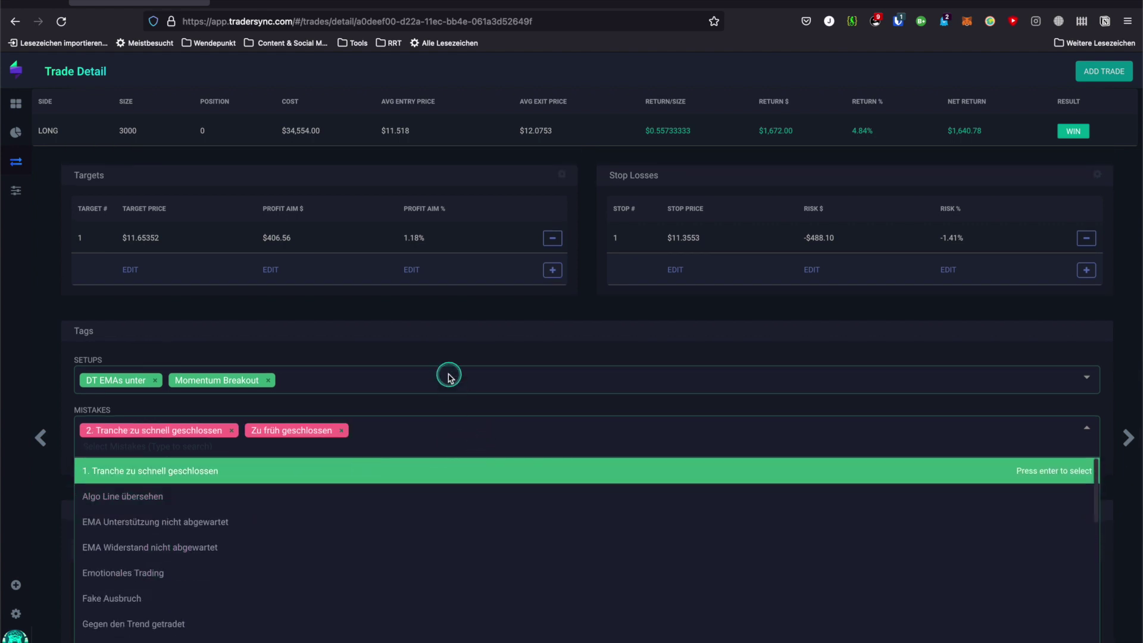
- Close the mistakes list and examine the AMC trade's entries, exits, target and stop on its 1-minute chart
scroll(510, 434, "down", 4)
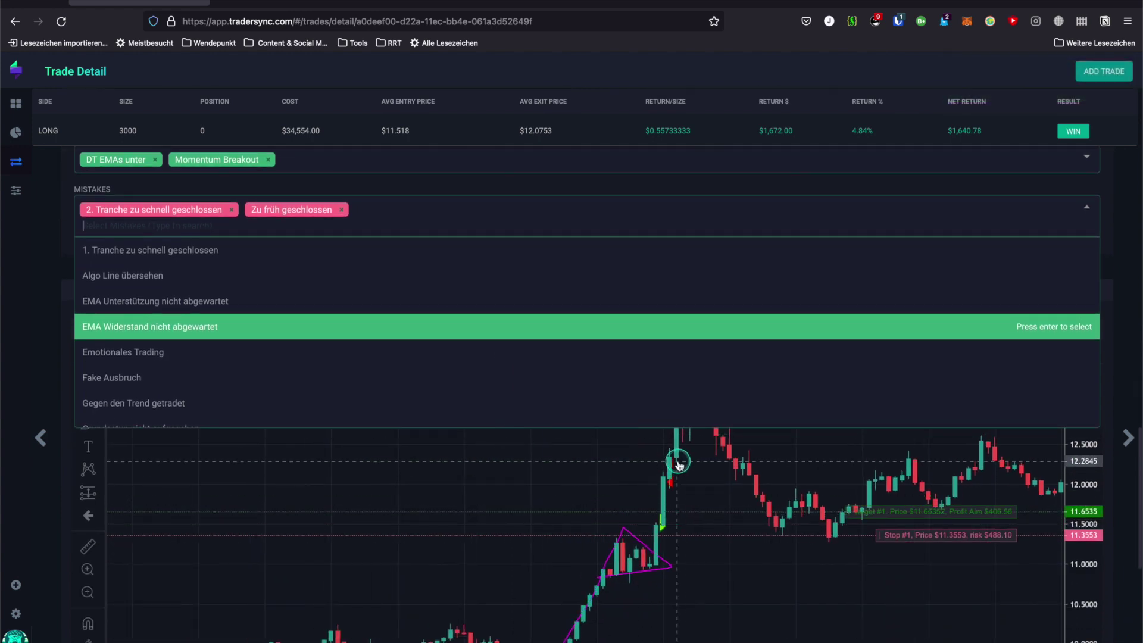
scroll(678, 464, "down", 3)
left_click(1084, 456)
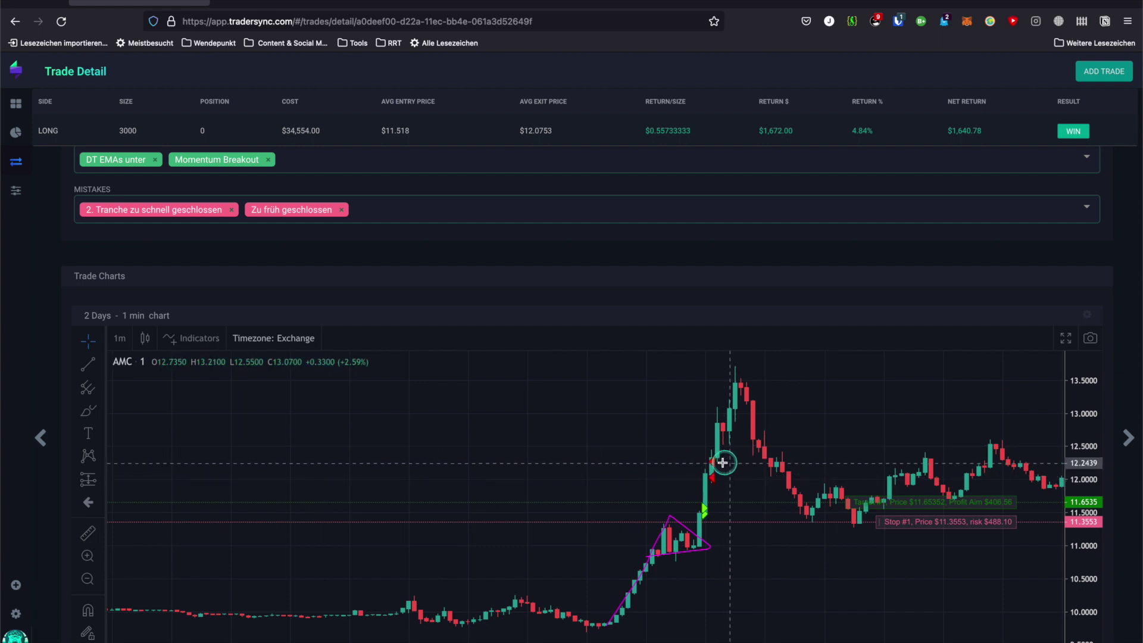
scroll(743, 466, "down", 5)
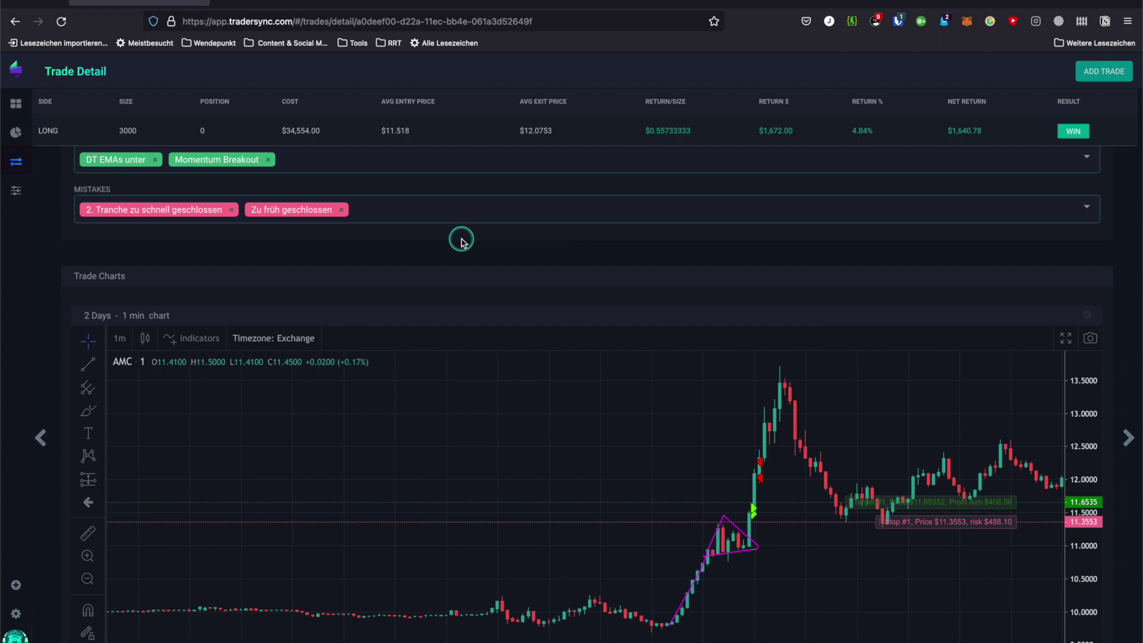
scroll(462, 238, "down", 4)
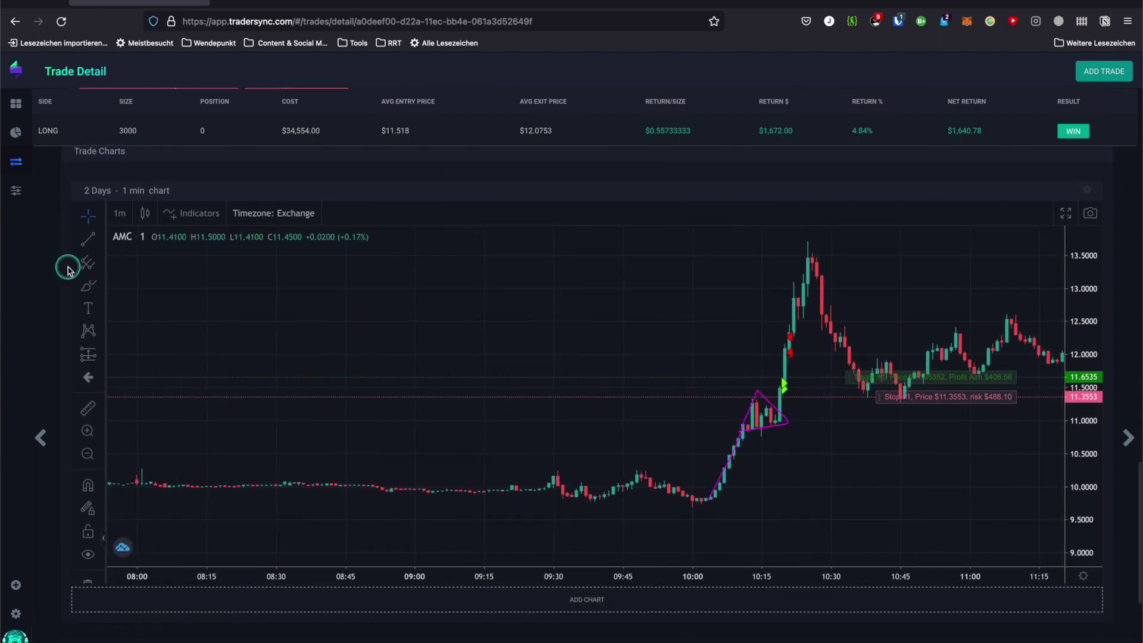
scroll(423, 387, "right", 5)
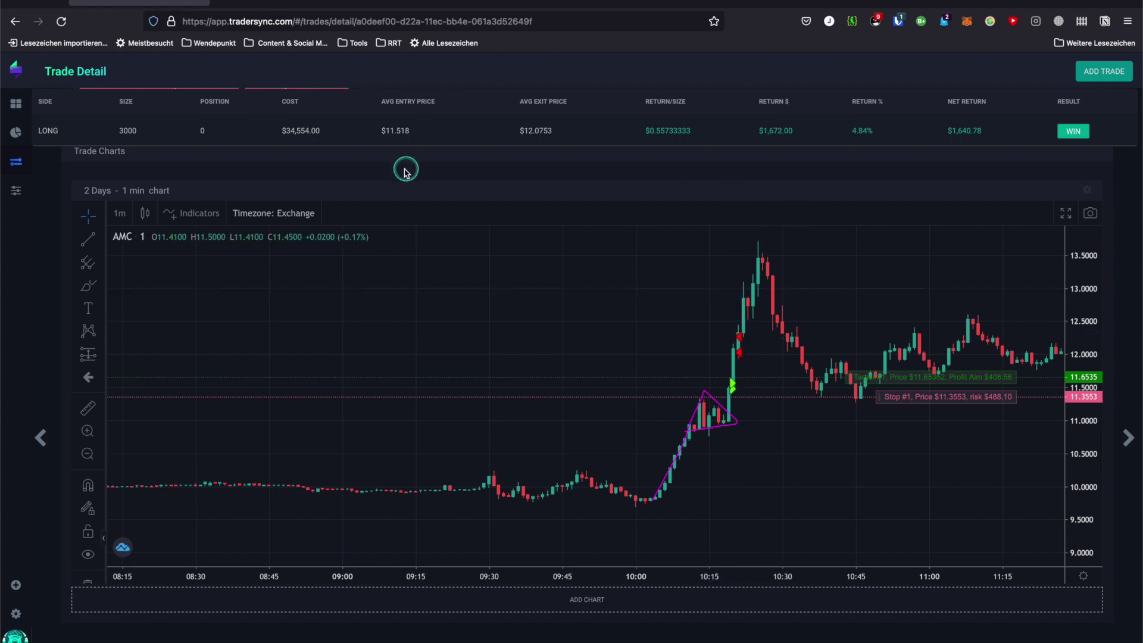
- Open the next AMC trade and review its executions, target, stop loss and 1-minute chart
left_click(1129, 439)
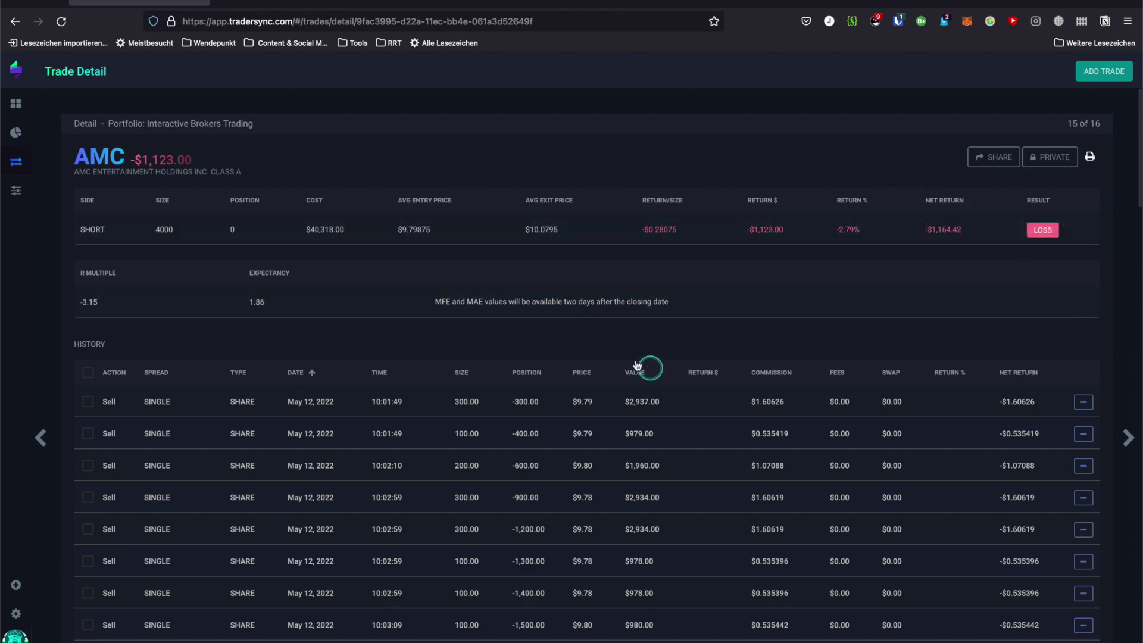
scroll(548, 328, "down", 10)
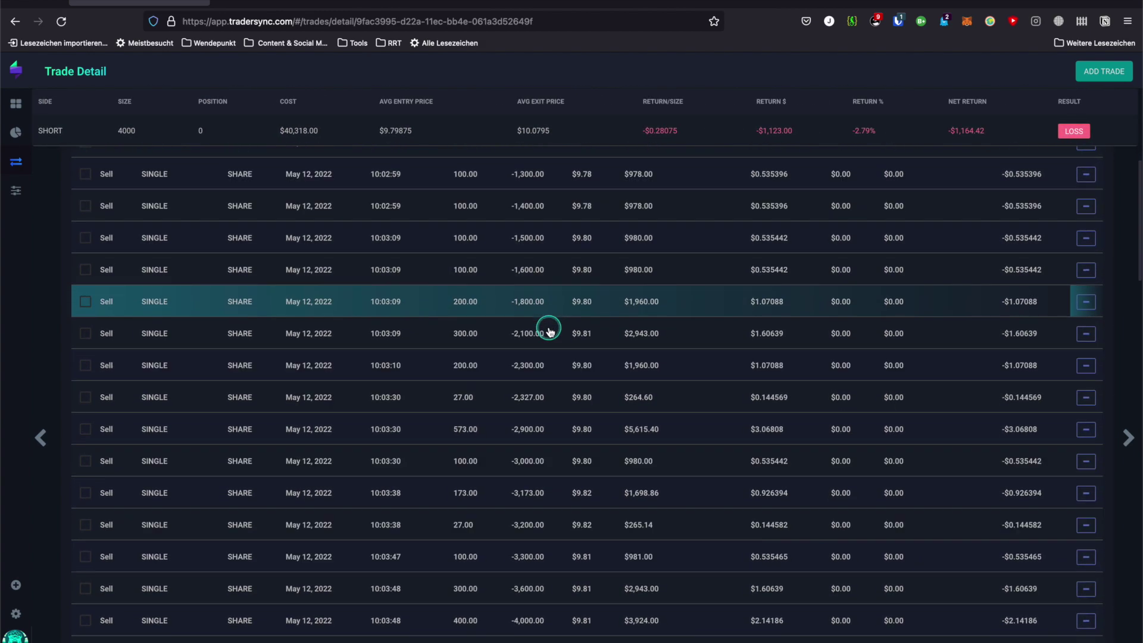
scroll(550, 332, "down", 15)
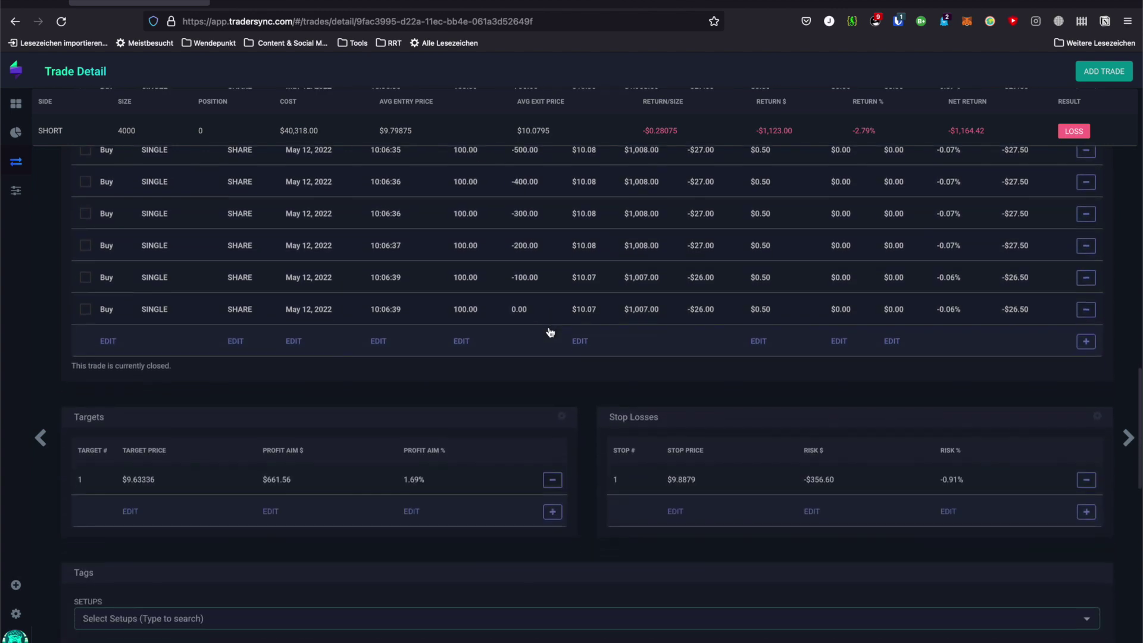
scroll(550, 331, "down", 5)
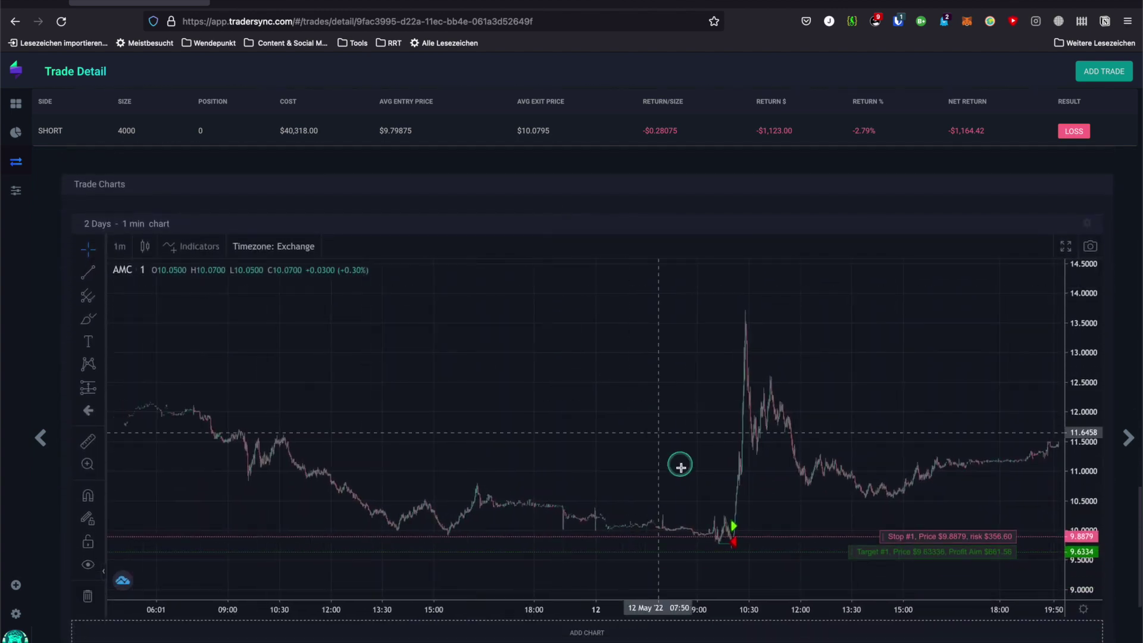
scroll(693, 506, "up", 5)
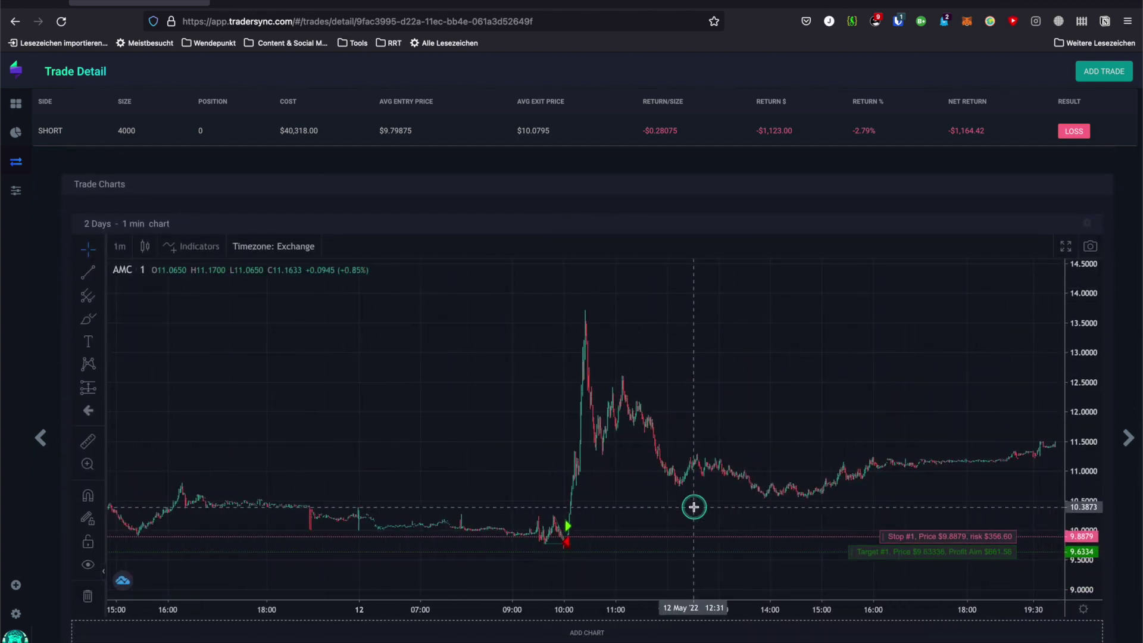
scroll(693, 507, "up", 1)
- Zoom the 1-minute chart in around 10:00 and examine the short entries and exit against the stop and target
left_click(90, 409)
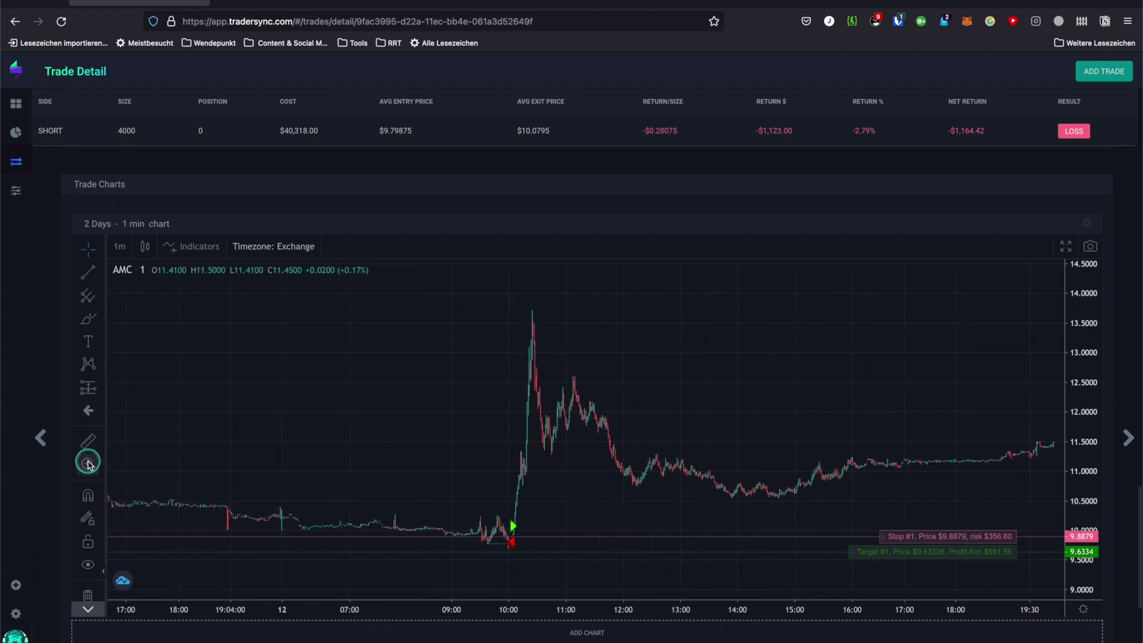
left_click_drag(310, 421, 643, 600)
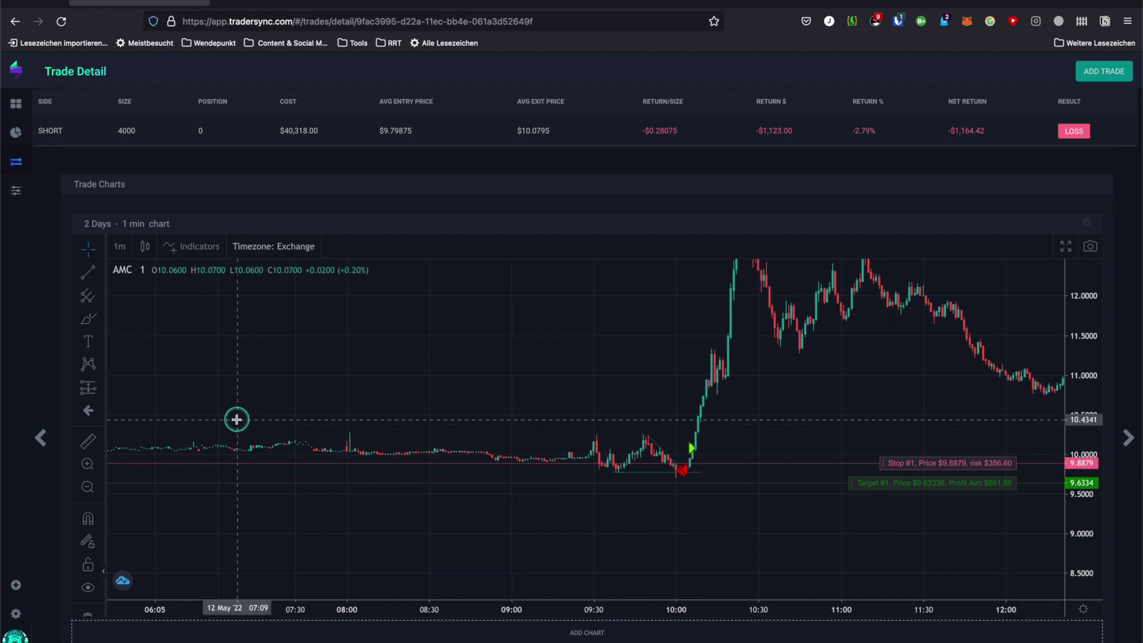
left_click(89, 463)
left_click_drag(520, 353, 807, 540)
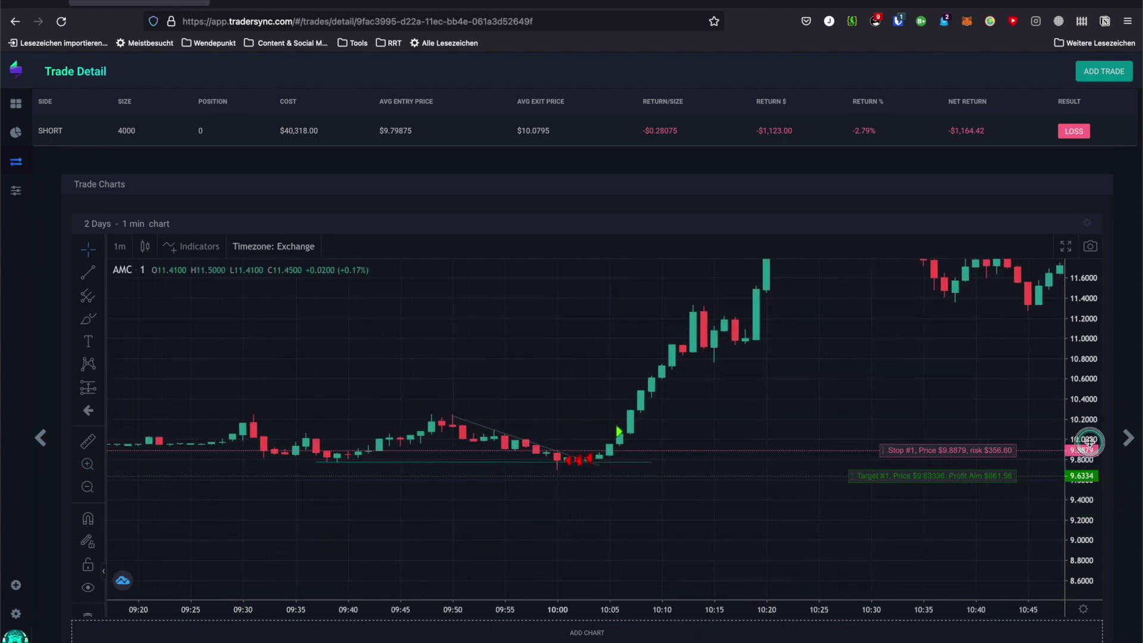
left_click_drag(1088, 442, 1074, 379)
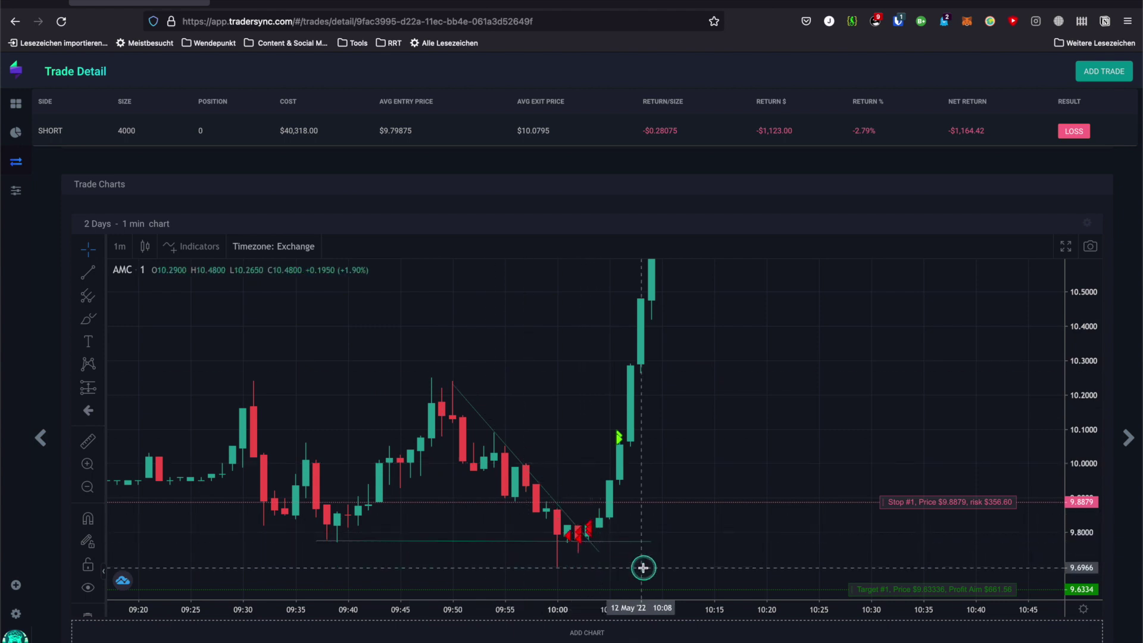
left_click_drag(1081, 426, 1080, 445)
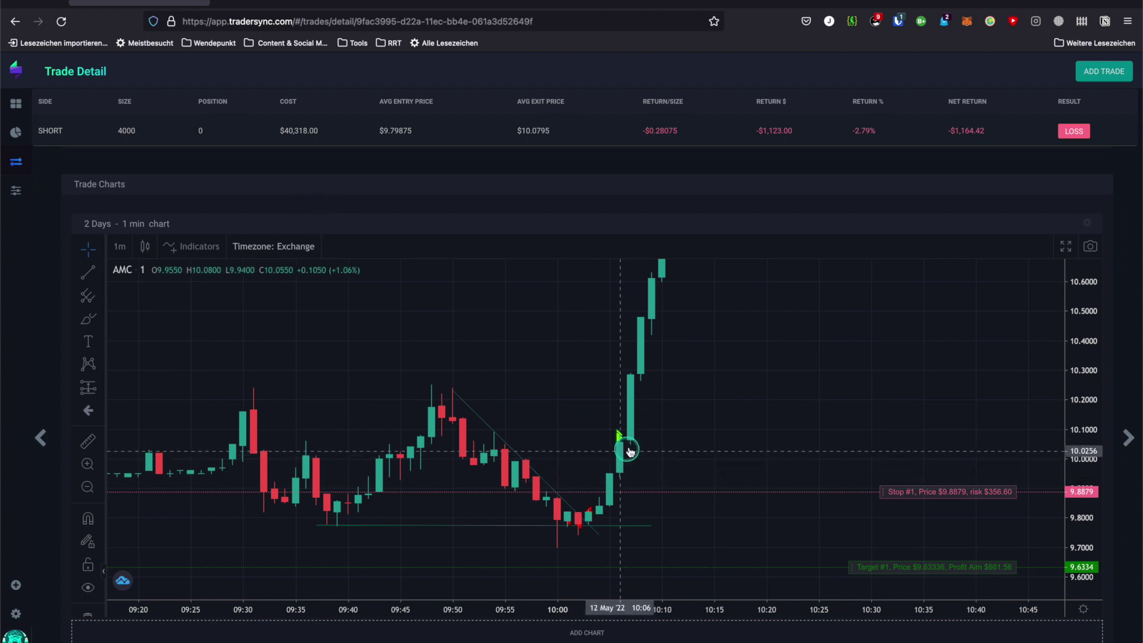
left_click(579, 526)
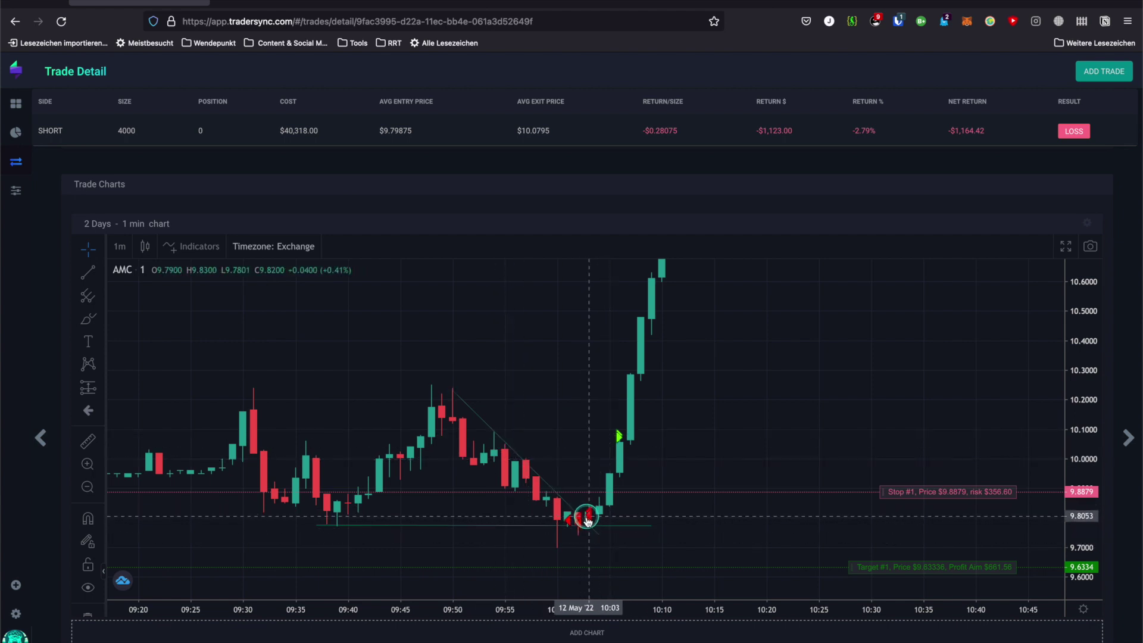
scroll(599, 521, "up", 1)
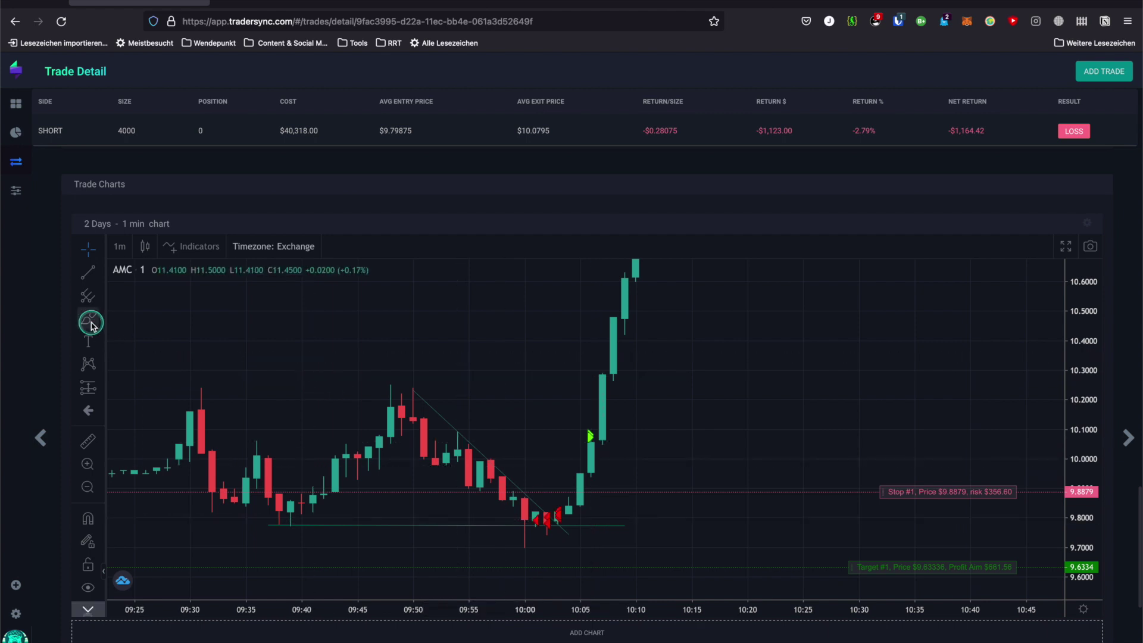
- Add the setup tags Indexkonform and Trendkonform to the AMC short trade
scroll(59, 252, "up", 4)
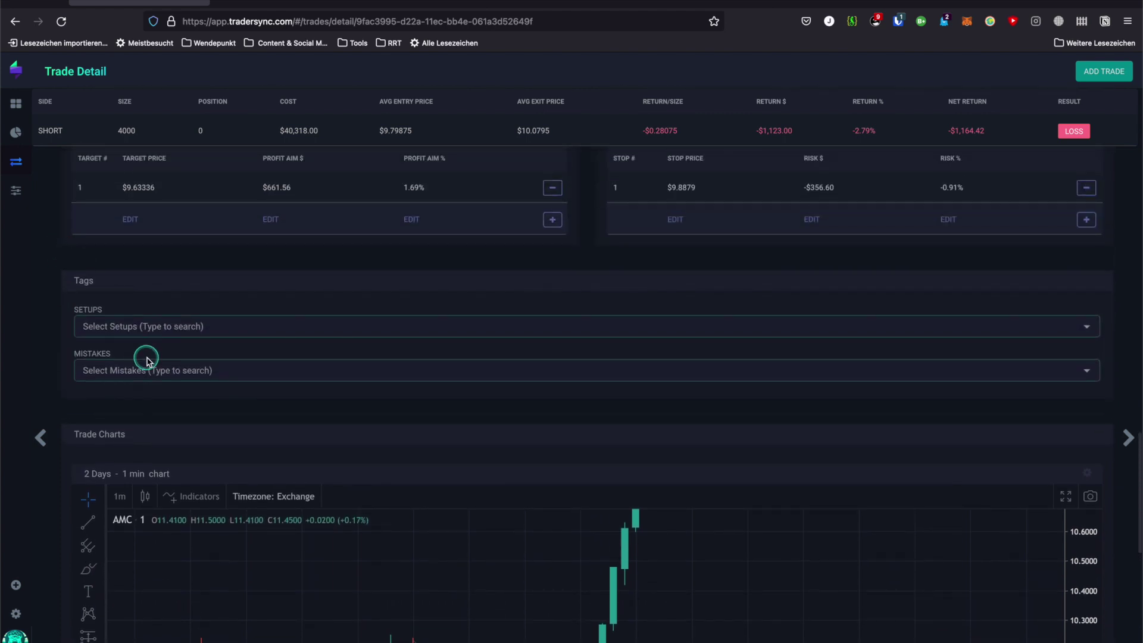
left_click(170, 324)
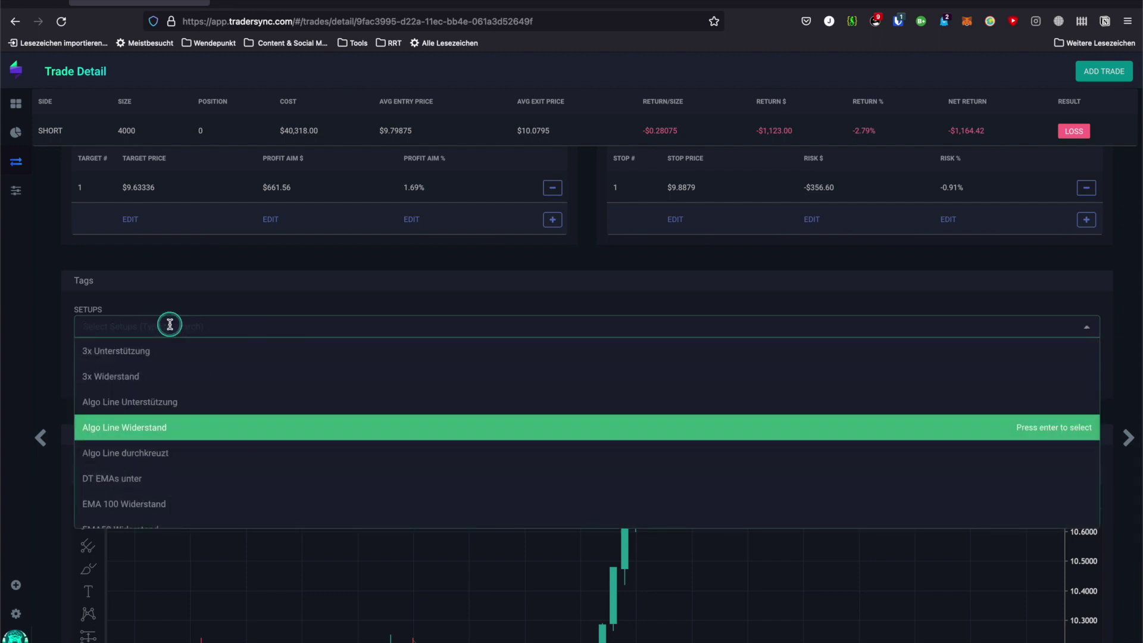
scroll(205, 472, "down", 5)
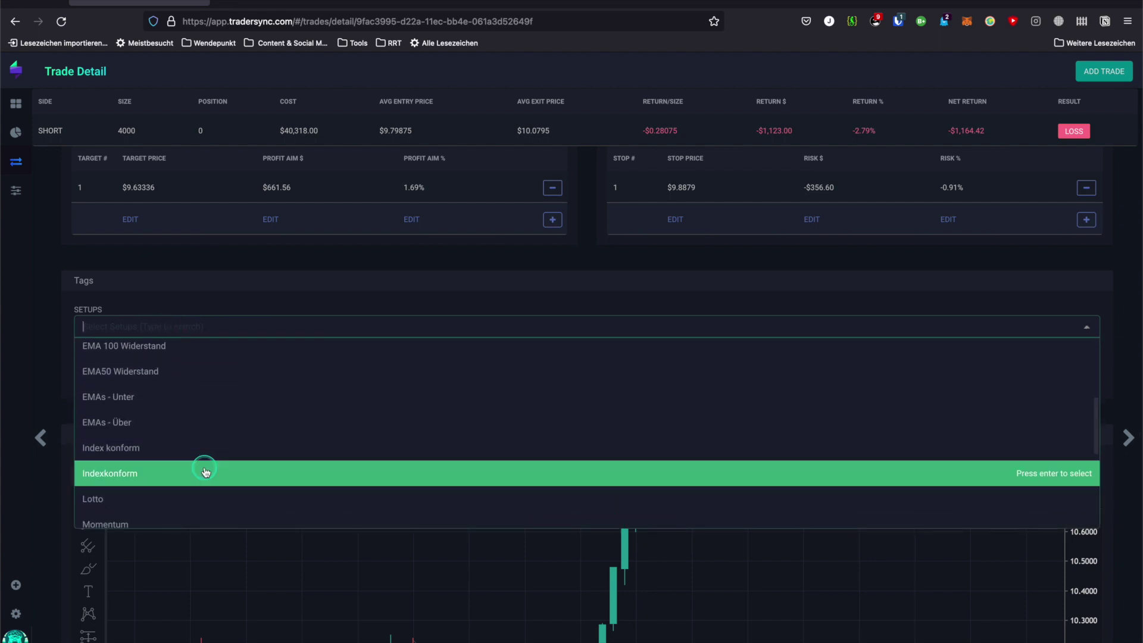
left_click(188, 471)
scroll(192, 466, "down", 6)
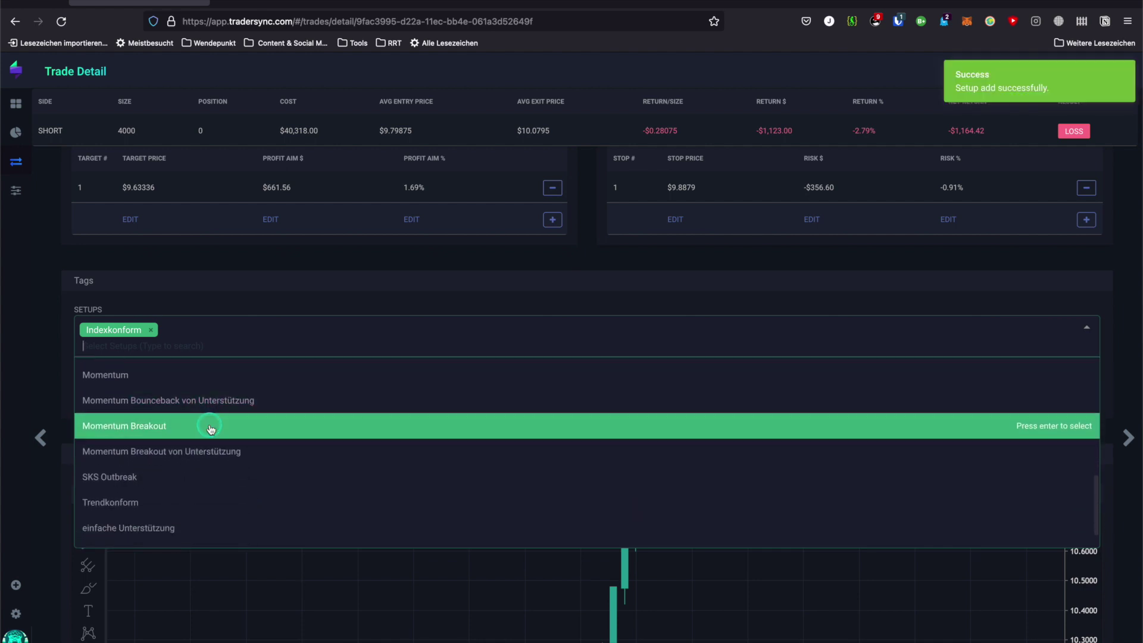
left_click(183, 500)
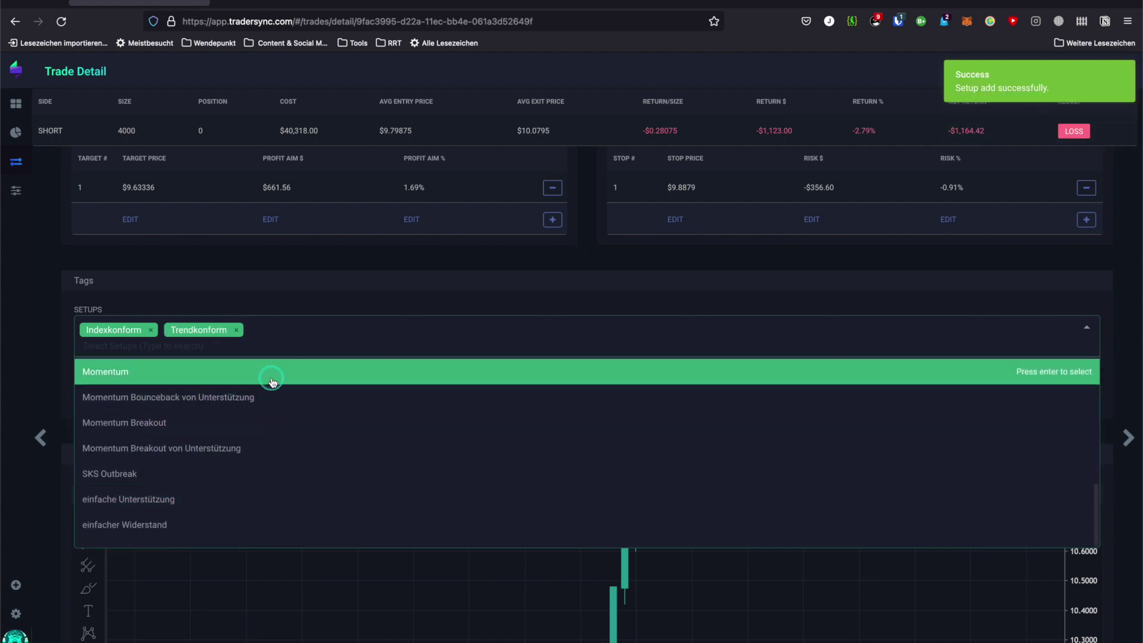
scroll(273, 382, "down", 2)
key("Down")
key("Down")
key("Down")
key("Down")
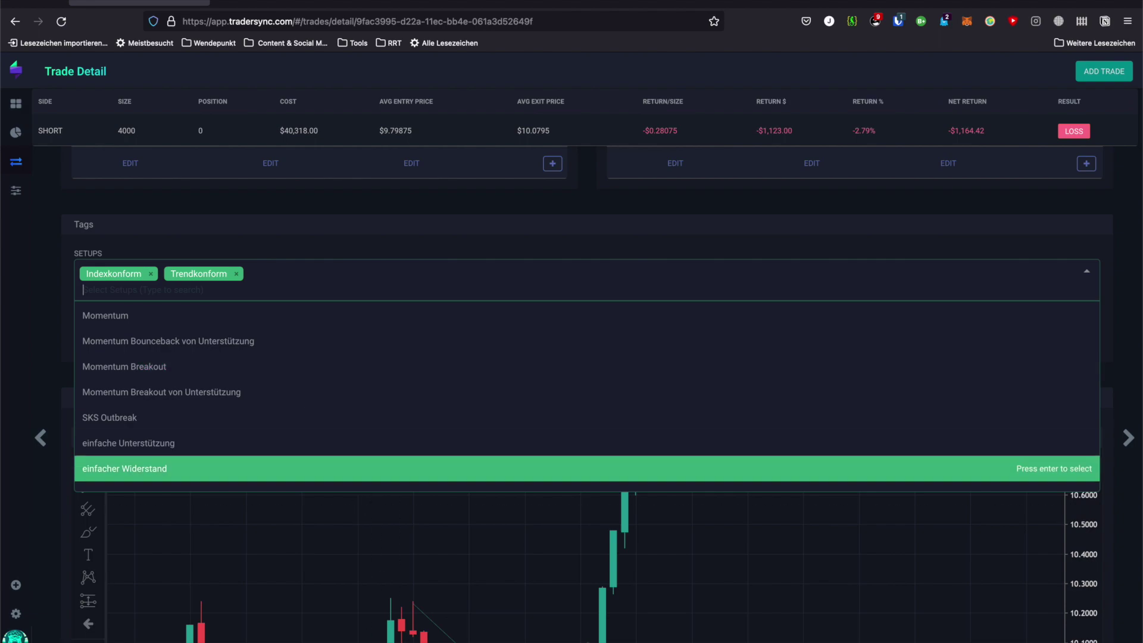
- Switch to TradingView, expand the AMC chart's indicator list and undo the removal of the 10 in 1 MAs indicator
left_click(641, 634)
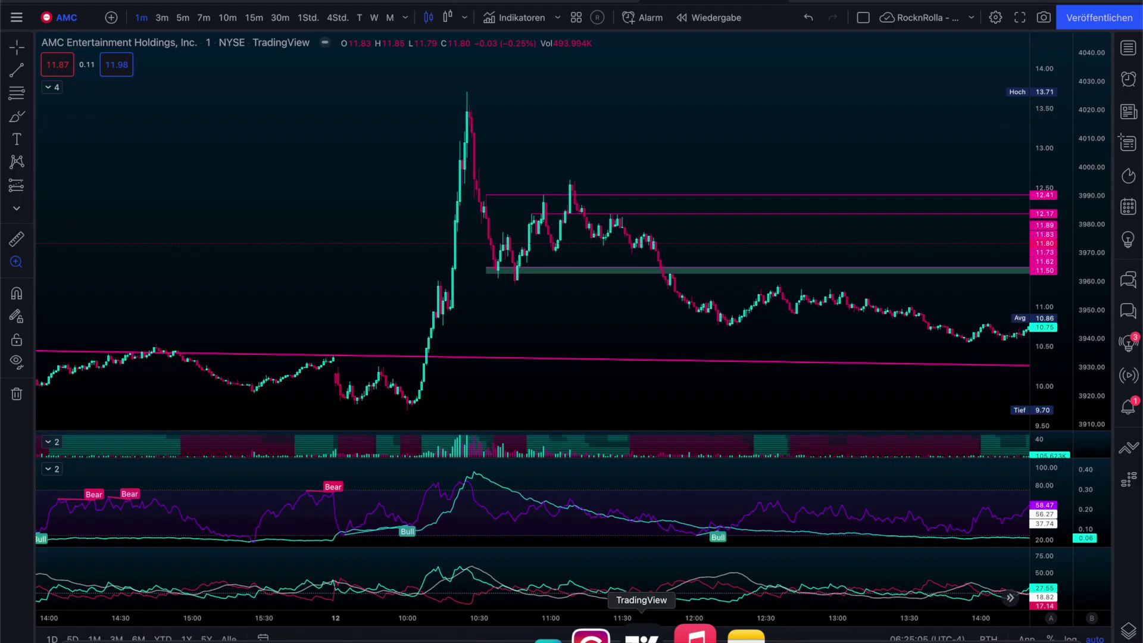
left_click(51, 87)
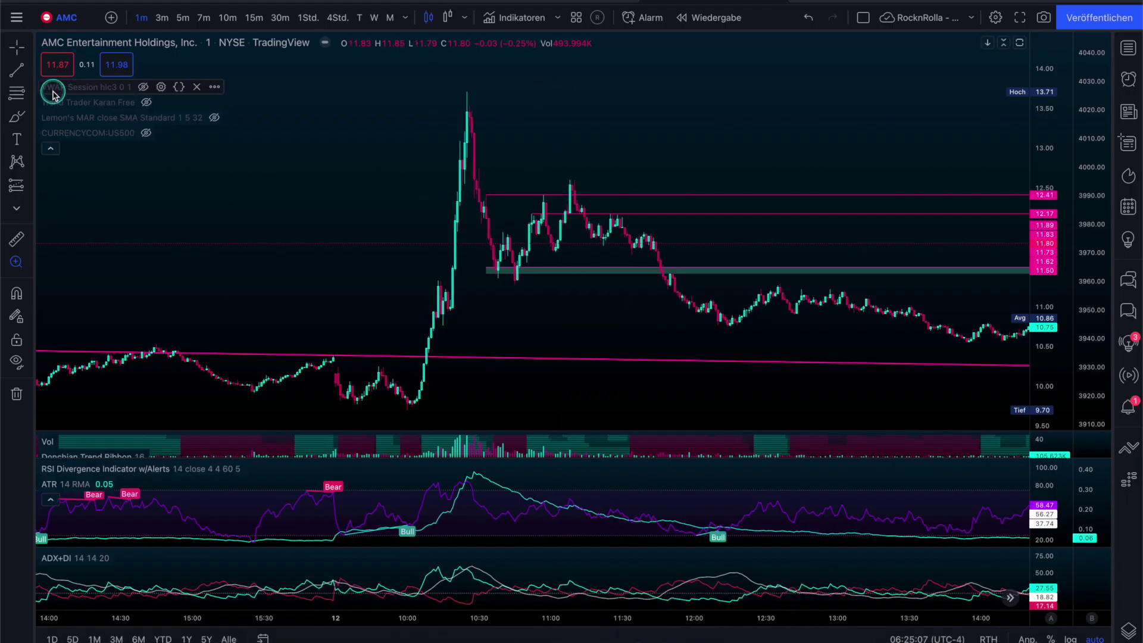
mouse_move(150, 88)
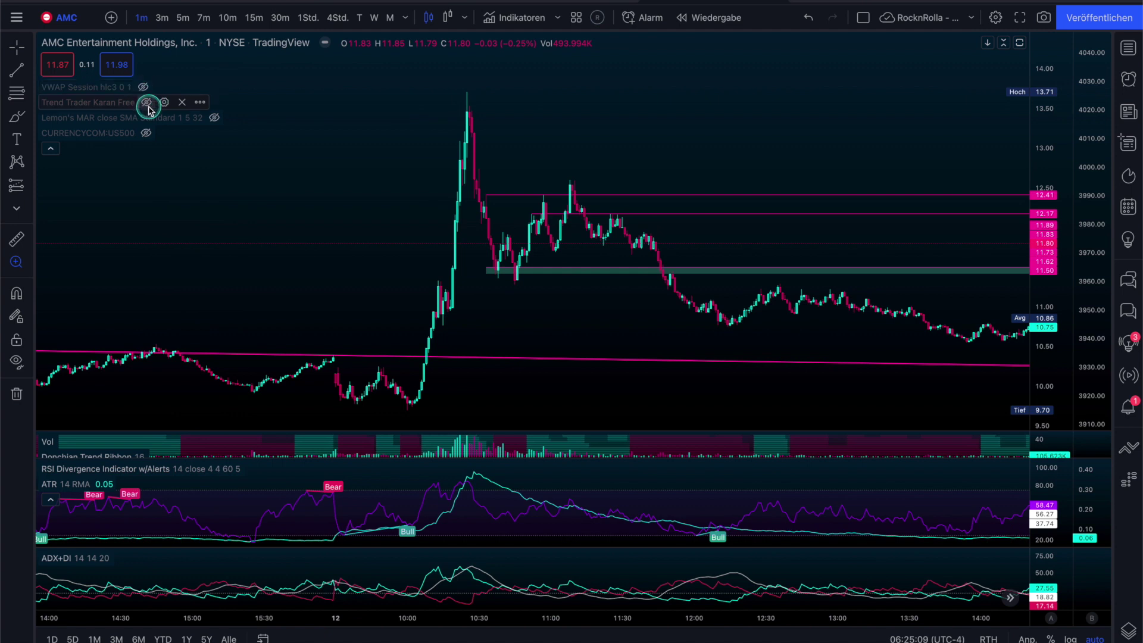
scroll(164, 191, "up", 2)
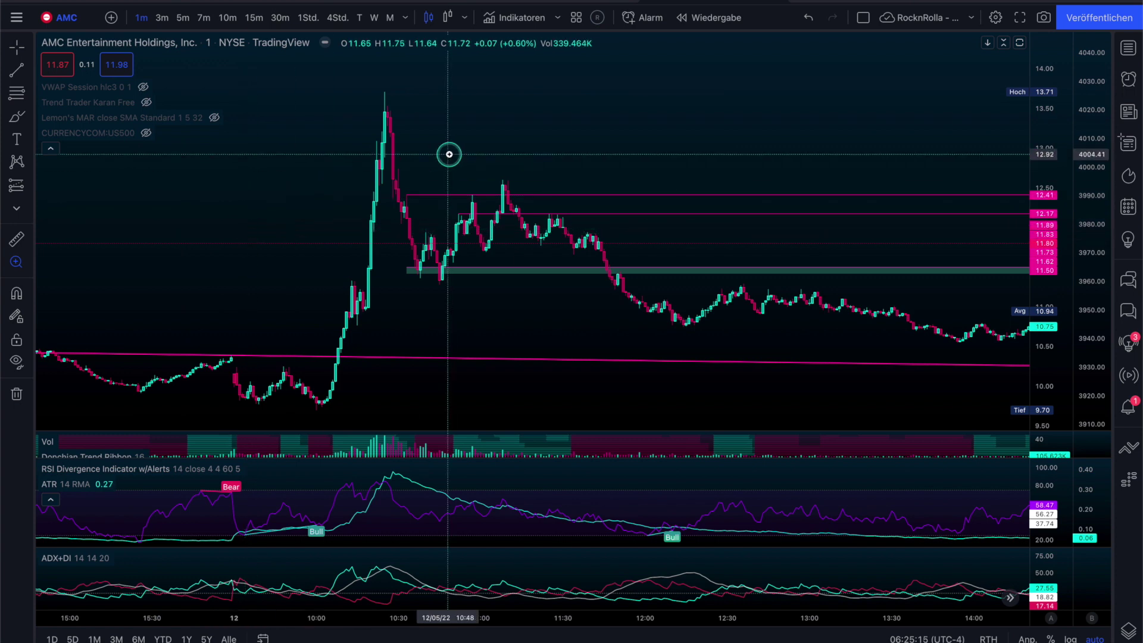
left_click(808, 20)
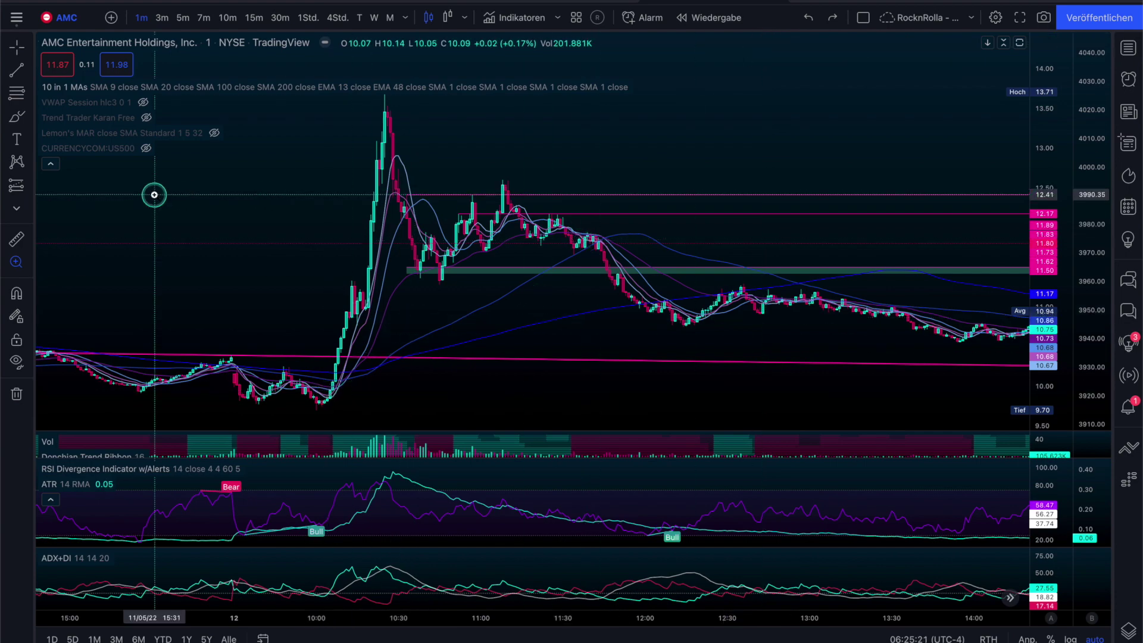
- Switch back to TraderSync and add the setup tag EMAs - Über to the AMC short trade
key("super+Tab")
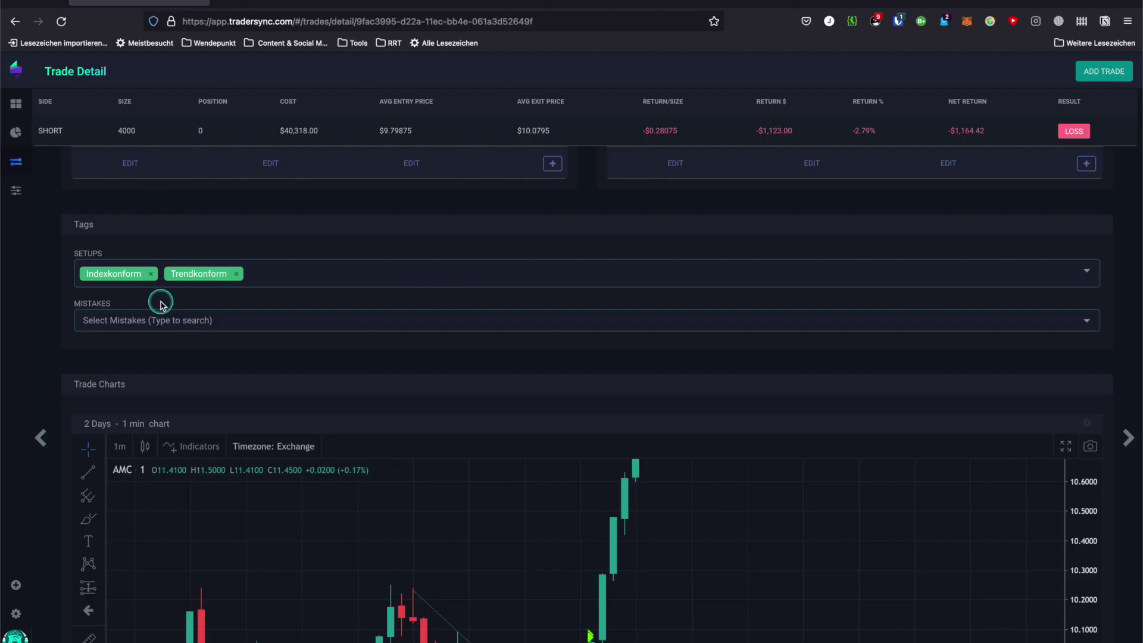
left_click(285, 272)
scroll(179, 357, "down", 1)
scroll(179, 390, "up", 3)
scroll(183, 418, "down", 3)
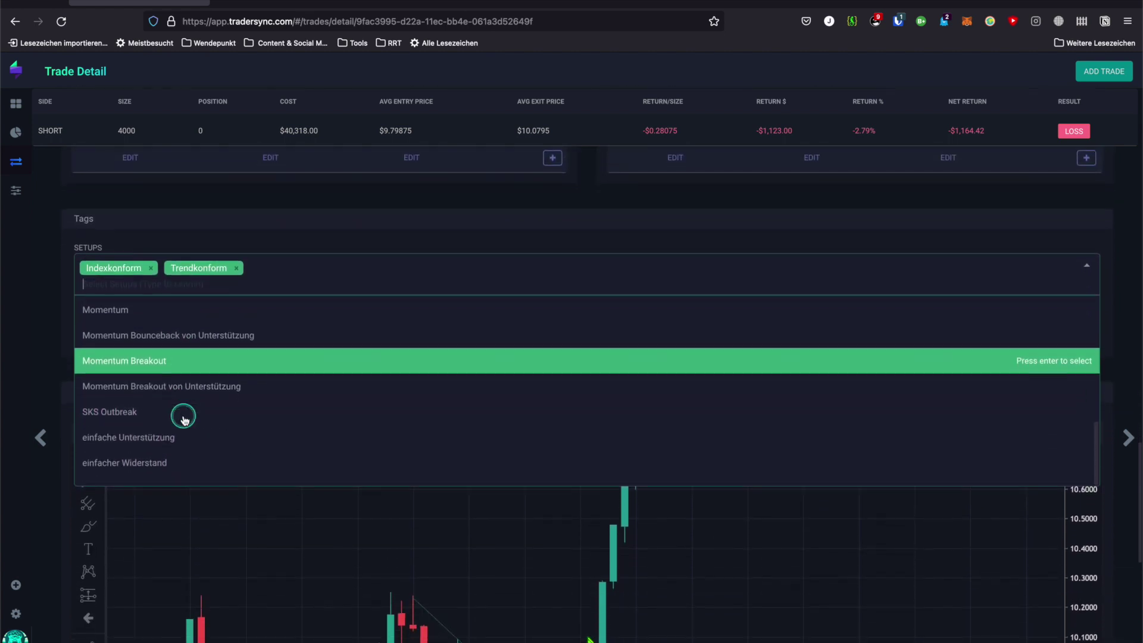
scroll(1093, 450, "up", 1)
scroll(1094, 451, "up", 5)
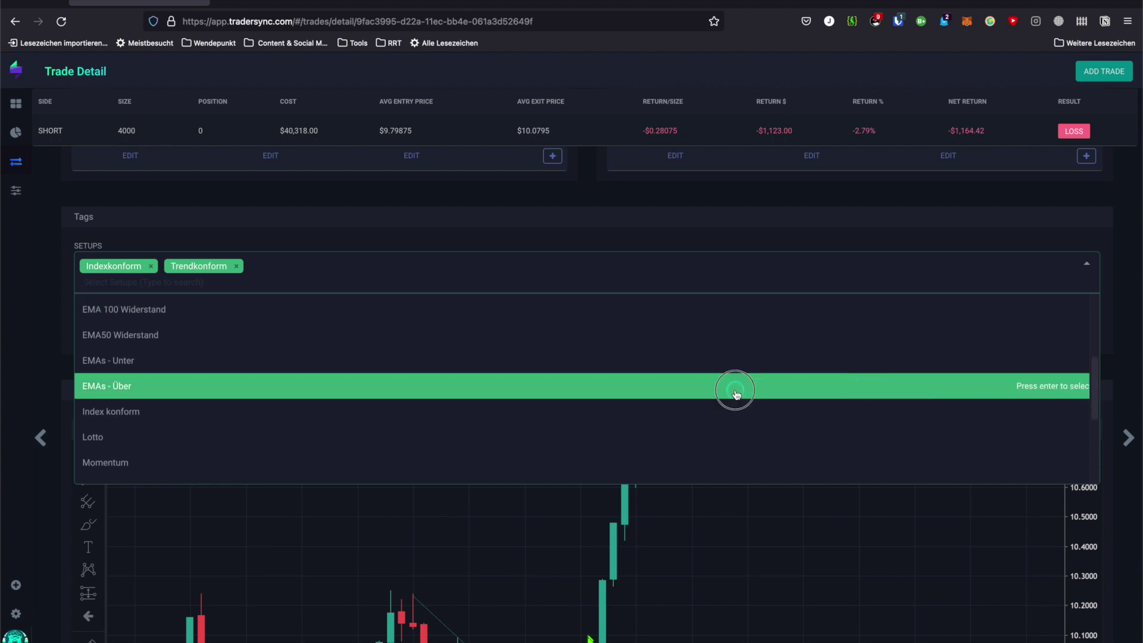
left_click(736, 393)
left_click(46, 281)
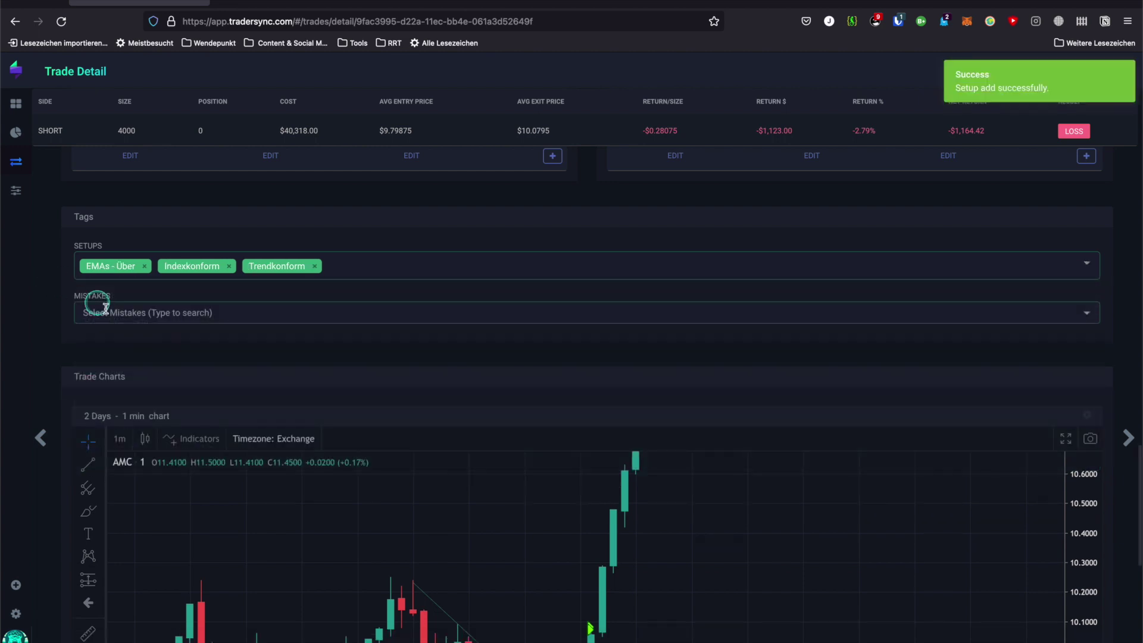
- Add the mistake tags Algo Line übersehen and Schlechtes R:R to the AMC short trade
left_click(113, 309)
scroll(185, 389, "down", 1)
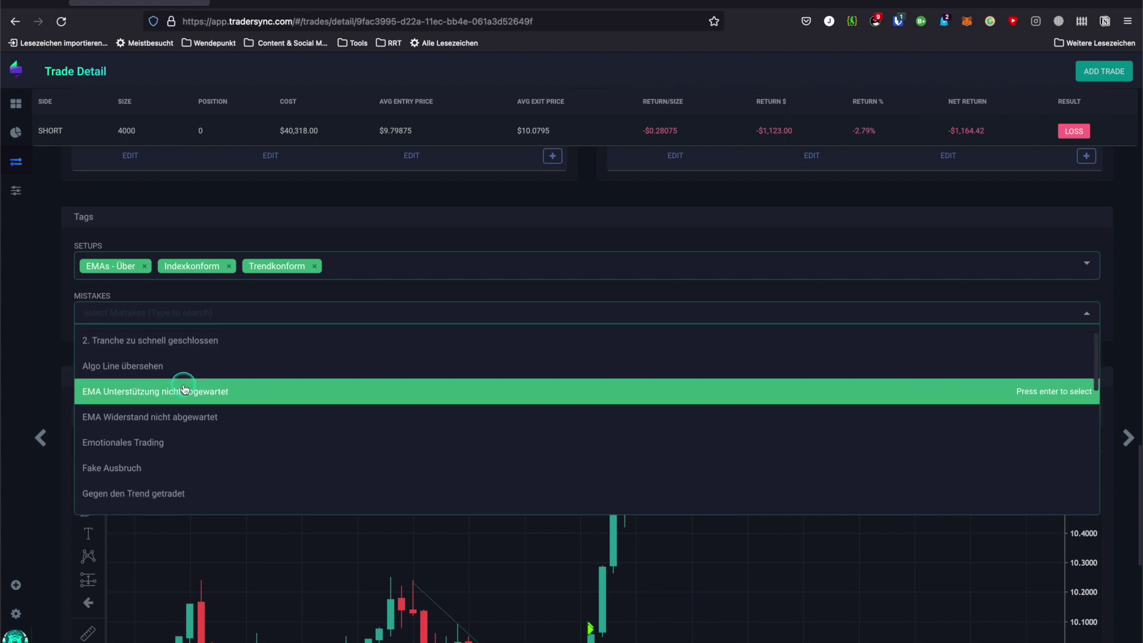
left_click(179, 356)
scroll(243, 428, "down", 4)
scroll(244, 431, "down", 3)
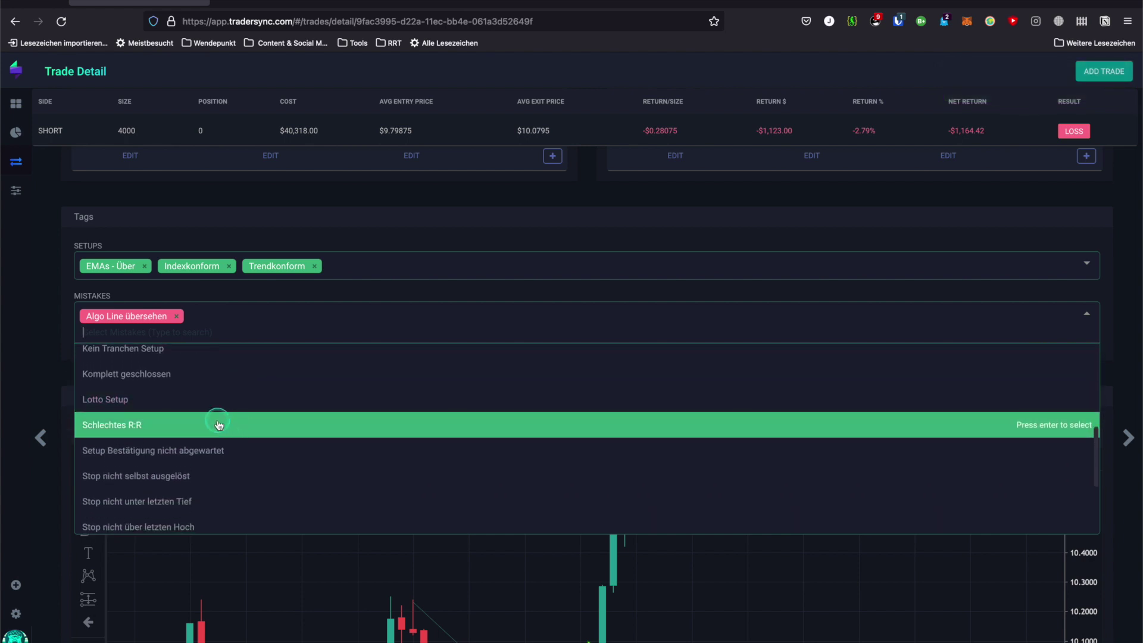
left_click(219, 424)
- Add the mistake tags Zu spät geschlossen and Emotionales Trading to the AMC short trade and close the mistakes list
scroll(235, 460, "down", 3)
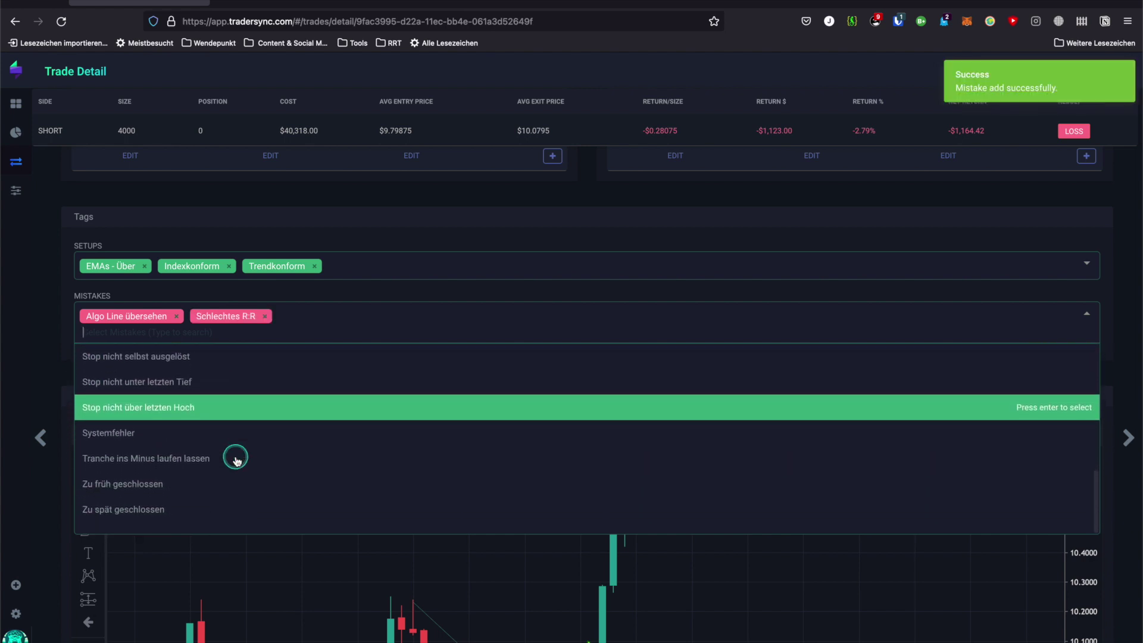
scroll(236, 460, "down", 1)
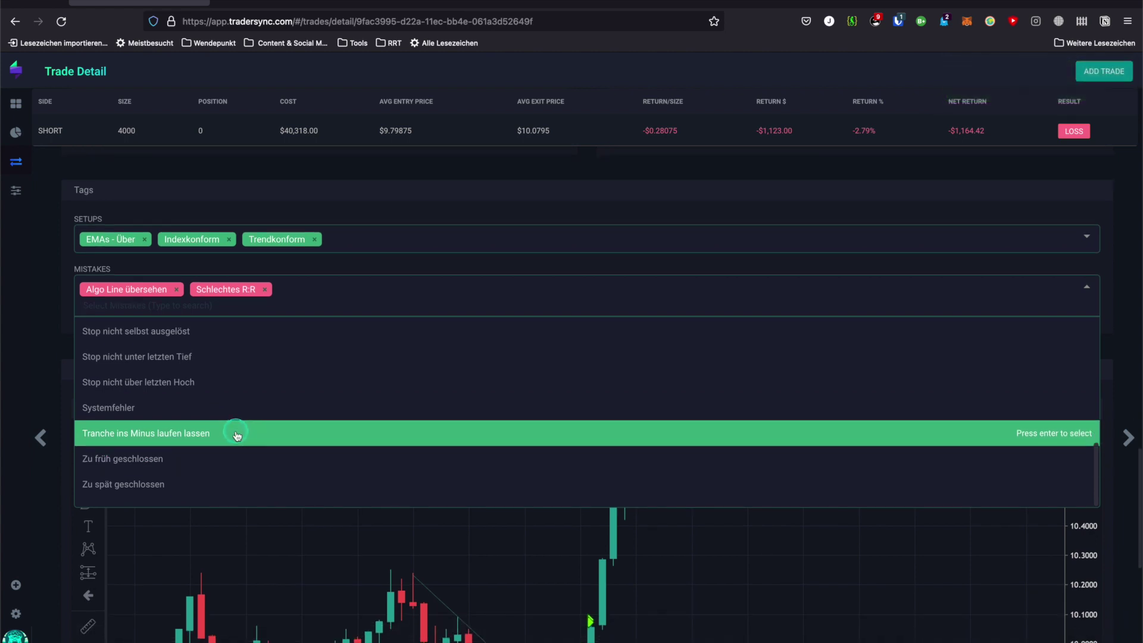
left_click(225, 481)
scroll(268, 423, "up", 5)
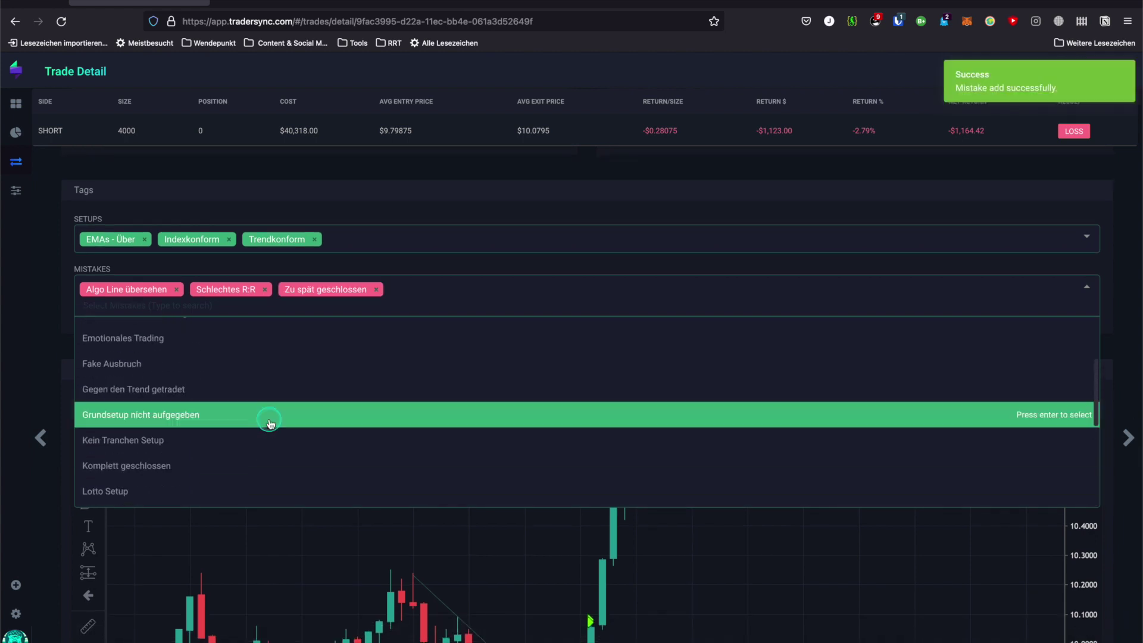
left_click(253, 401)
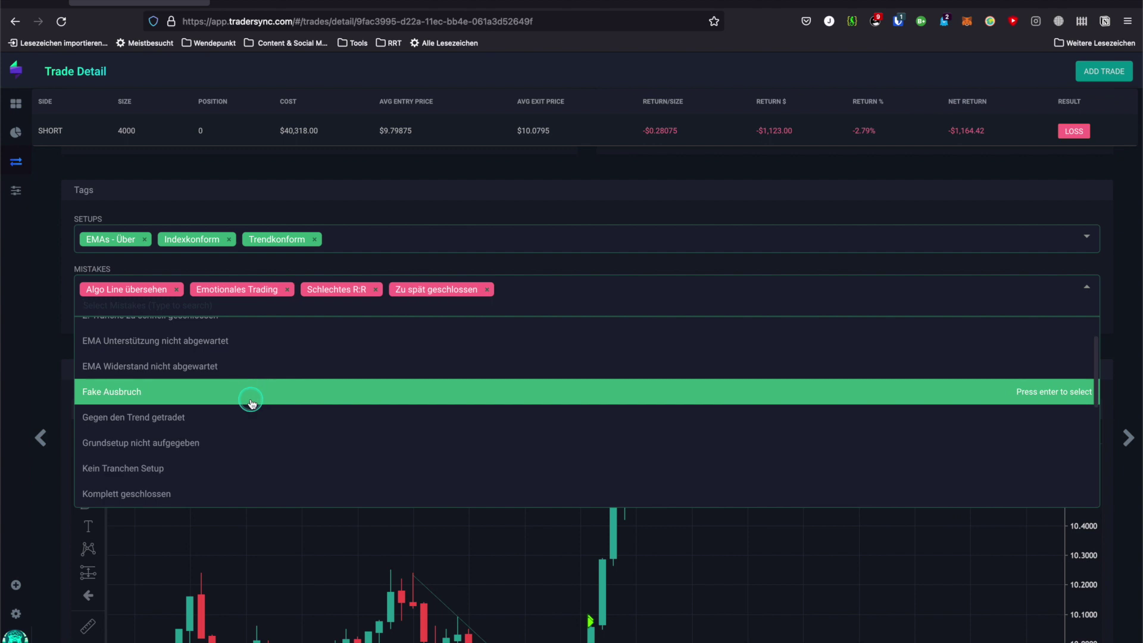
left_click(43, 310)
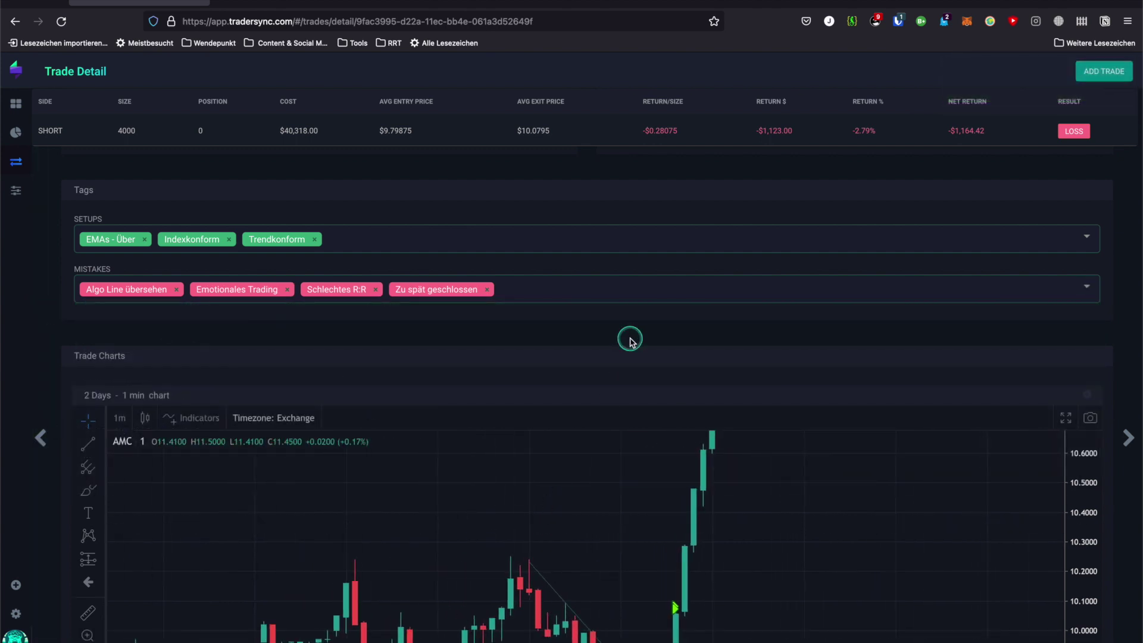
scroll(630, 337, "down", 2)
scroll(697, 357, "down", 1)
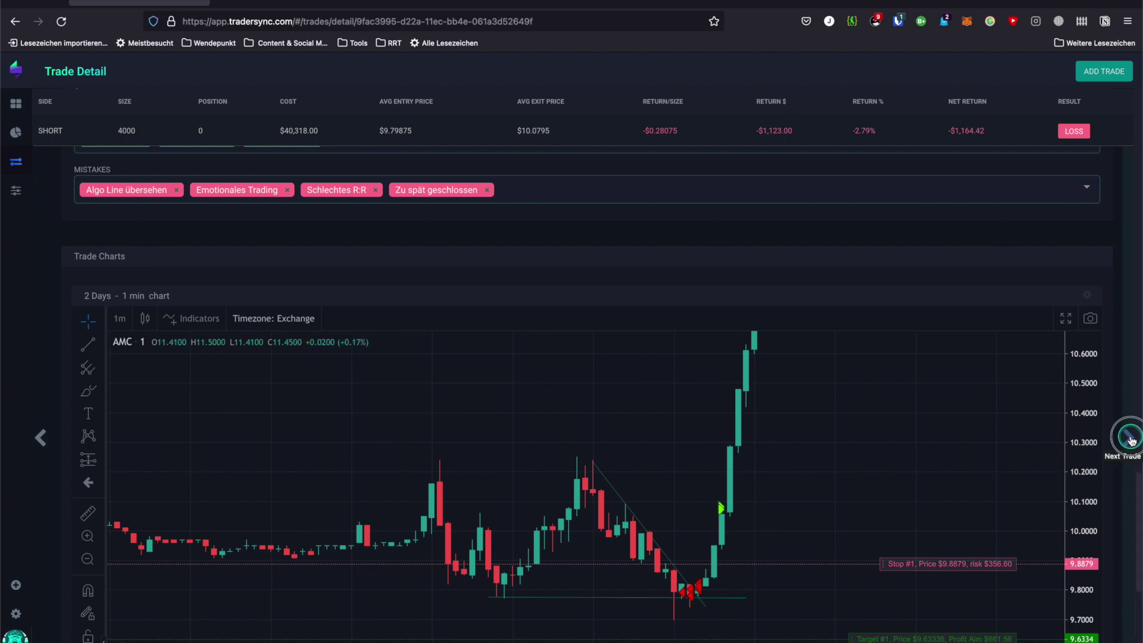
- Open the next AMC trade, the long position of 2000 shares, and examine its tags section and trade chart
left_click(1131, 440)
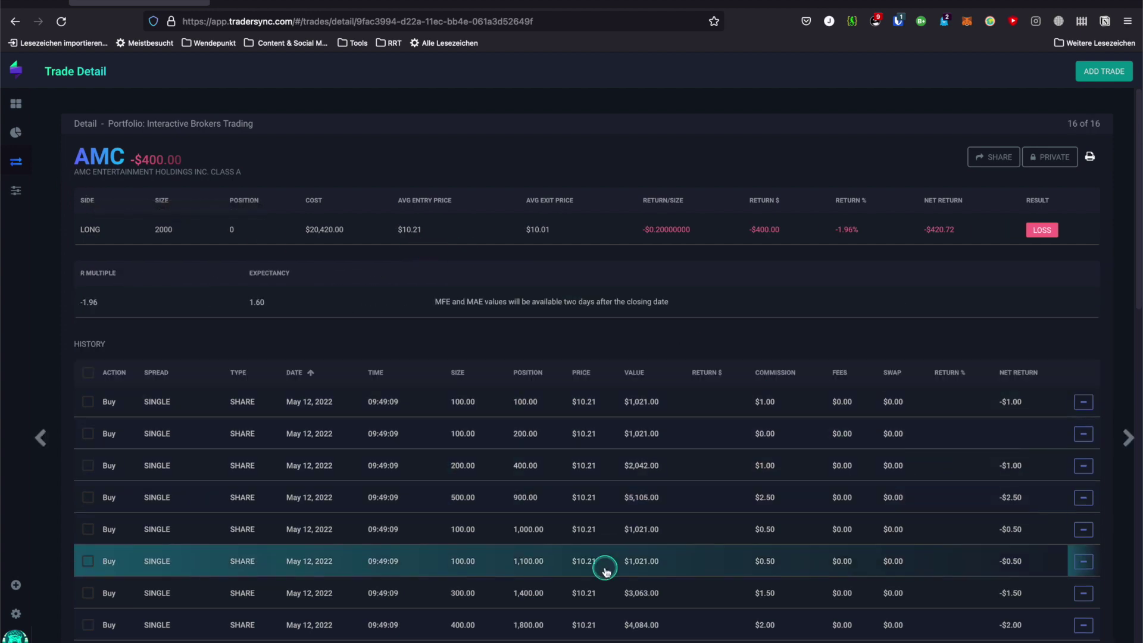
scroll(605, 572, "down", 15)
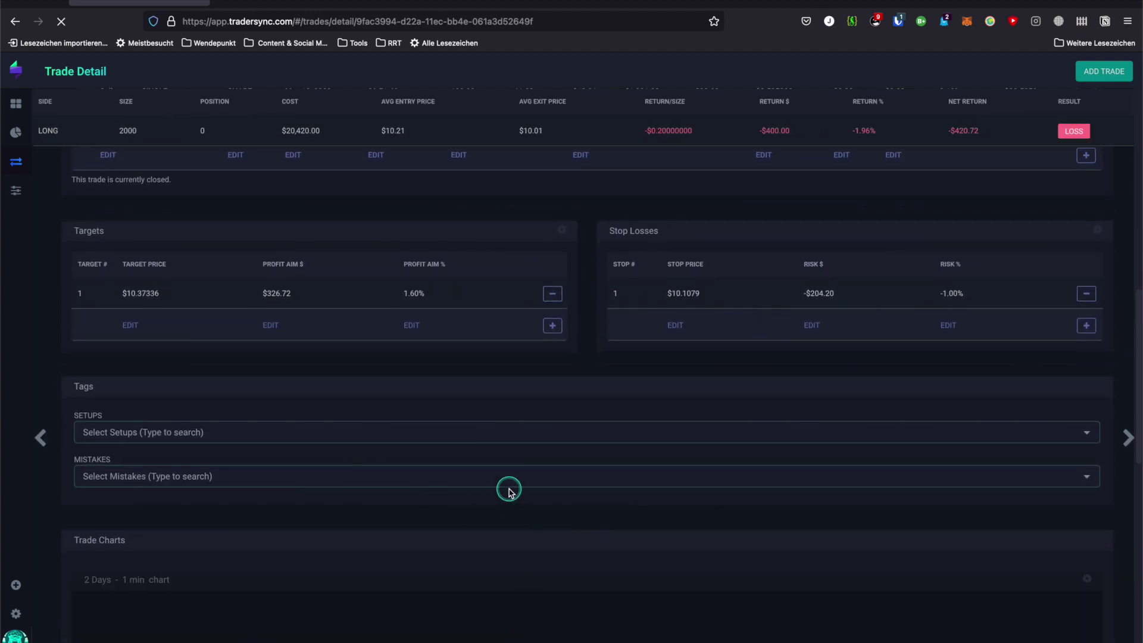
scroll(509, 489, "down", 6)
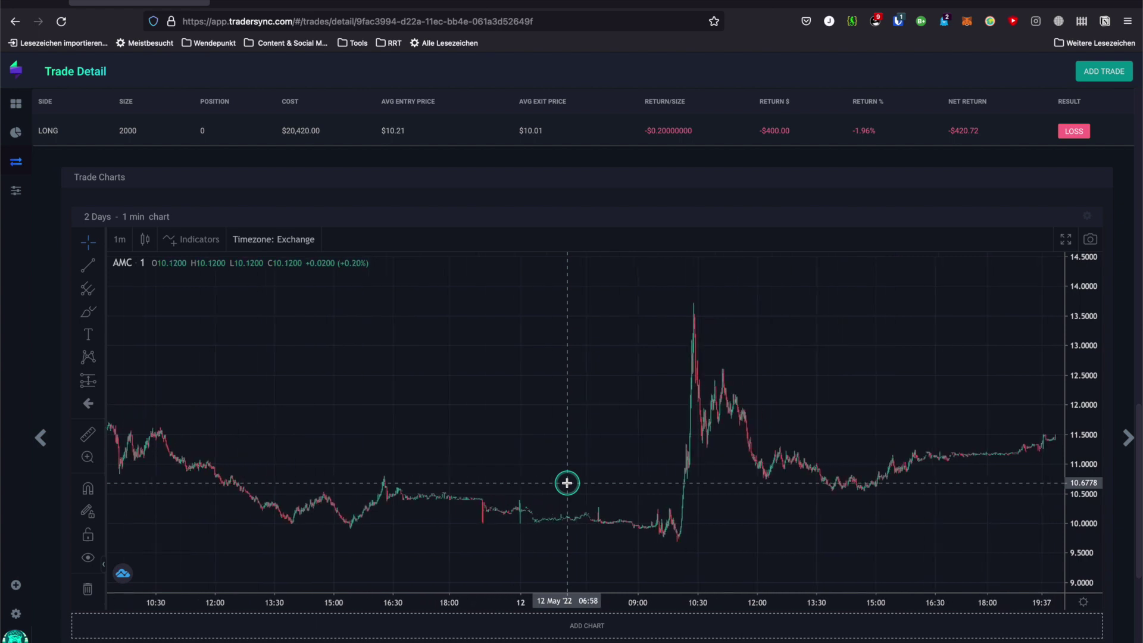
scroll(566, 483, "up", 3)
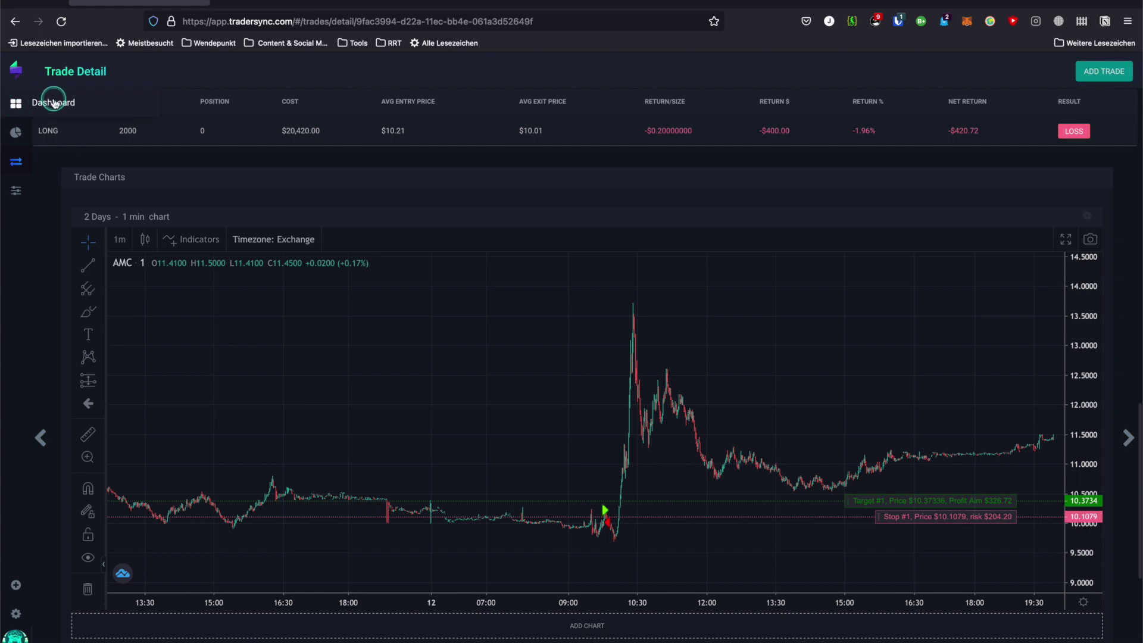
- Return to the dashboard and remove the AMC symbol filter, keeping the May 12, 2022 date filter
mouse_move(19, 138)
left_click(18, 113)
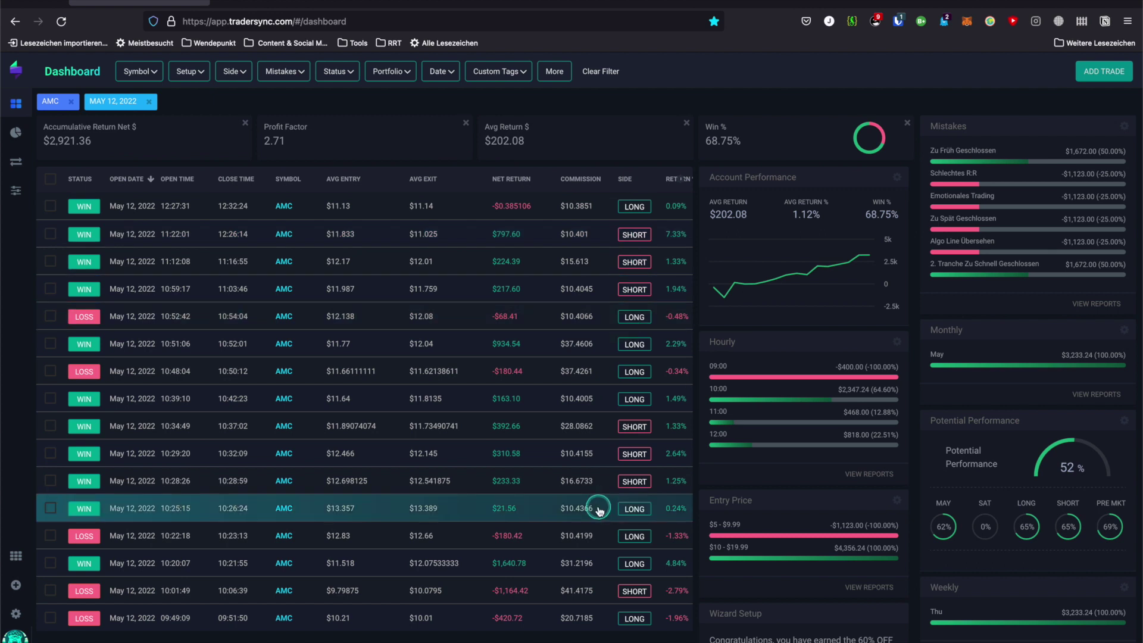
left_click(72, 103)
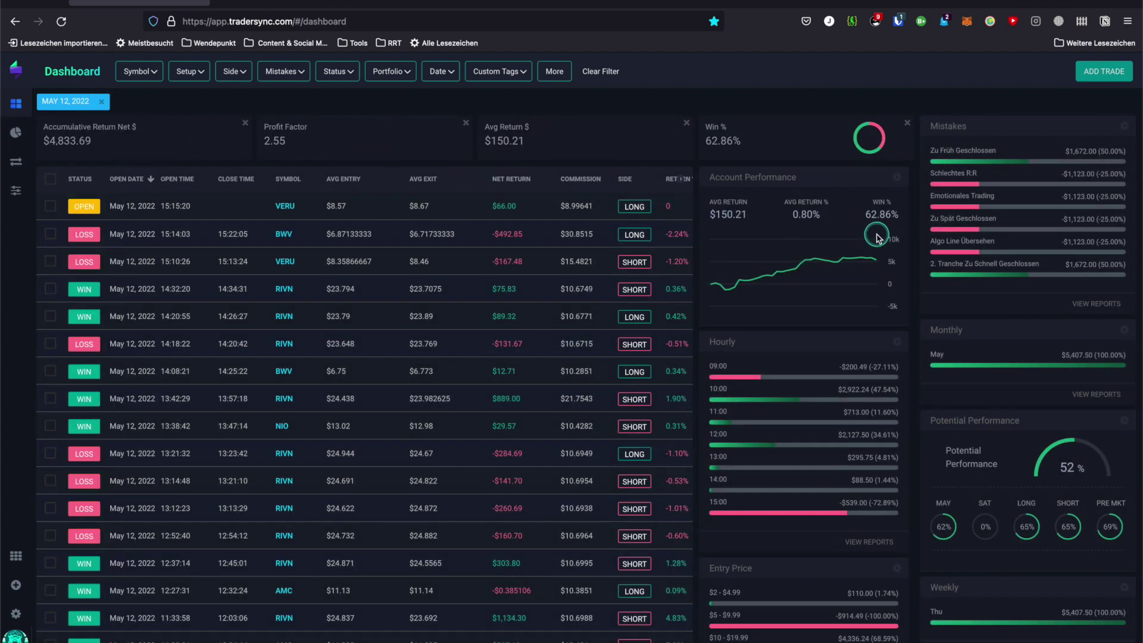
left_click_drag(502, 146, 326, 145)
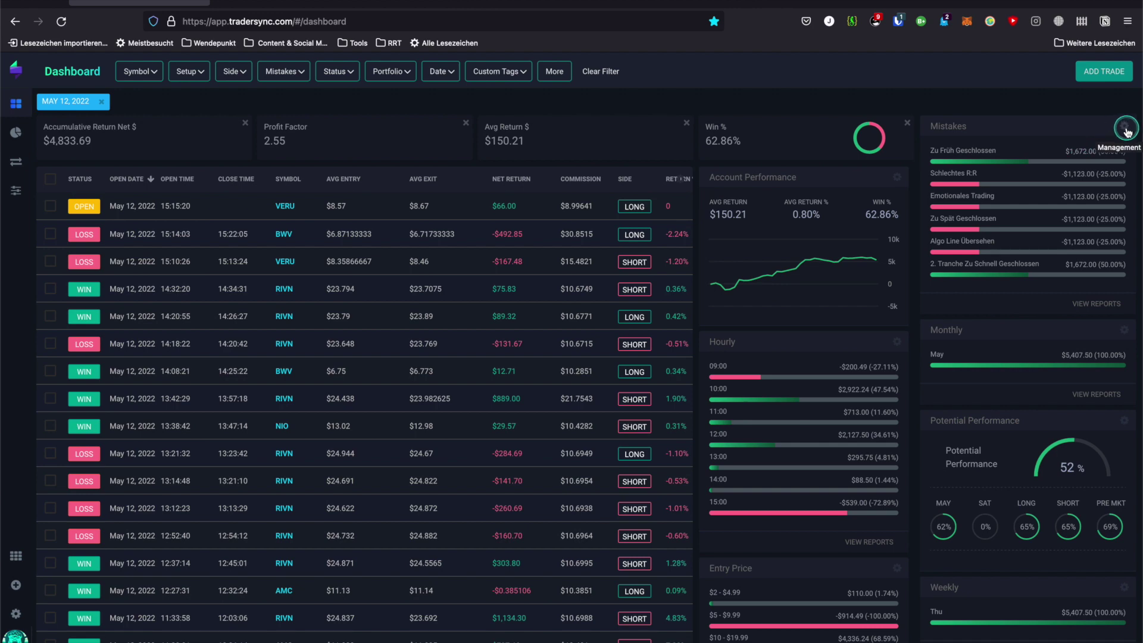
- Set the Mistake Snapshot widget to the L column of the dashboard and save the widget selection
left_click(1125, 129)
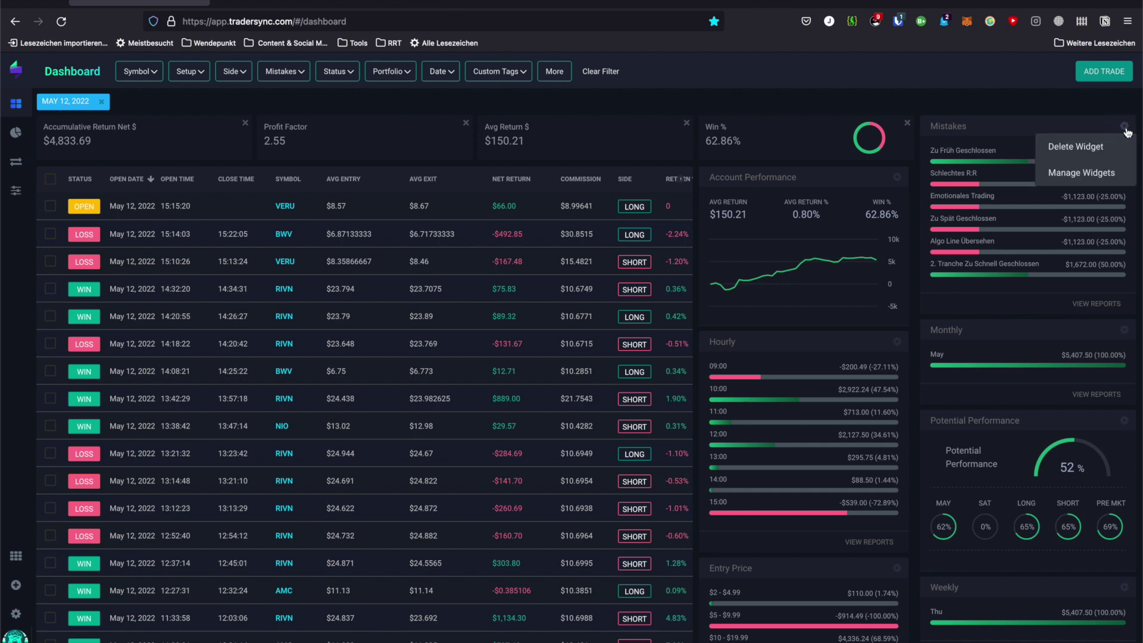
left_click(1082, 170)
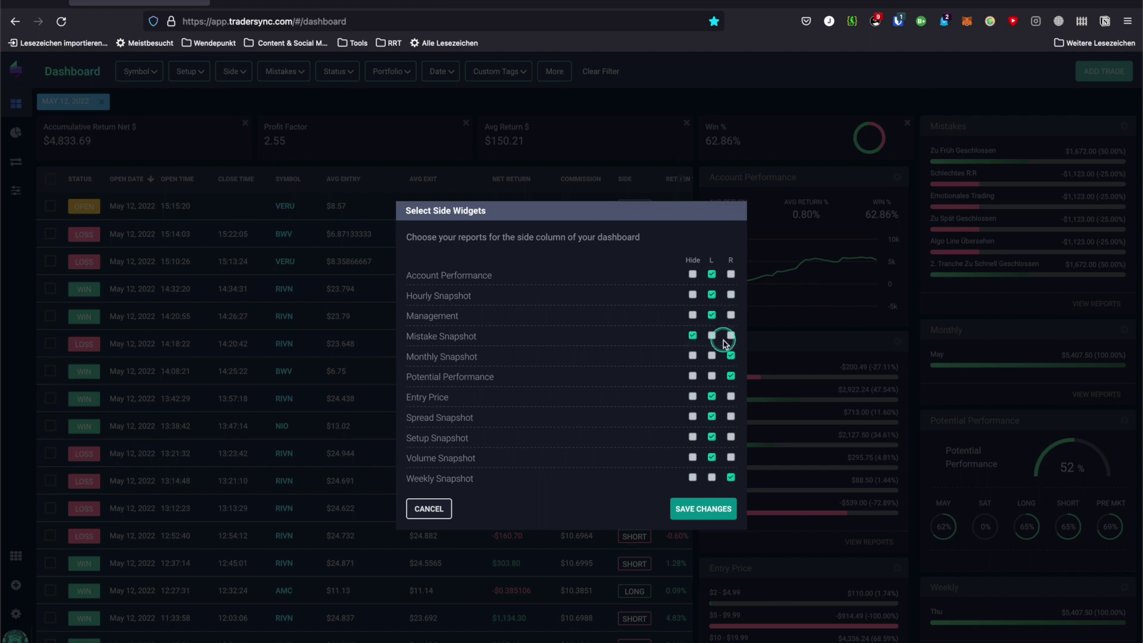
left_click(713, 336)
left_click(714, 515)
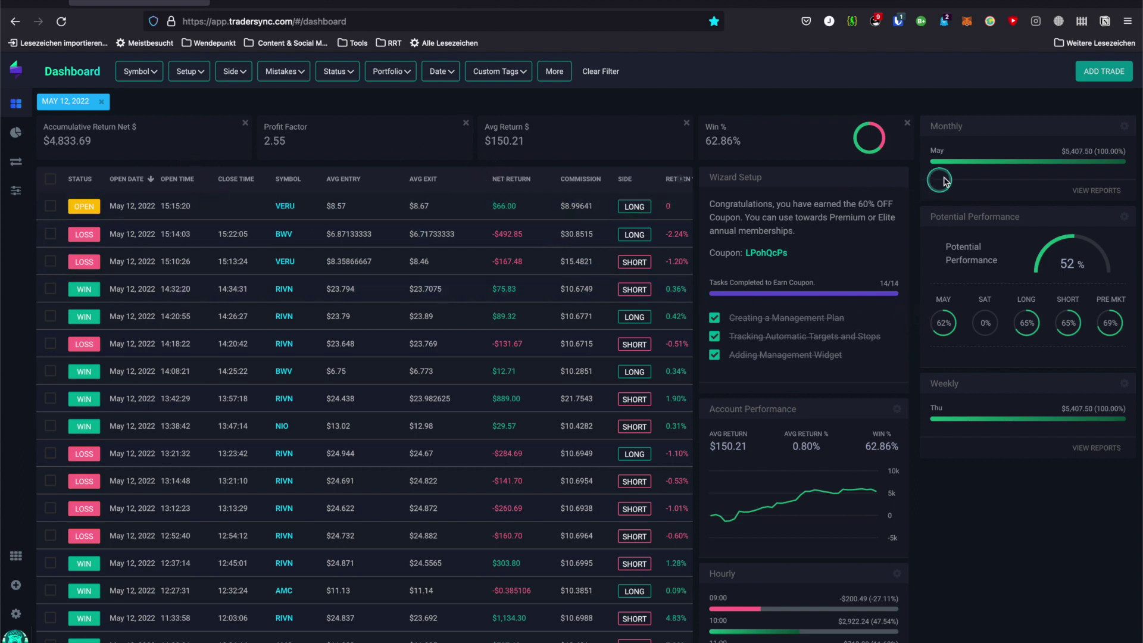
- Save the full-width dashboard layout without side widgets and look through the widened trades table
left_click(1123, 128)
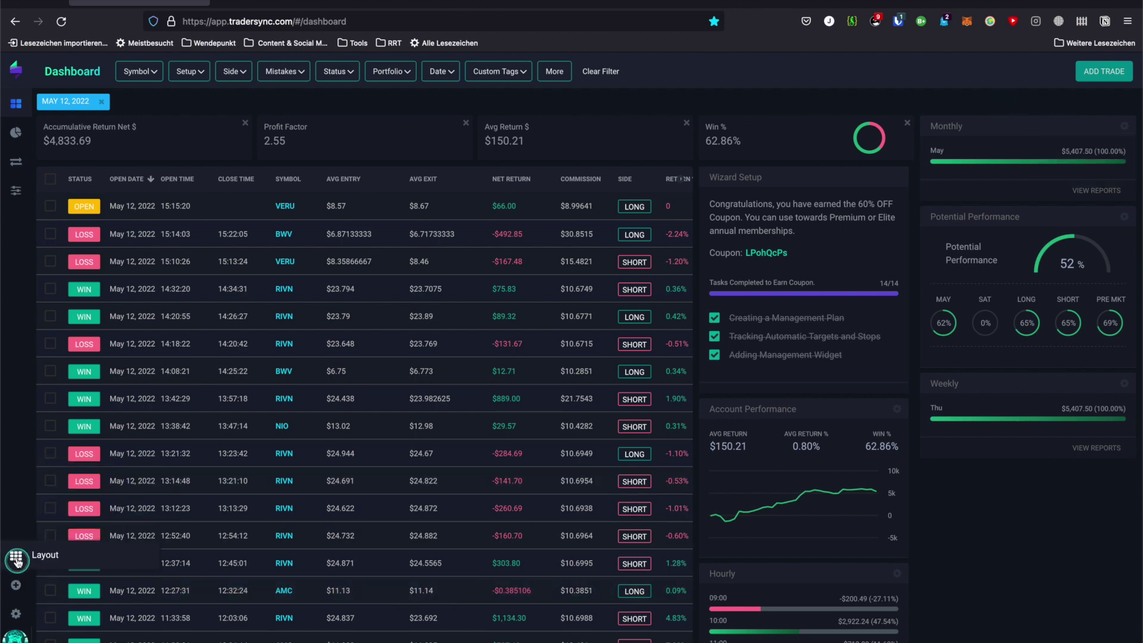
left_click(66, 553)
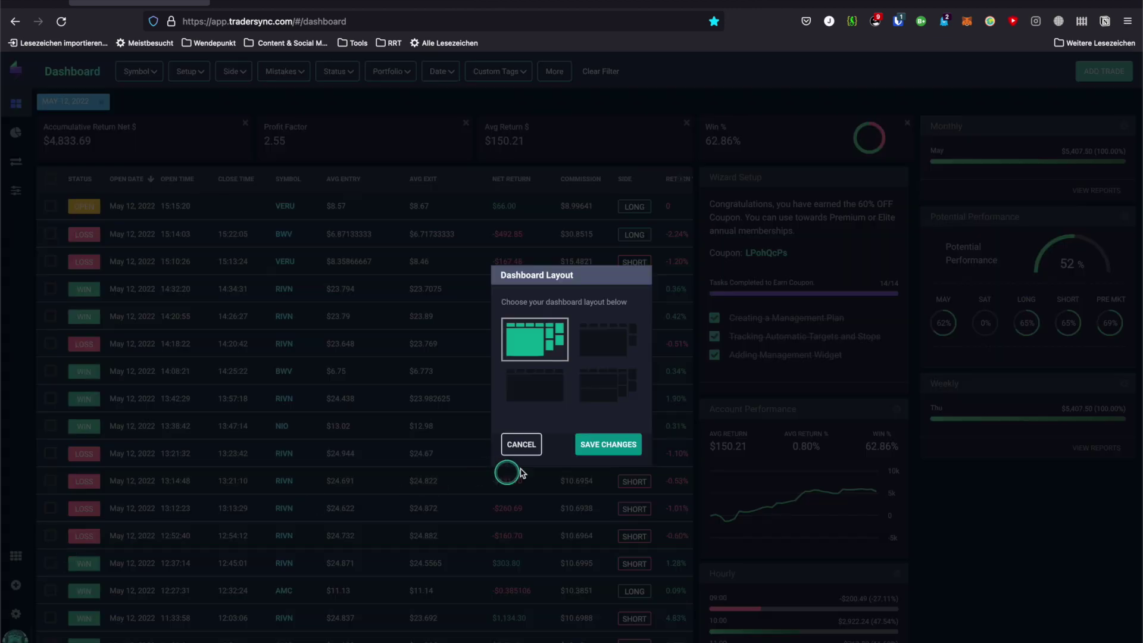
left_click(610, 342)
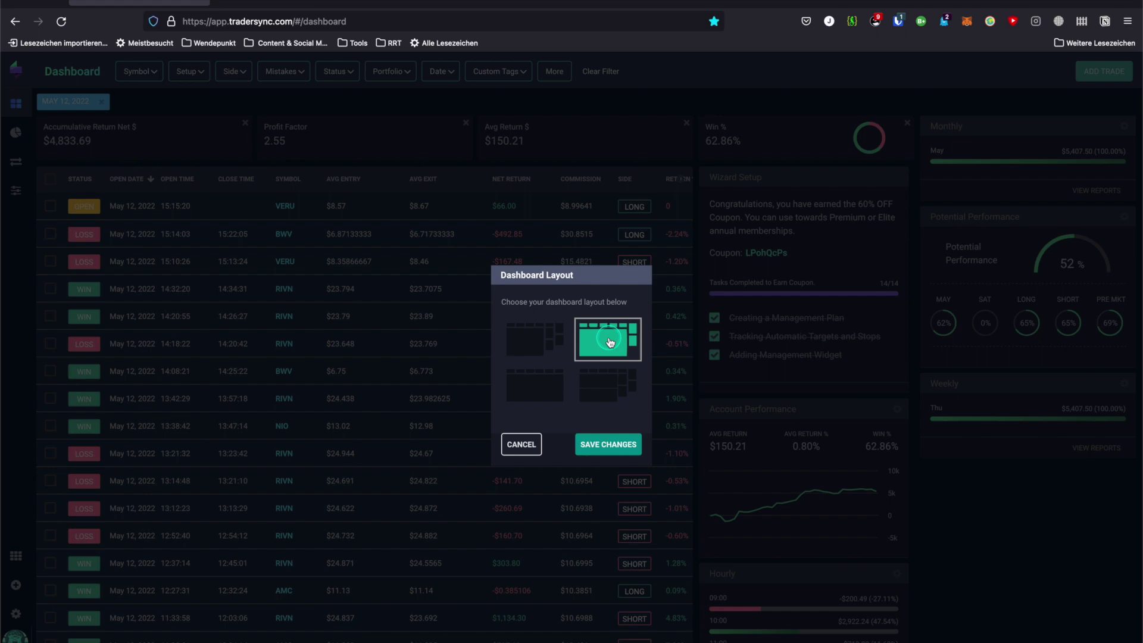
left_click(534, 384)
left_click(598, 444)
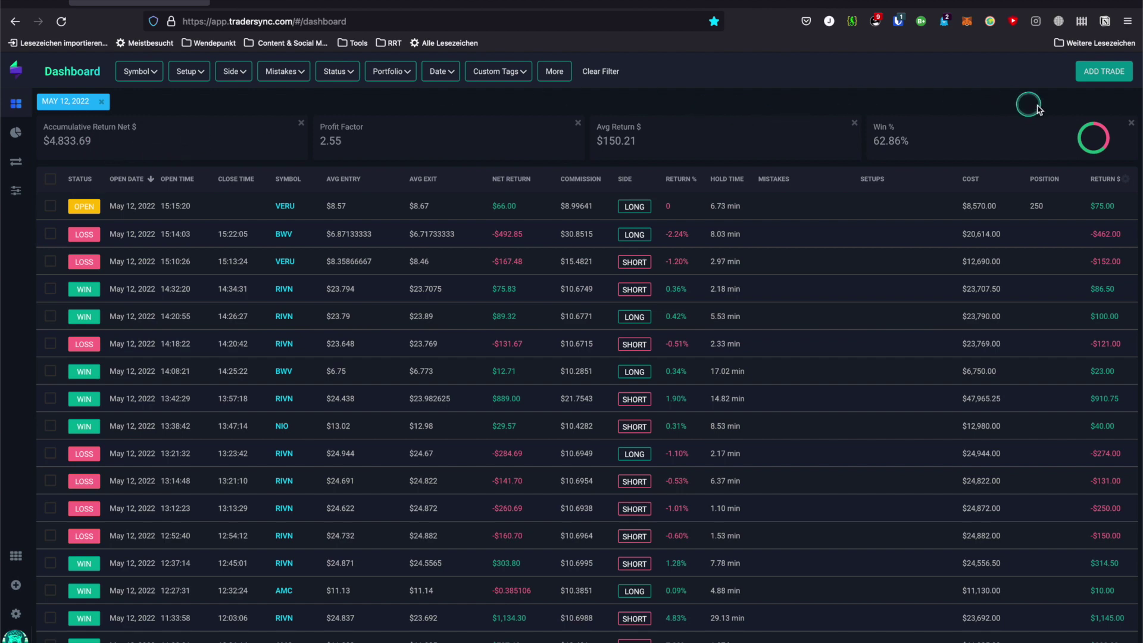
scroll(482, 640, "down", 3)
scroll(587, 416, "down", 10)
- Change the dashboard layout to the wide trades table with a single side widget column and save it
left_click(16, 558)
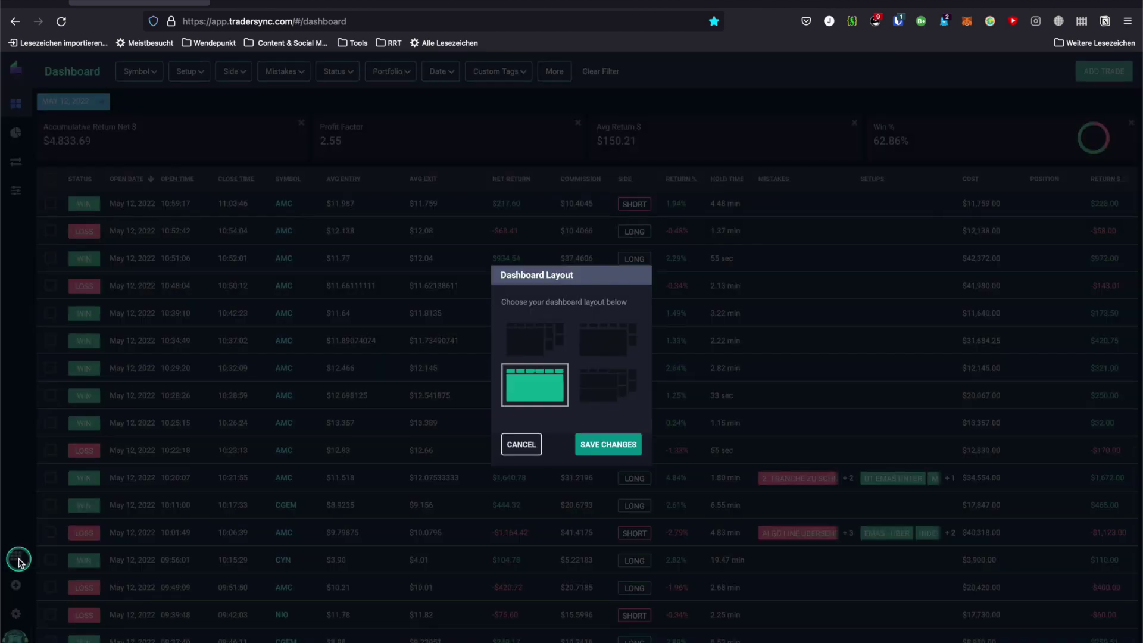
left_click(617, 322)
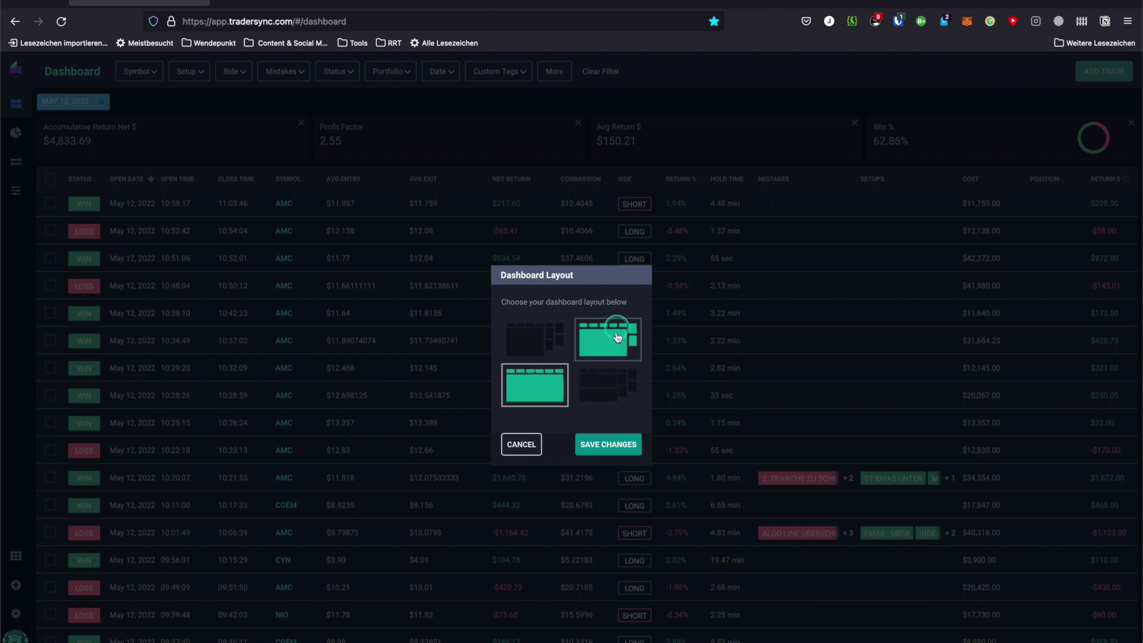
left_click(617, 448)
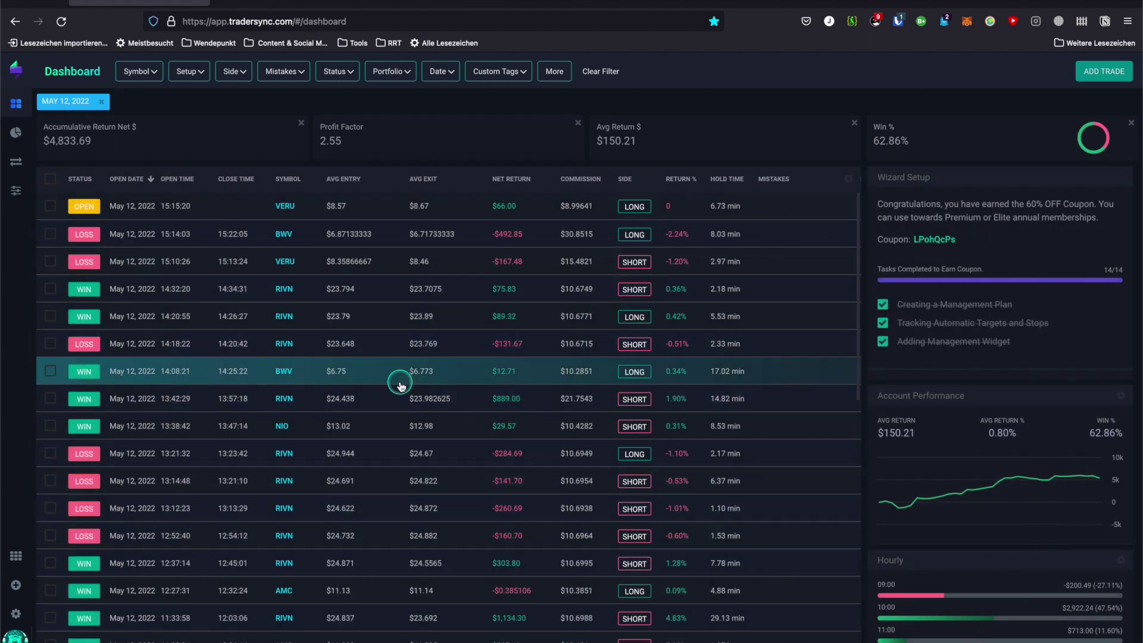
- Remove the May 12, 2022 date filter and filter the dashboard by the symbol AMC
left_click(101, 102)
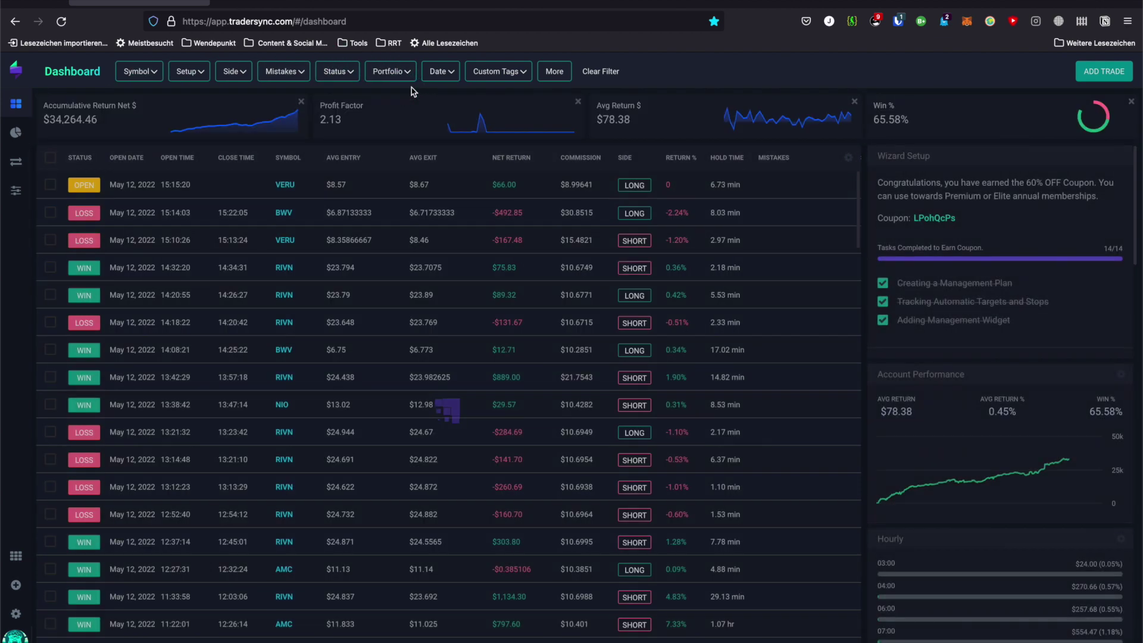
left_click(156, 75)
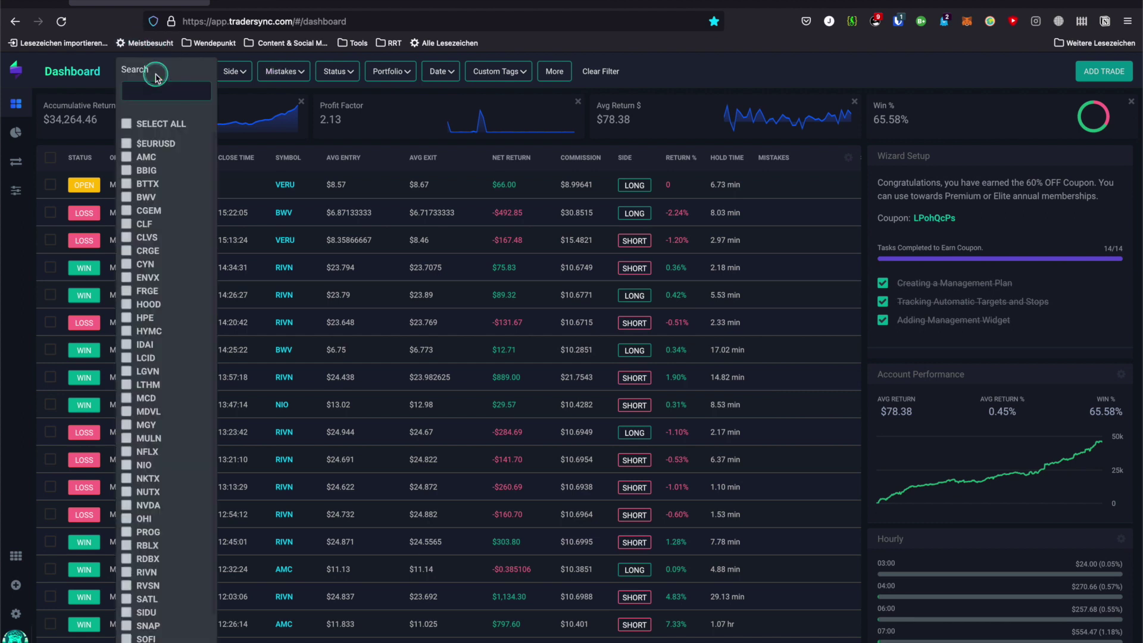
scroll(136, 264, "down", 3)
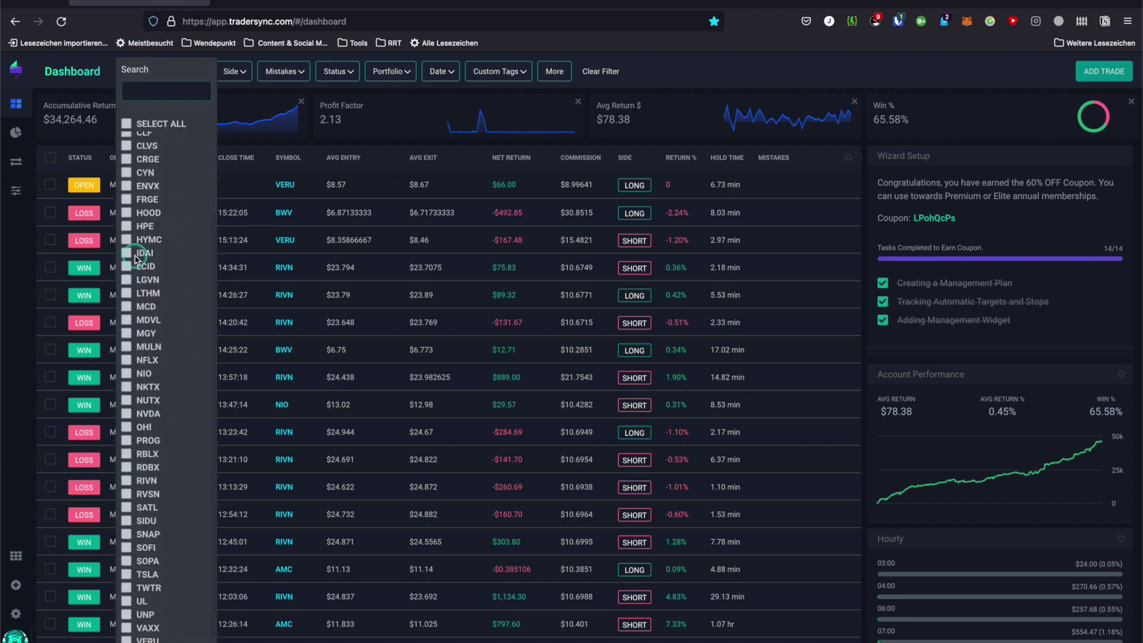
scroll(137, 261, "up", 3)
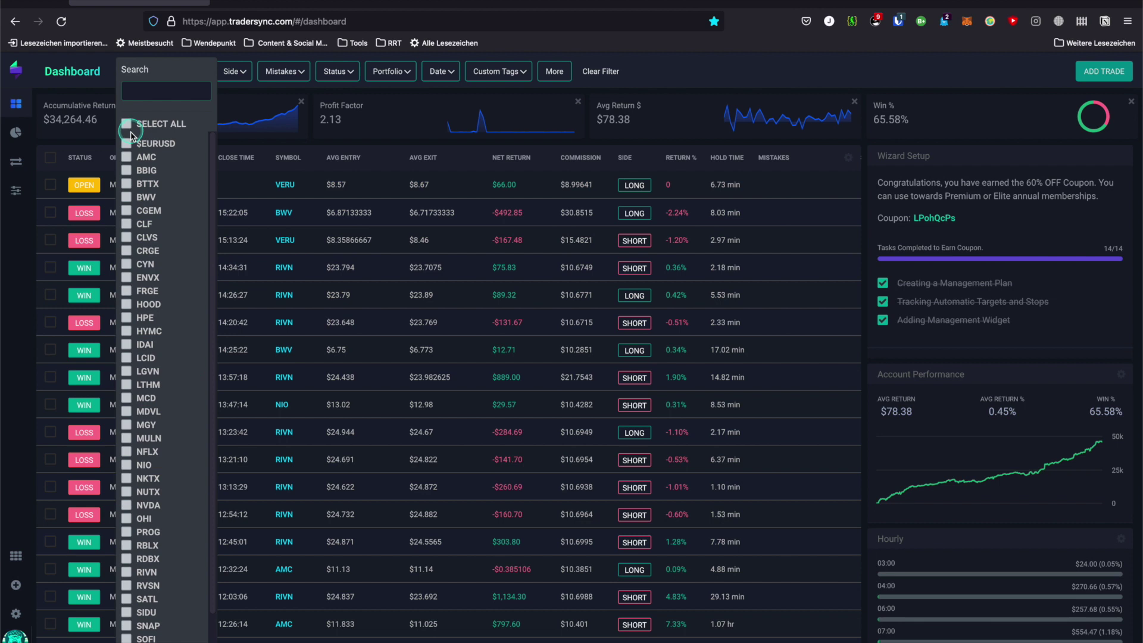
left_click(142, 159)
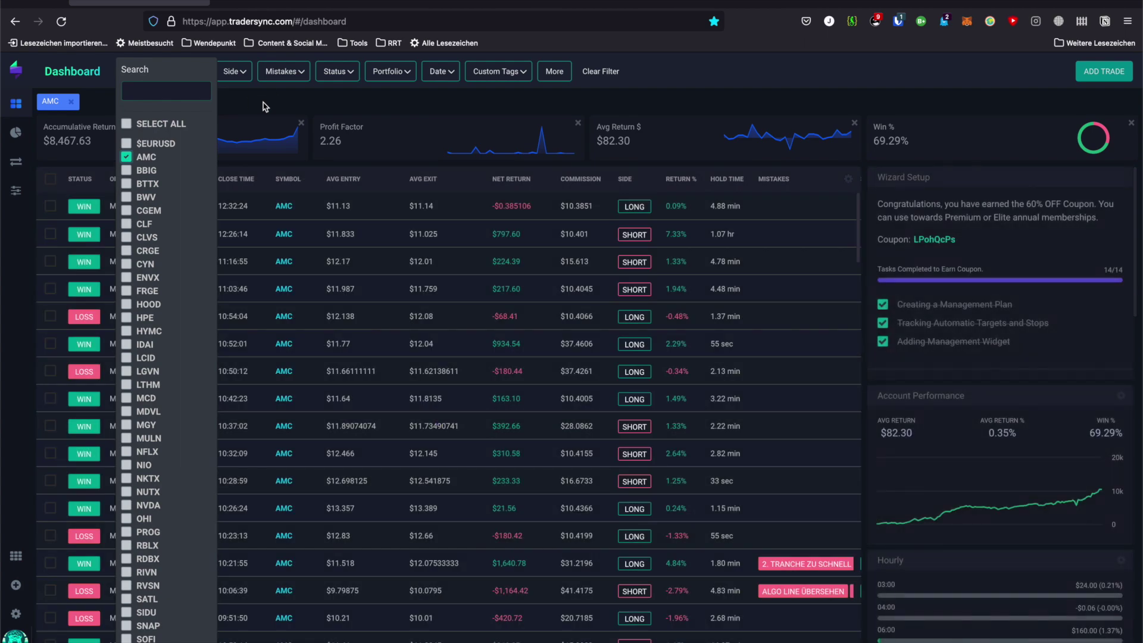
left_click(265, 106)
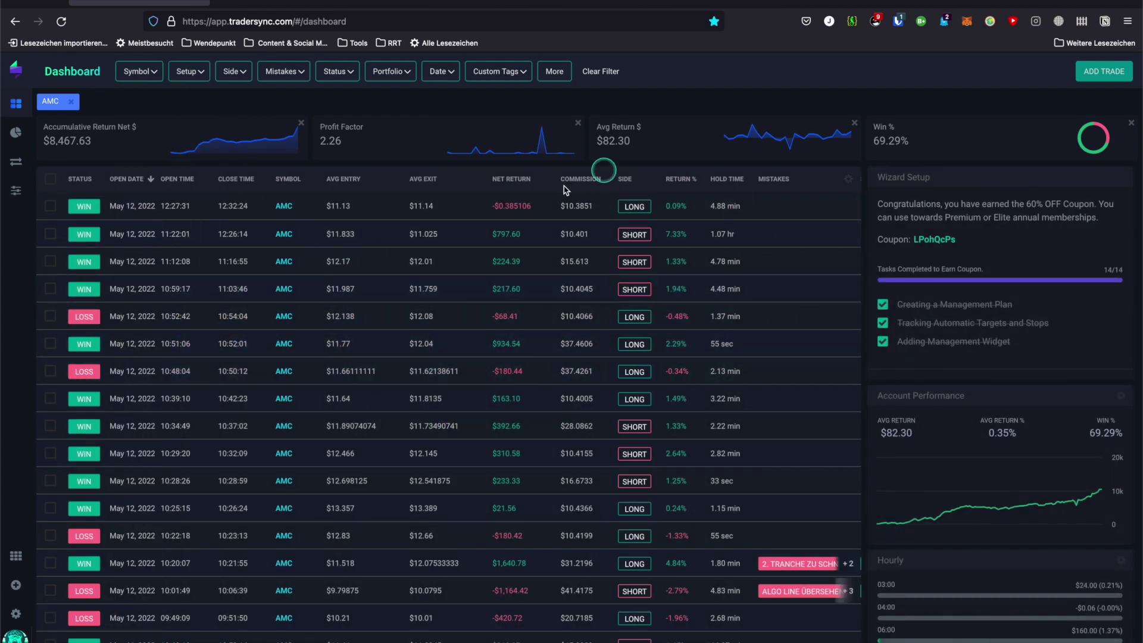
- Look through the list of AMC trades across all dates, including their results and mistake tags
scroll(476, 356, "down", 2)
scroll(449, 355, "down", 5)
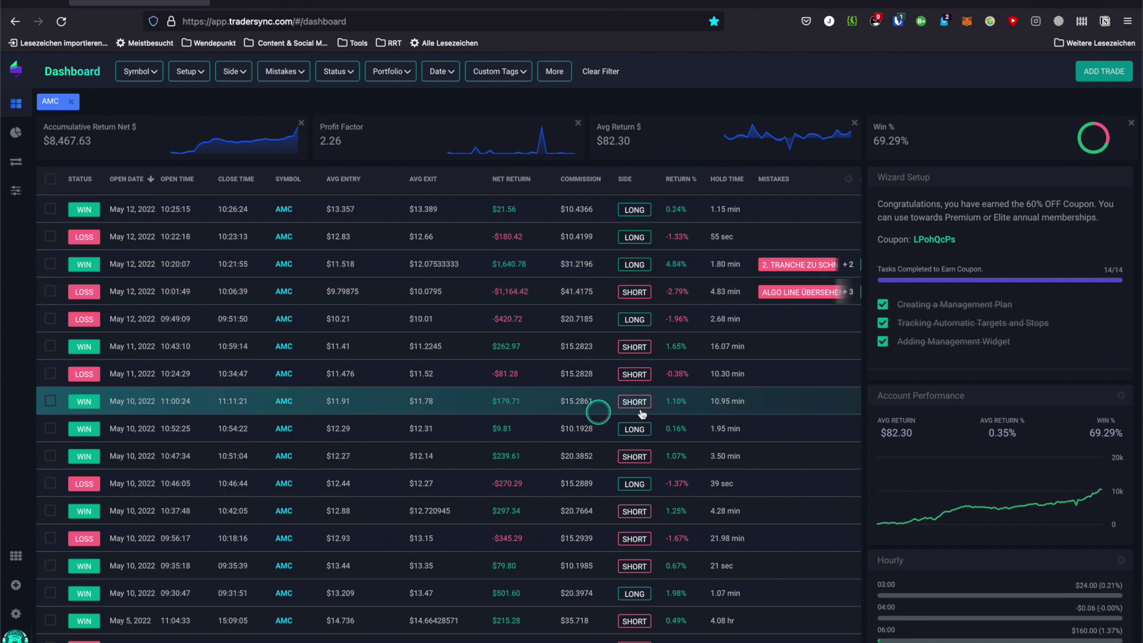
scroll(355, 288, "down", 4)
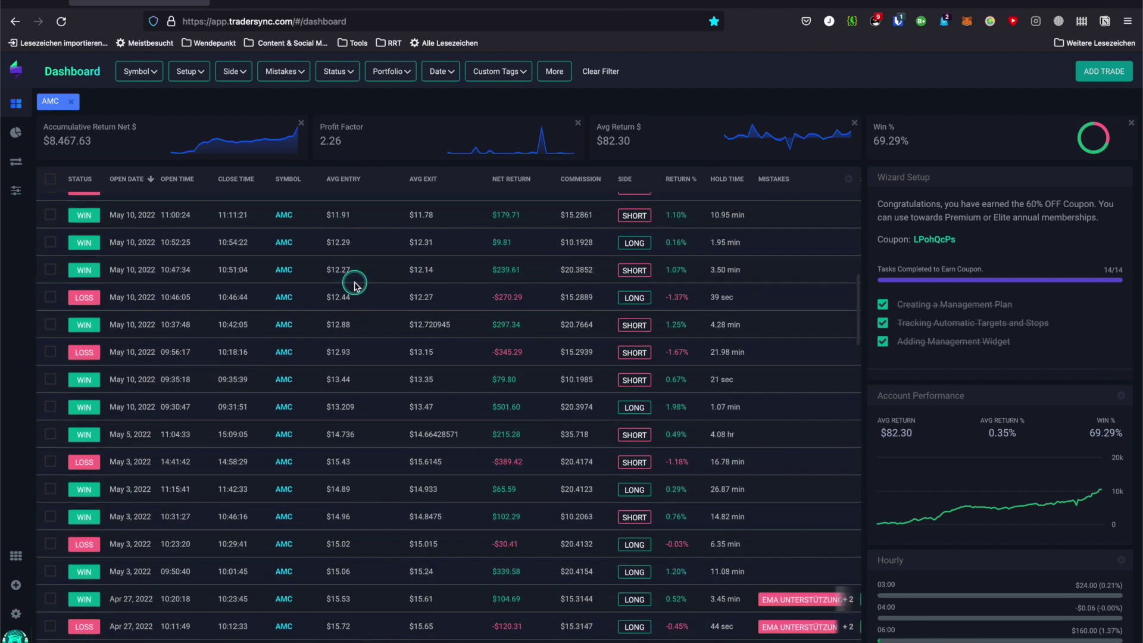
scroll(355, 286, "down", 1)
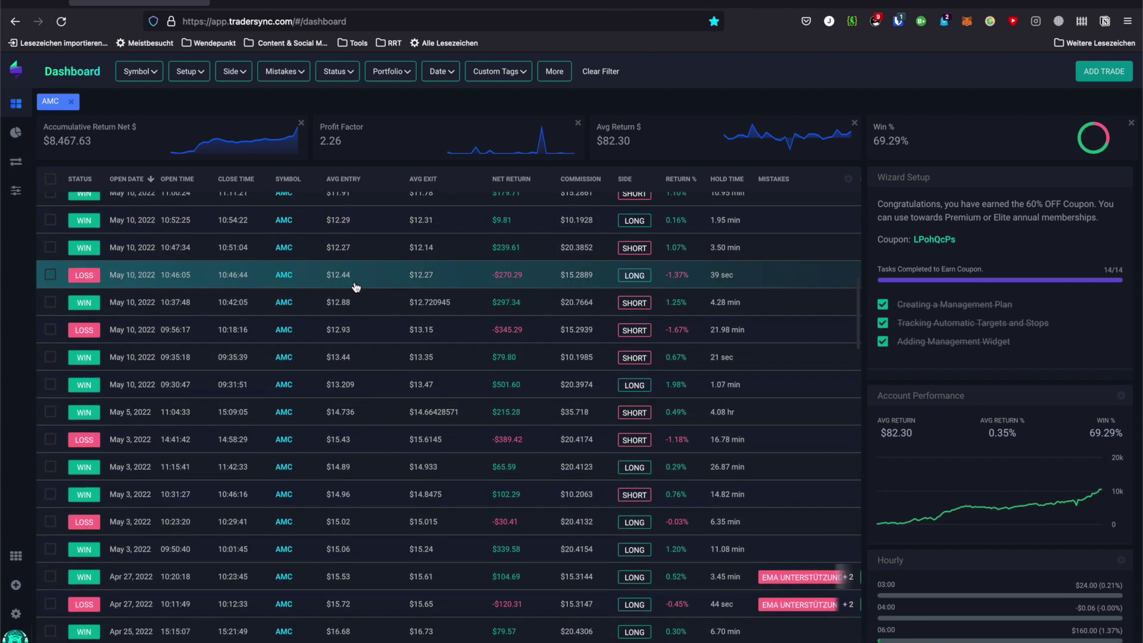
scroll(381, 287, "up", 10)
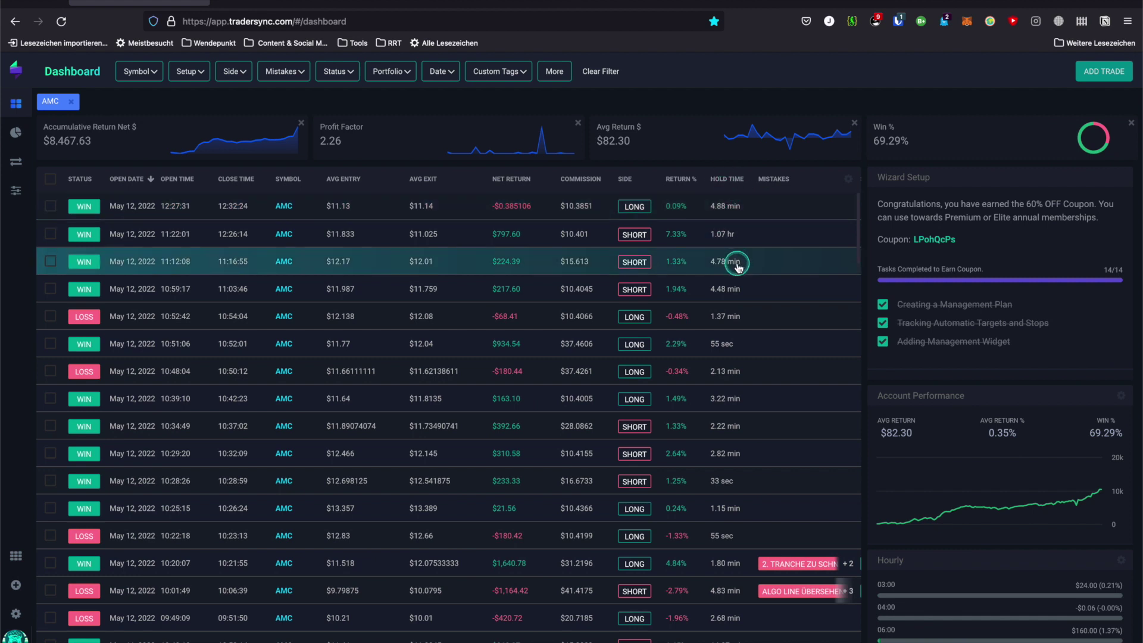
scroll(714, 357, "down", 1)
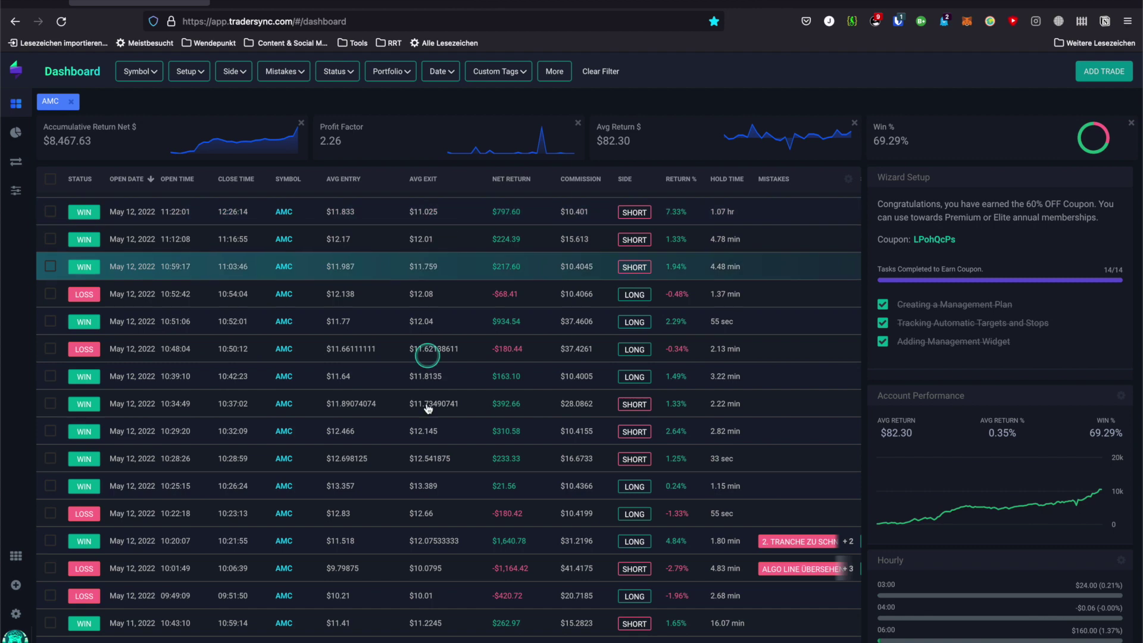
- Examine the selected and available columns in the trades table's column customization and leave it without saving
left_click(848, 179)
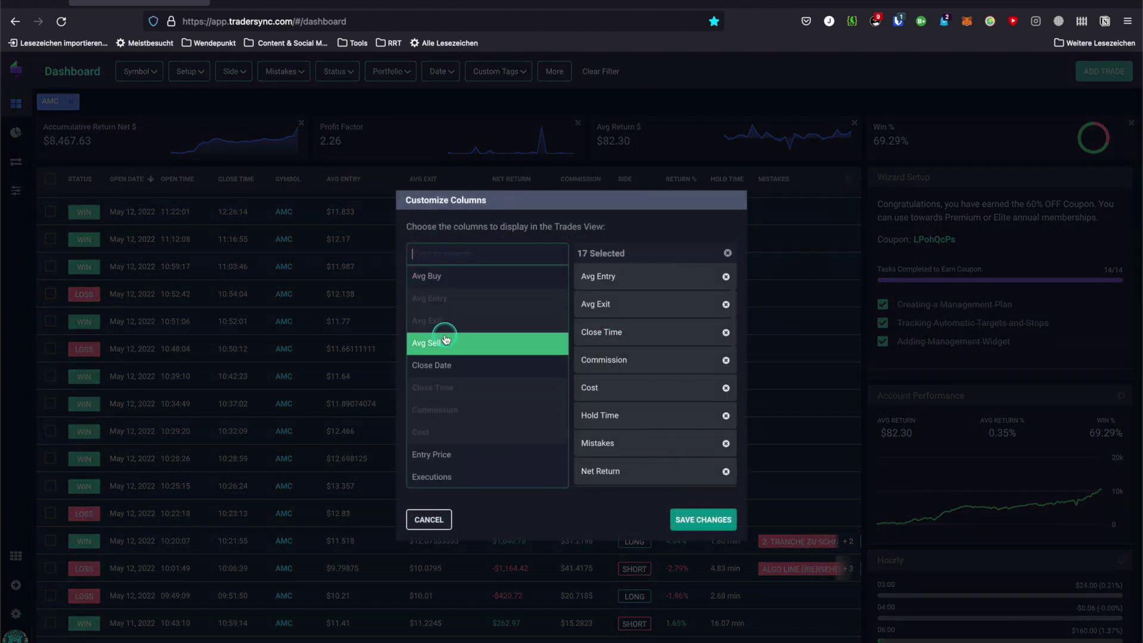
scroll(646, 295, "down", 5)
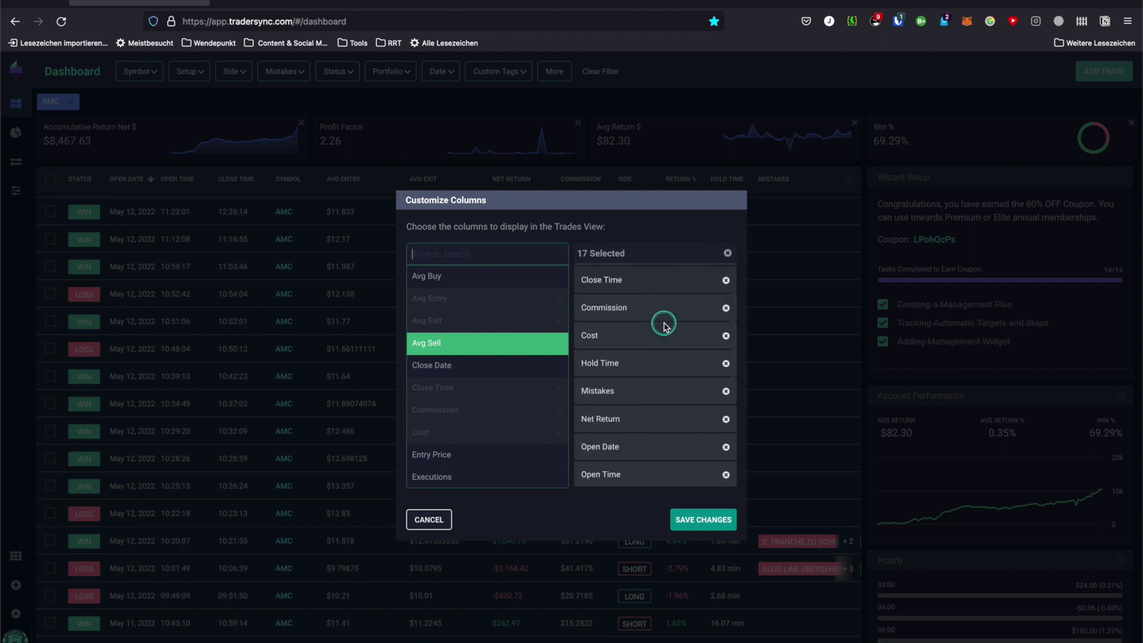
scroll(458, 304, "down", 1)
scroll(460, 304, "down", 7)
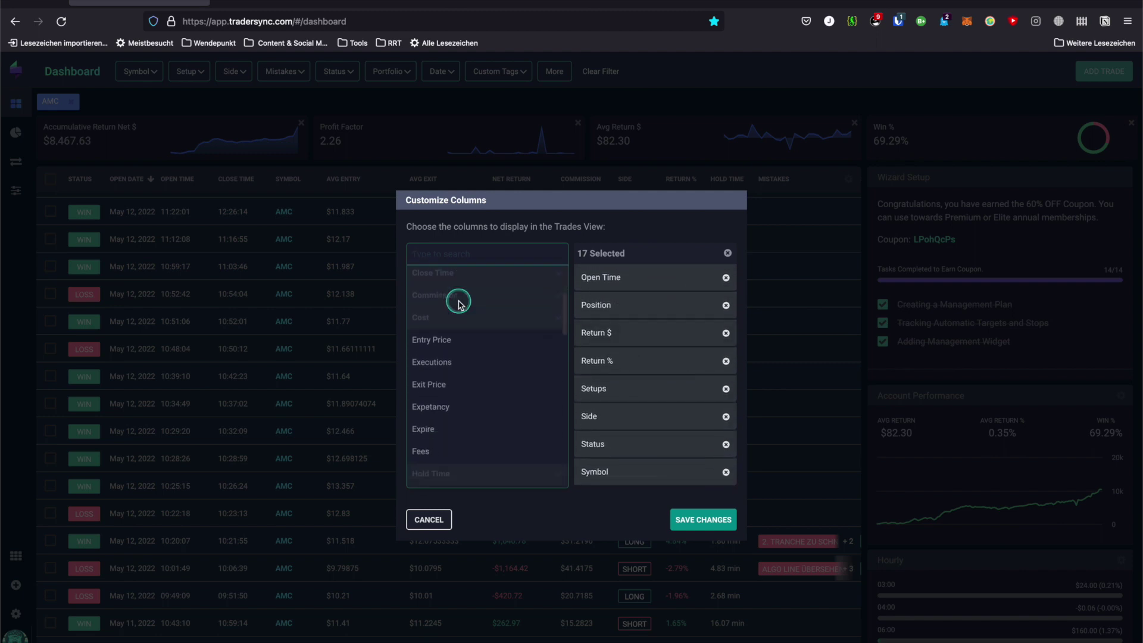
scroll(460, 305, "down", 5)
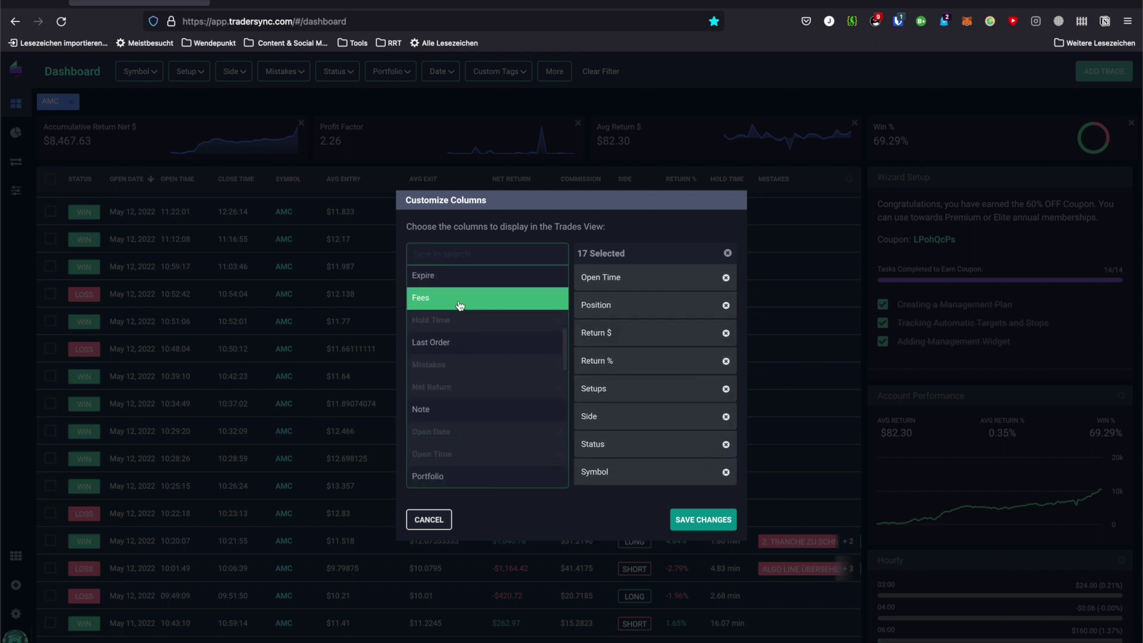
scroll(494, 458, "up", 3)
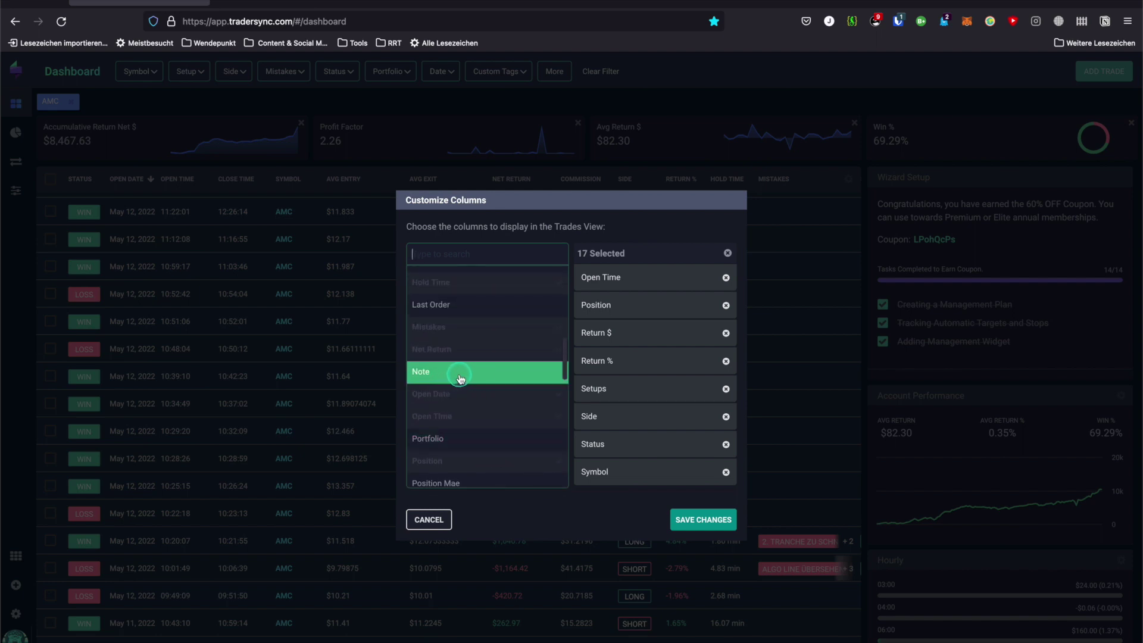
scroll(460, 378, "down", 8)
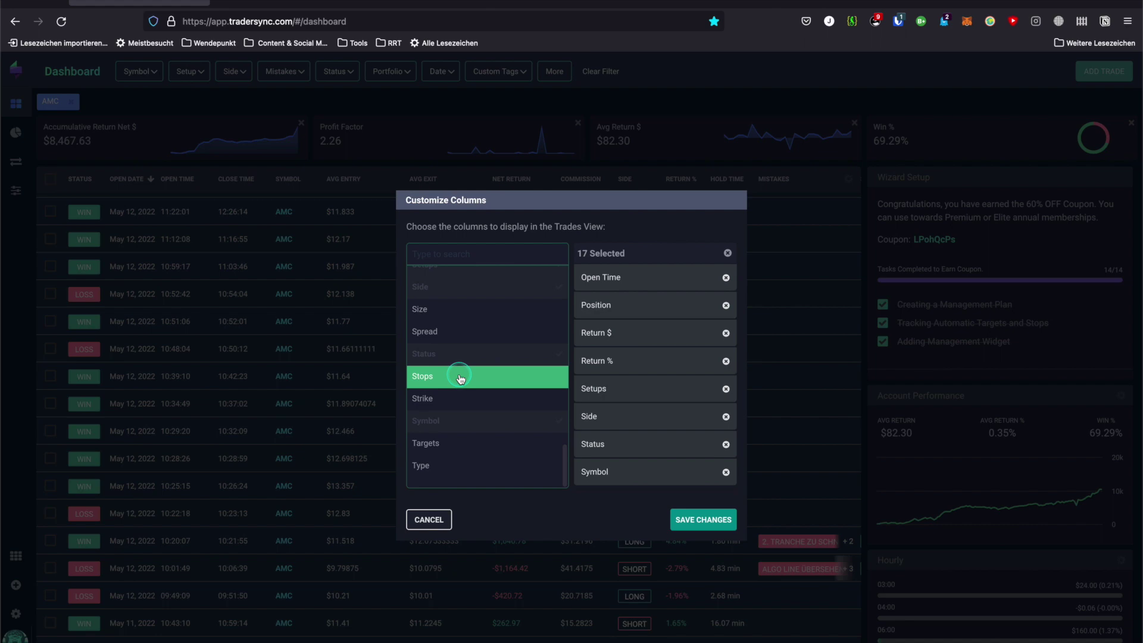
left_click(428, 519)
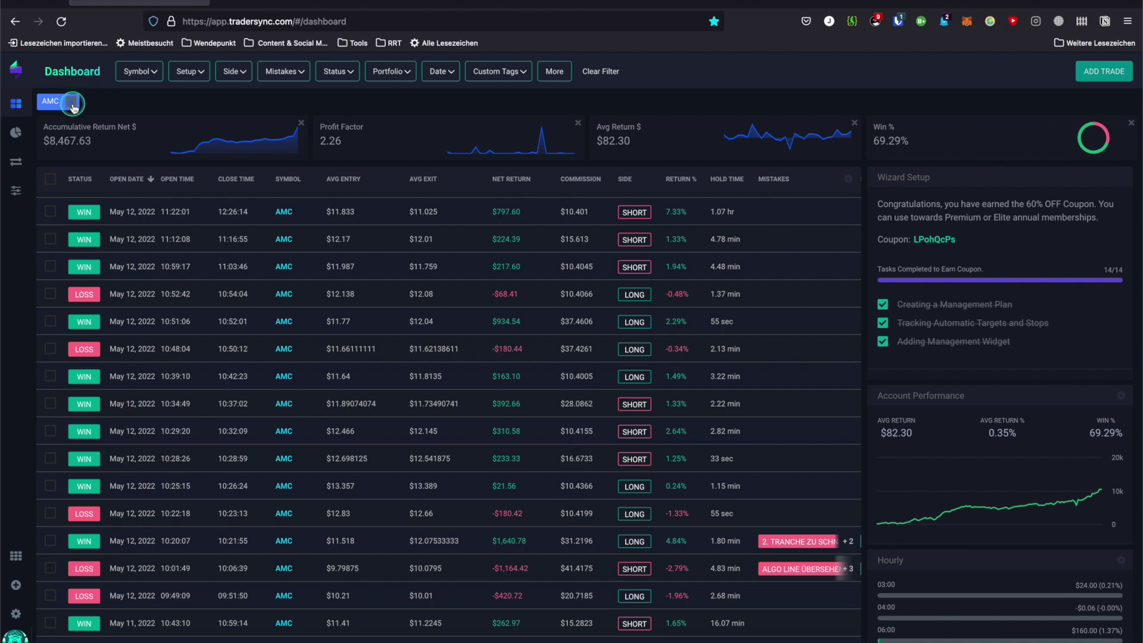
- Filter the AMC trades by the LOSS status and look through the losing trades
left_click(350, 73)
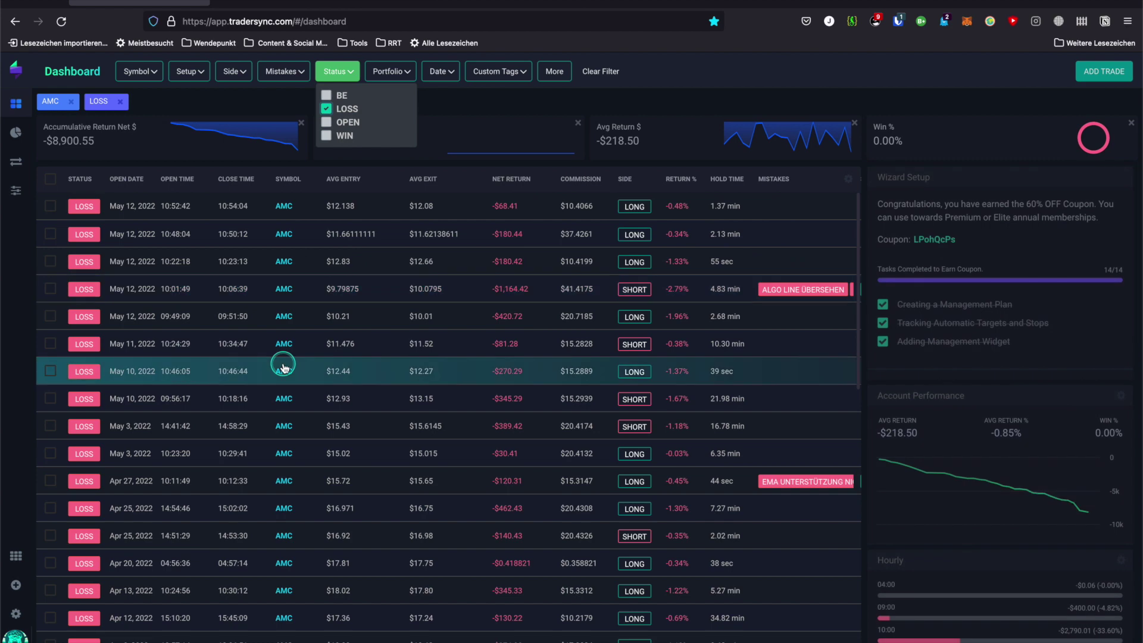
scroll(283, 365, "down", 2)
scroll(284, 367, "down", 5)
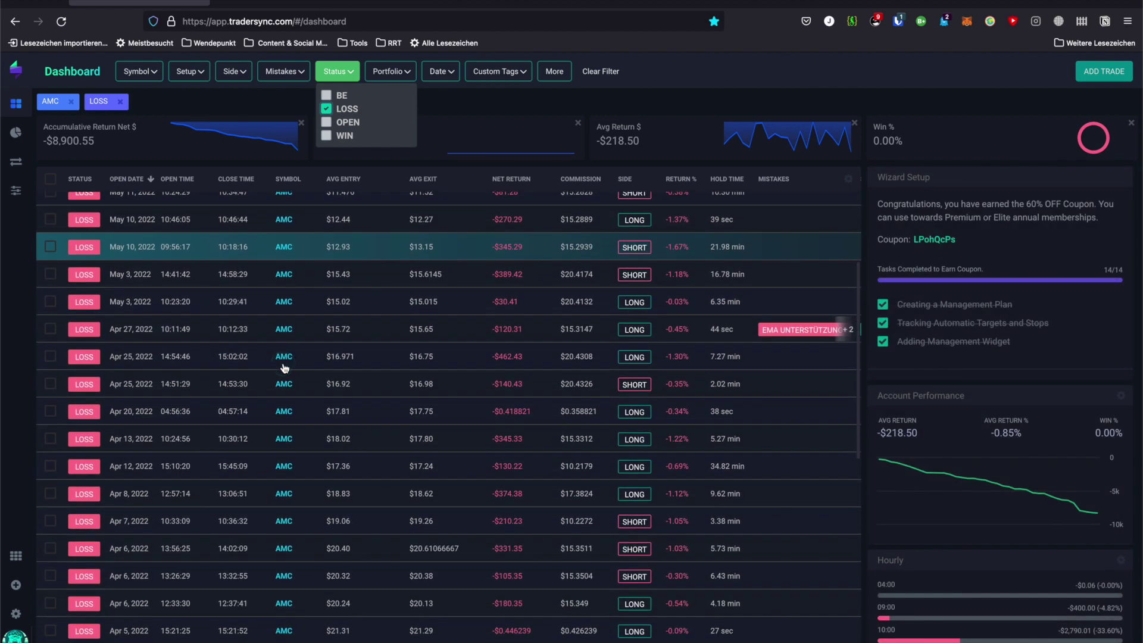
scroll(284, 367, "down", 3)
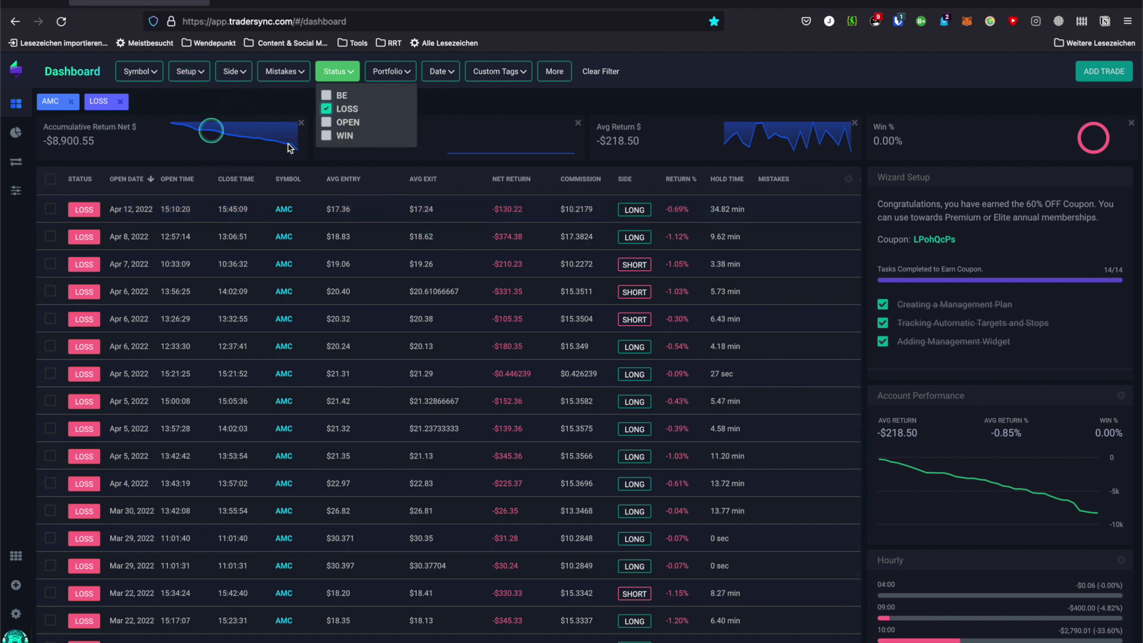
- View the losing AMC trades by side, first LONG only and after that SHORT only, and clear the side filter
left_click(233, 71)
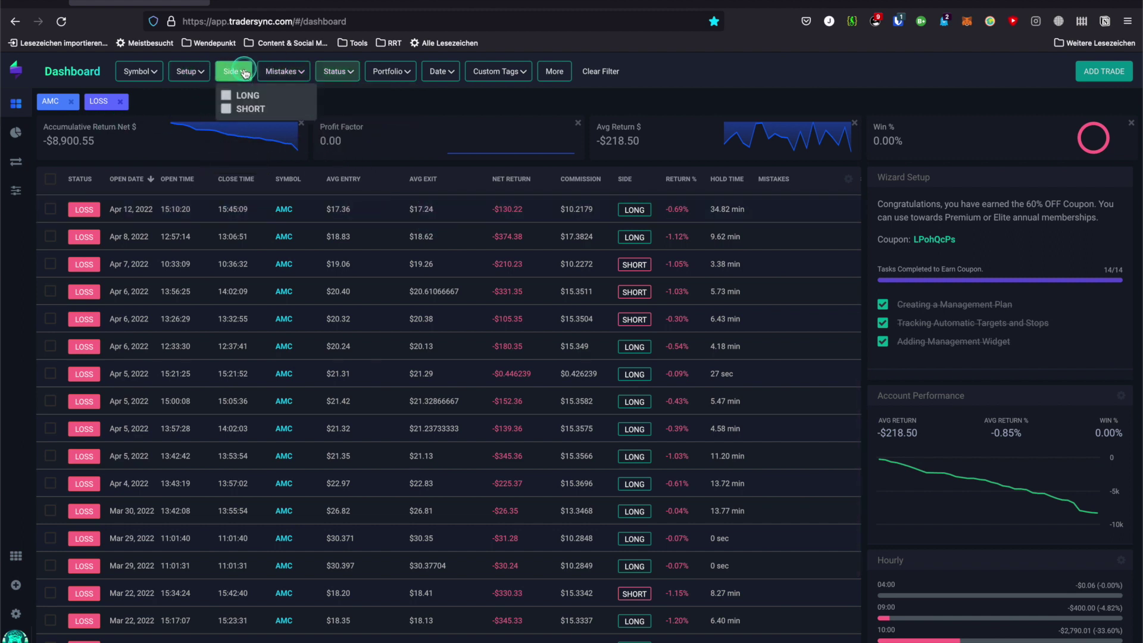
left_click(241, 100)
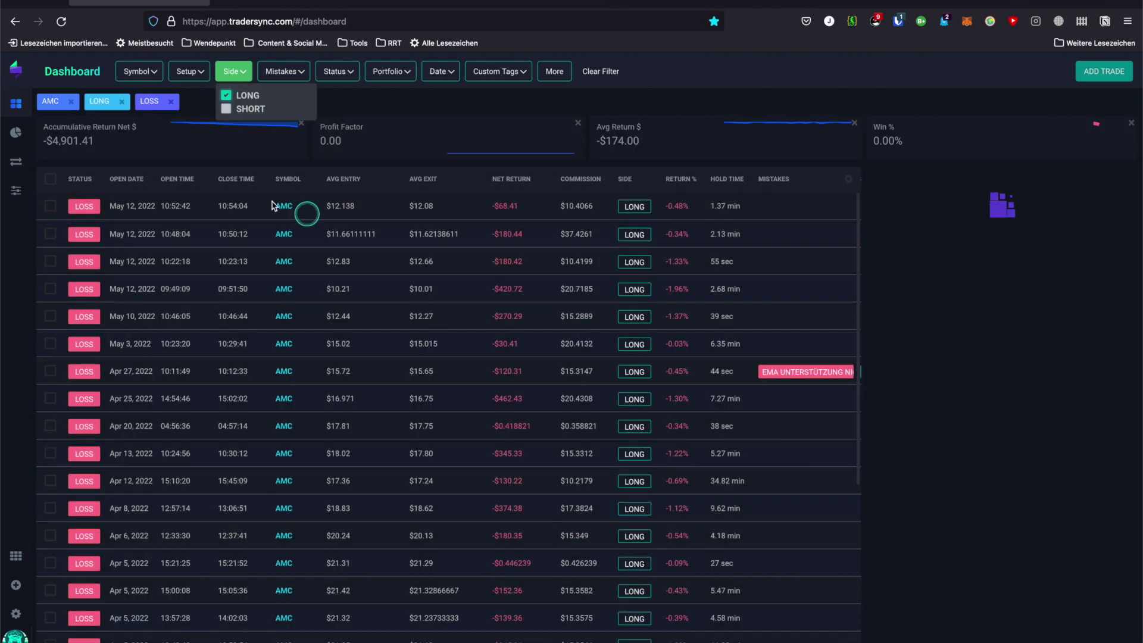
left_click(227, 98)
left_click(227, 110)
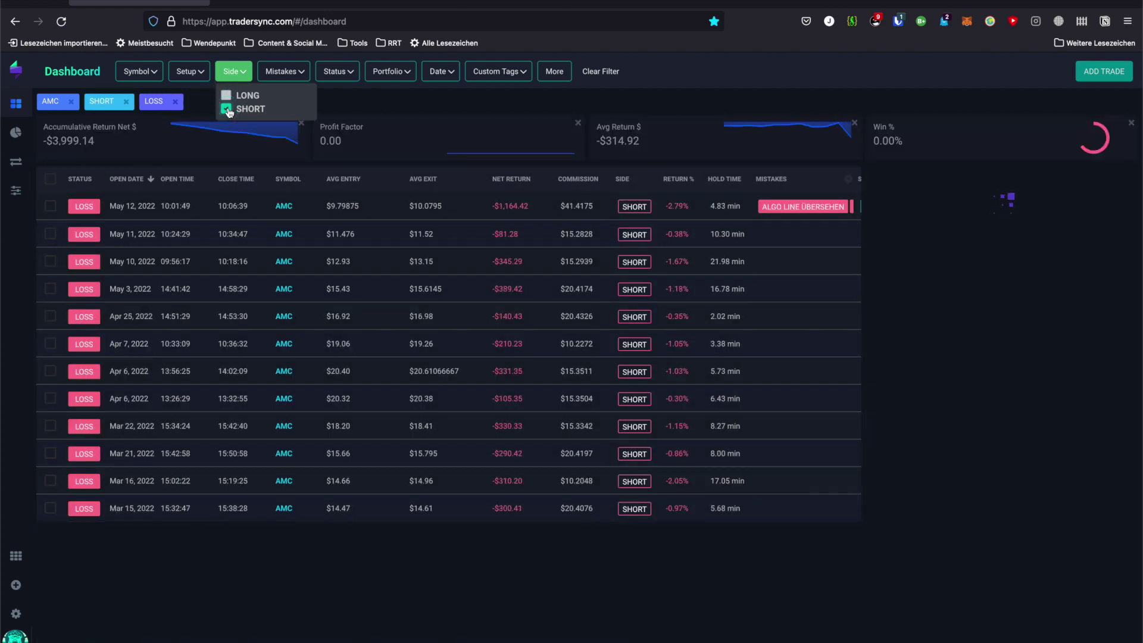
left_click(227, 109)
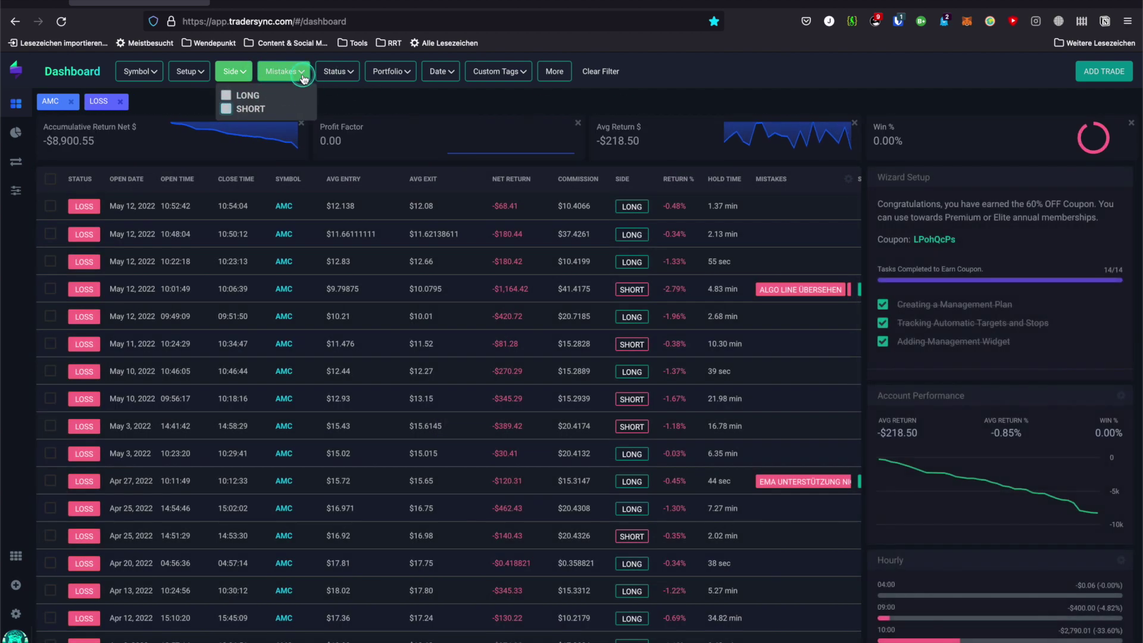
- Filter the losing AMC trades by the EMOTIONALES TRADING mistake, examine the trade's mistake and setup columns, and open a trade's details
left_click(302, 76)
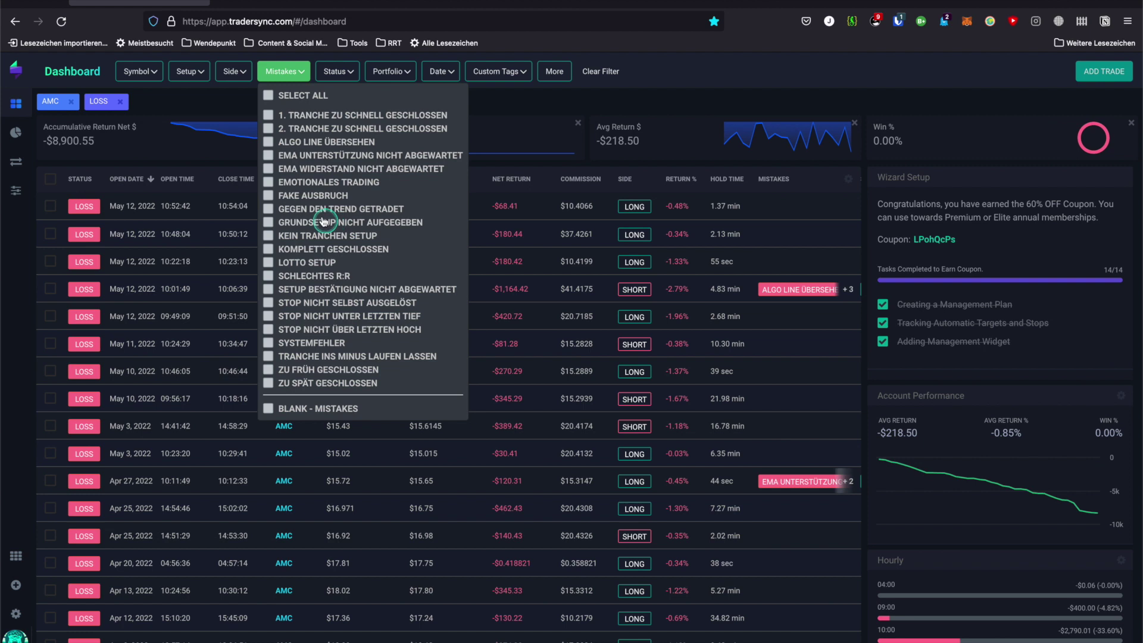
left_click(294, 186)
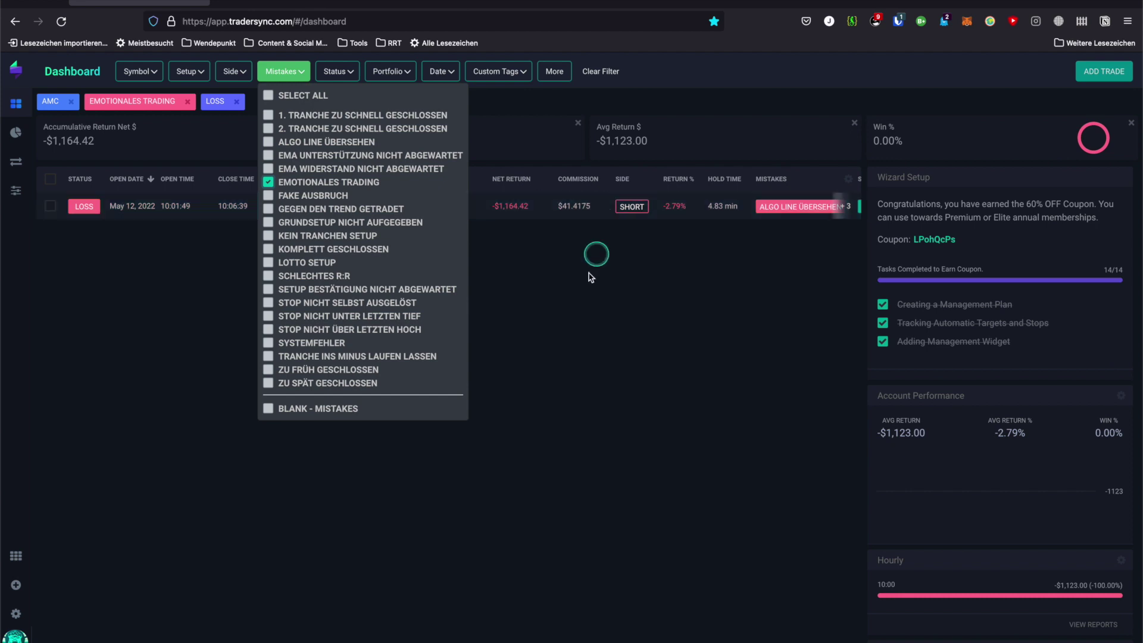
left_click(582, 340)
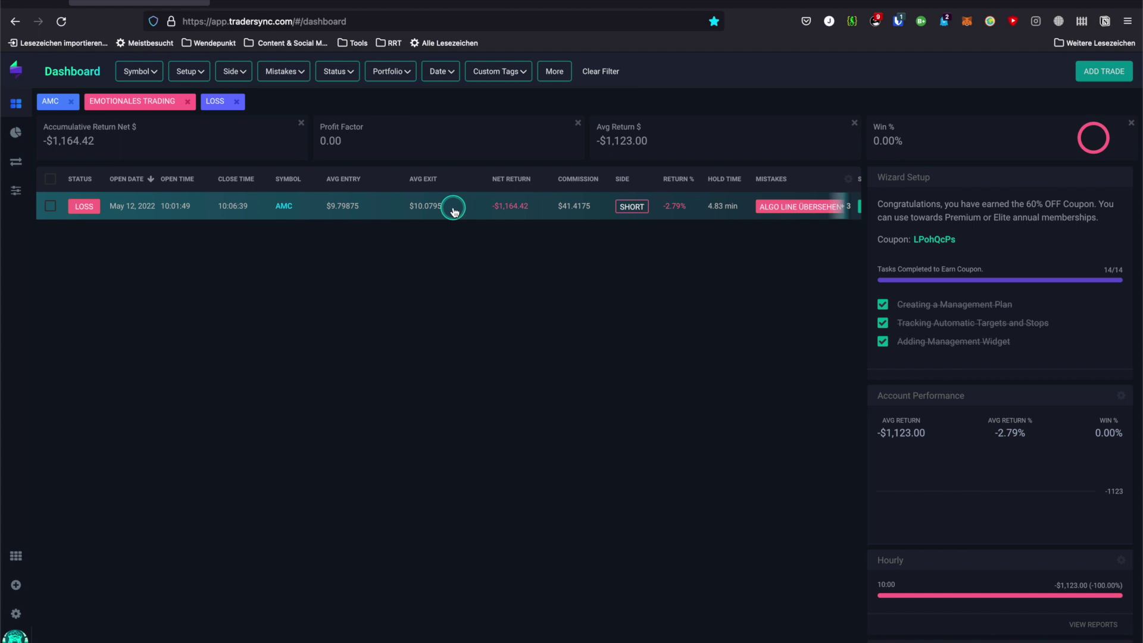
scroll(592, 209, "right", 5)
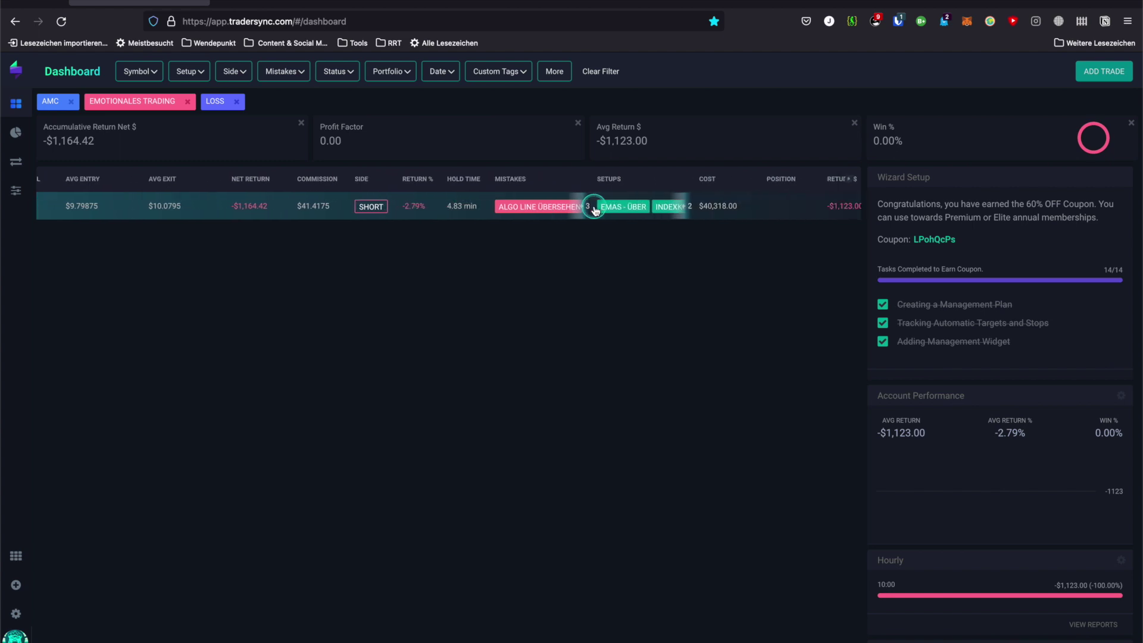
mouse_move(599, 207)
left_click(369, 202)
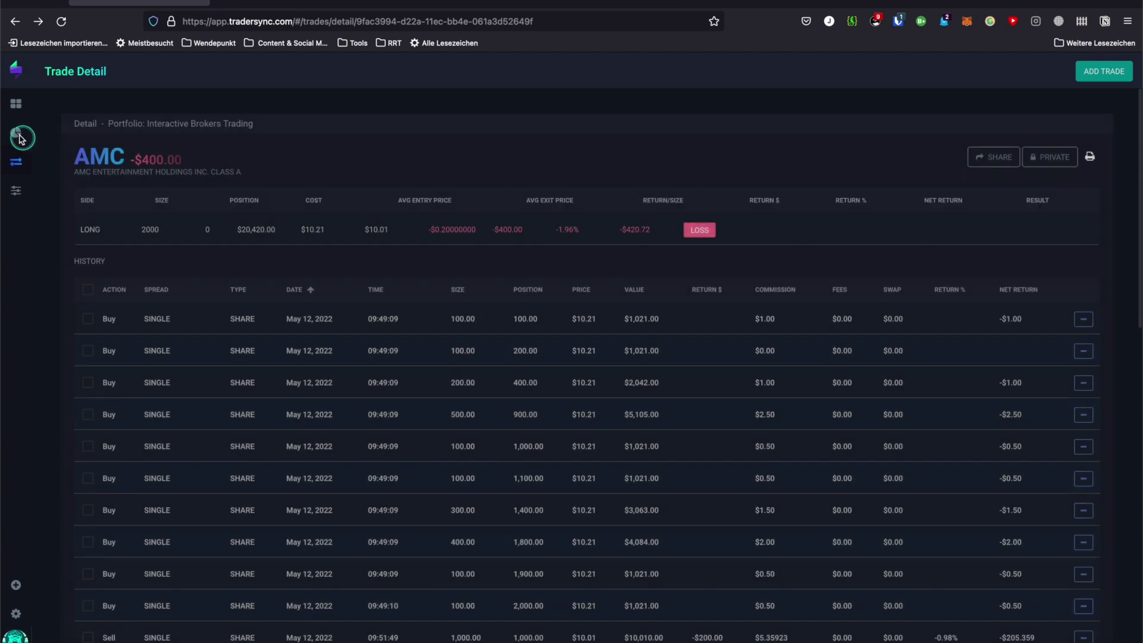
- Open the Overview report and remove the EMOTIONALES TRADING, LOSS and AMC filters
left_click(18, 132)
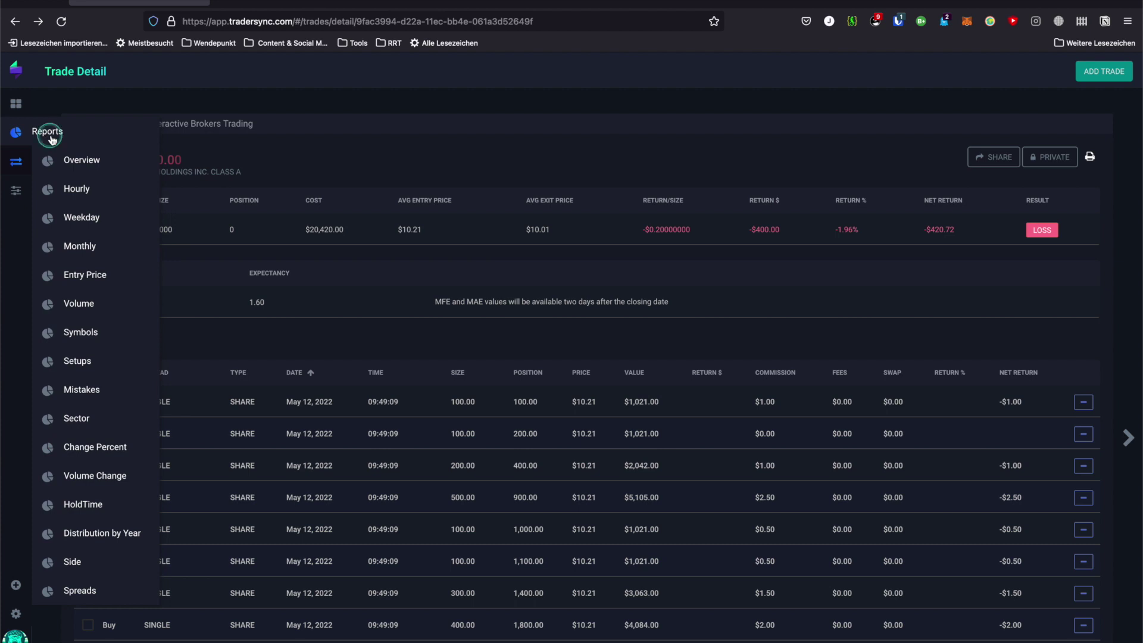
left_click(74, 162)
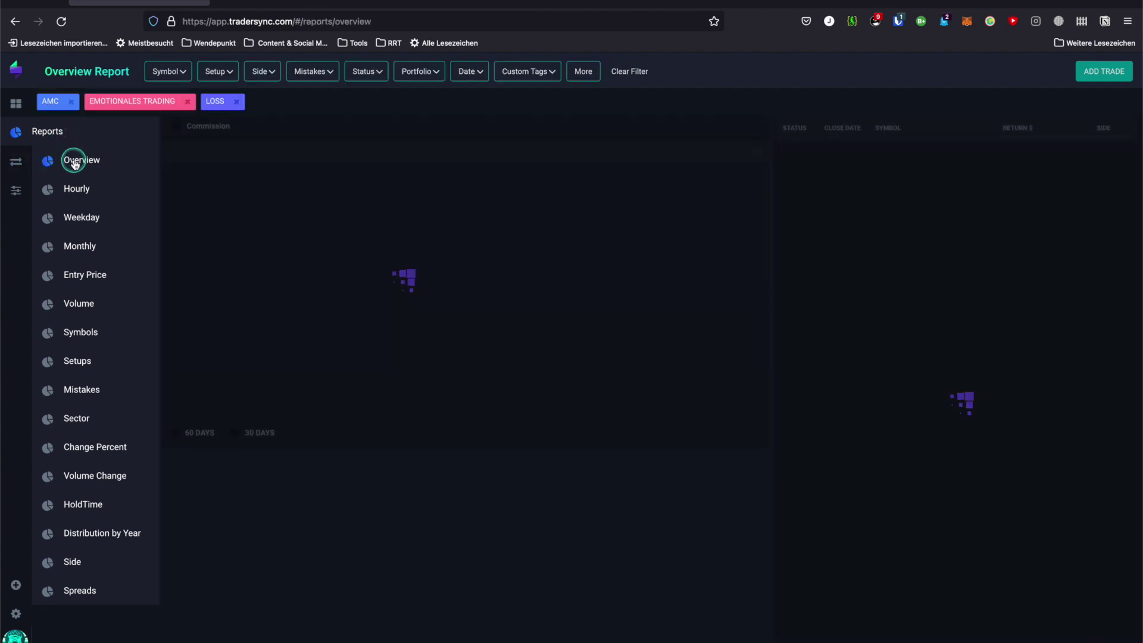
left_click(189, 102)
left_click(119, 102)
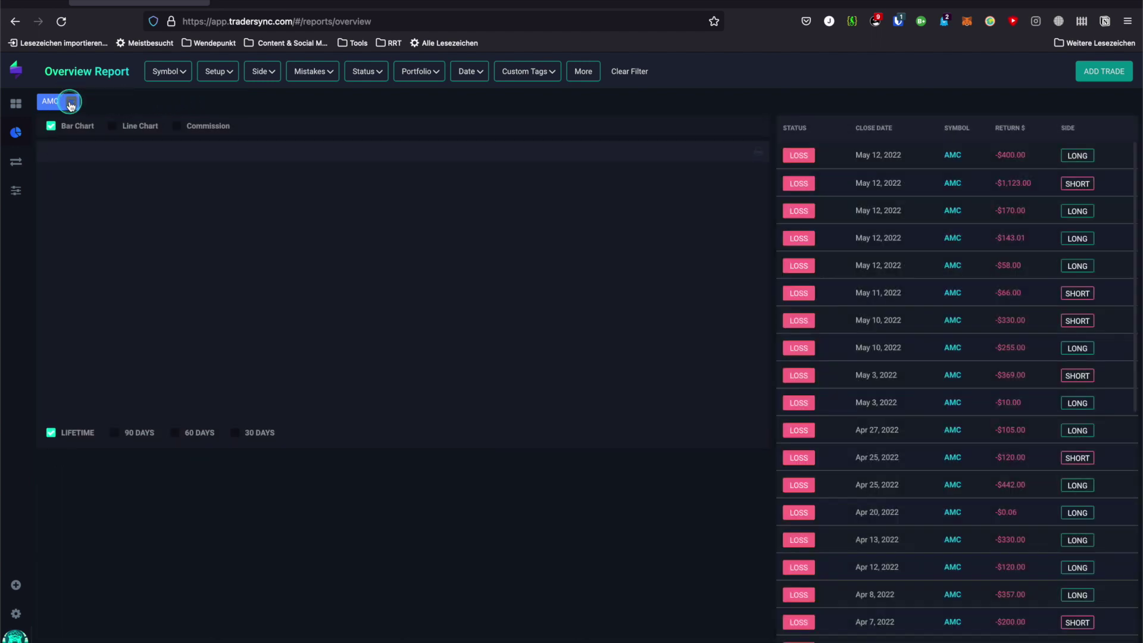
left_click(71, 105)
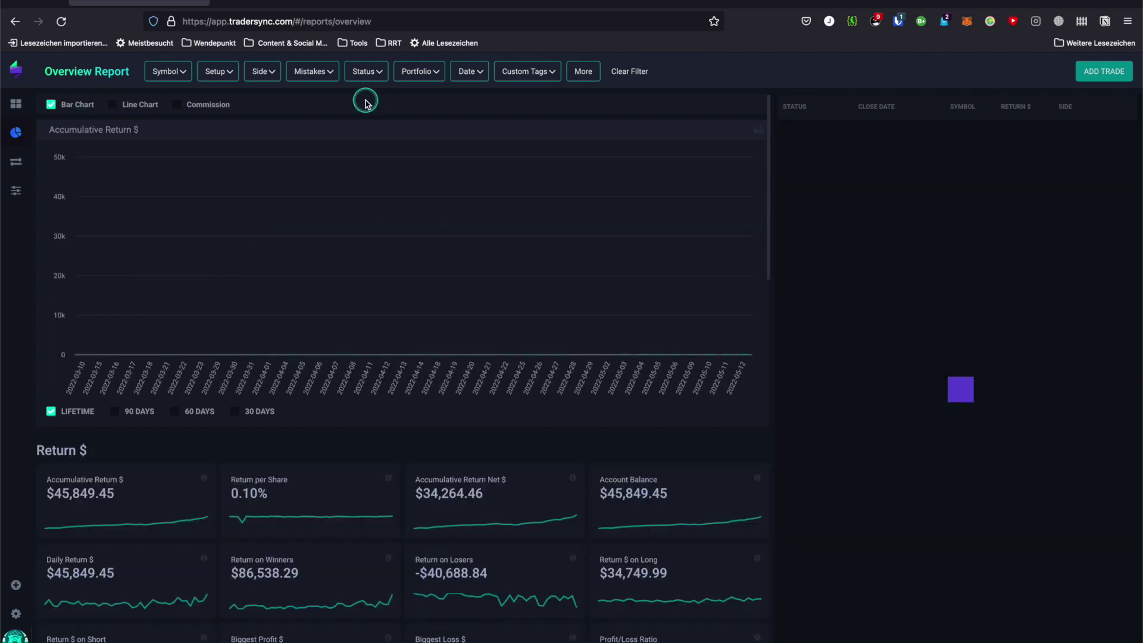
- Examine the Overview report's accumulative return chart and its return, trade count, trade size, hold time and commission statistics
scroll(640, 440, "down", 1)
scroll(647, 421, "down", 5)
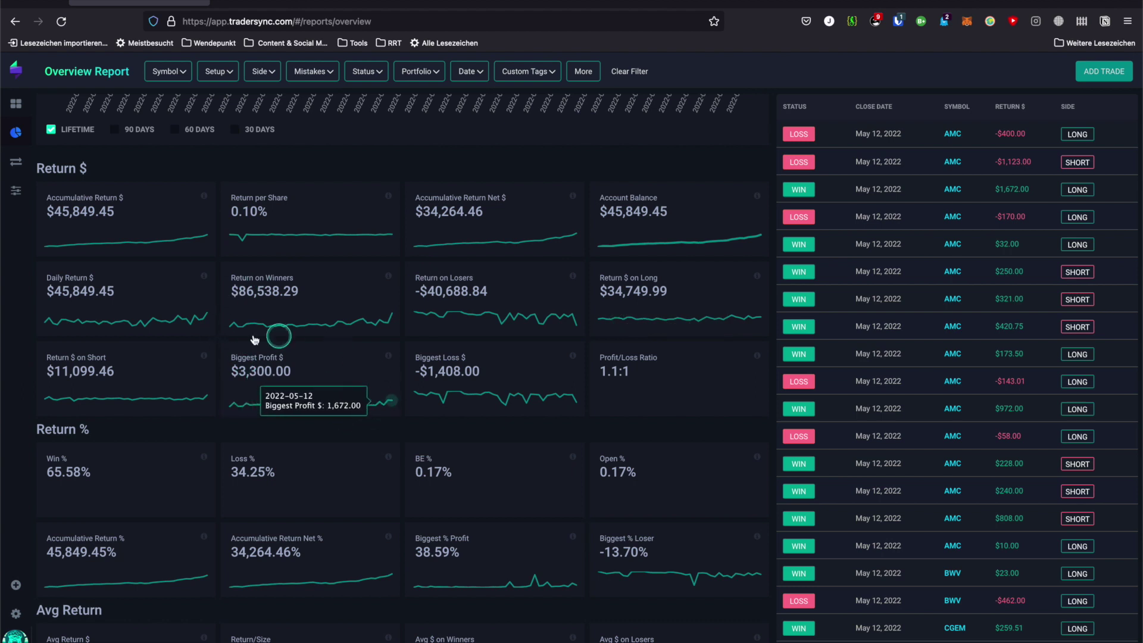
scroll(373, 411, "down", 6)
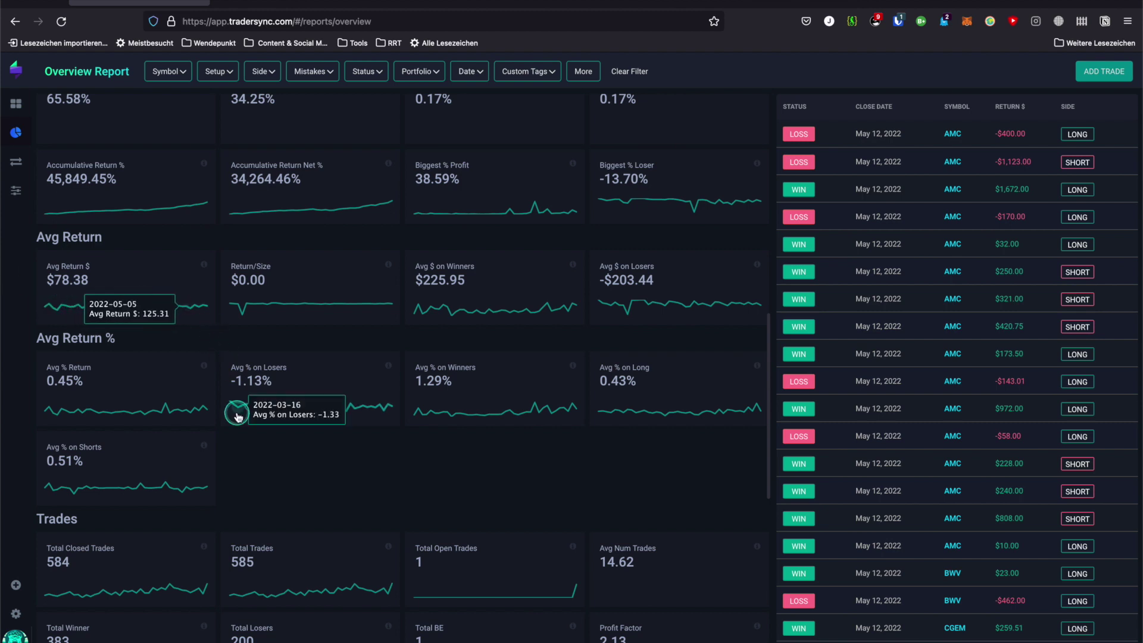
scroll(357, 476, "down", 3)
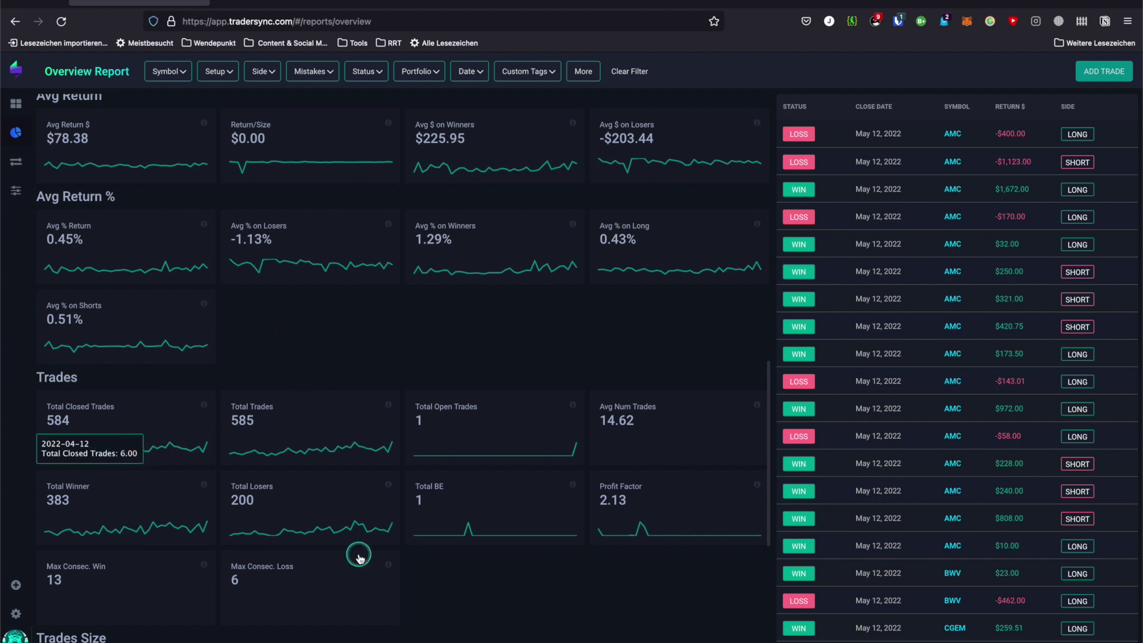
scroll(388, 408, "down", 5)
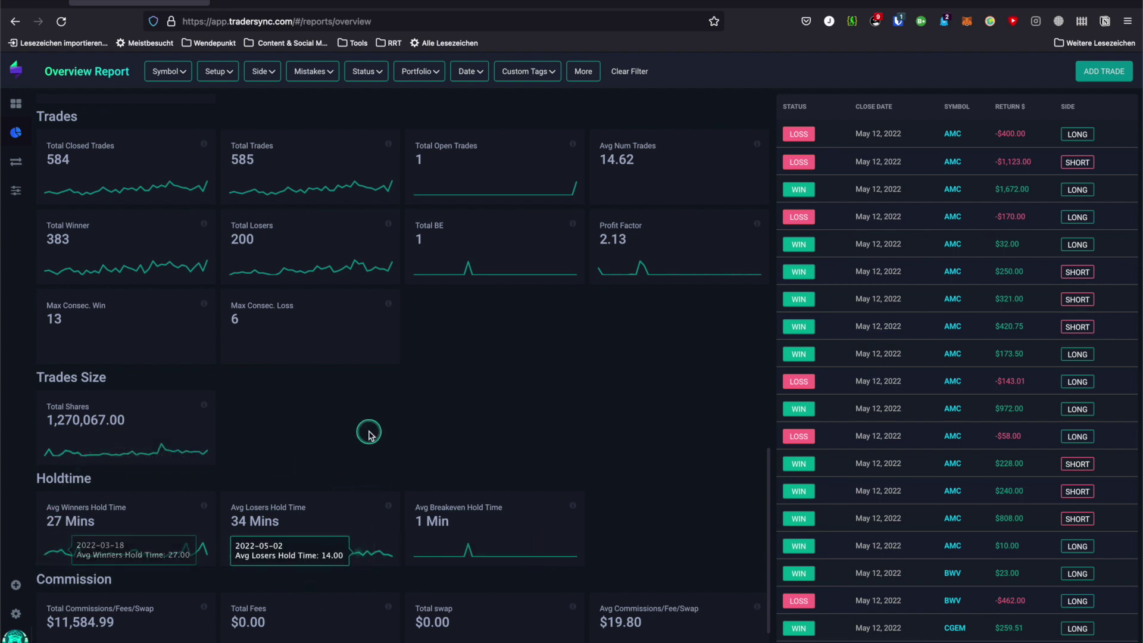
scroll(369, 434, "down", 1)
scroll(369, 434, "down", 1)
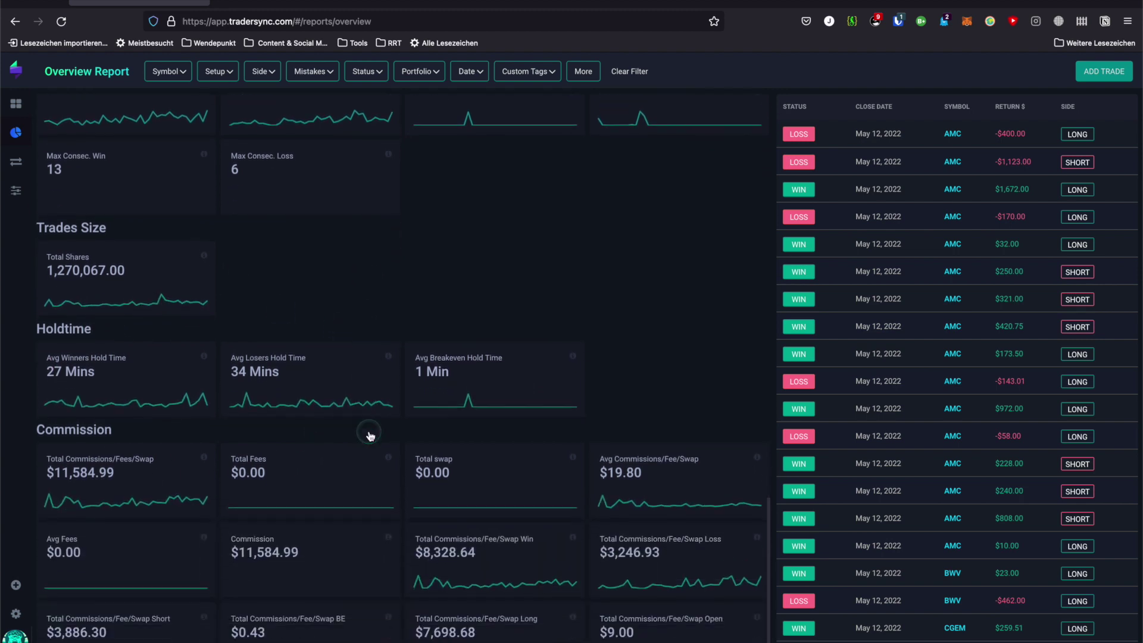
scroll(365, 330, "up", 15)
scroll(365, 329, "up", 5)
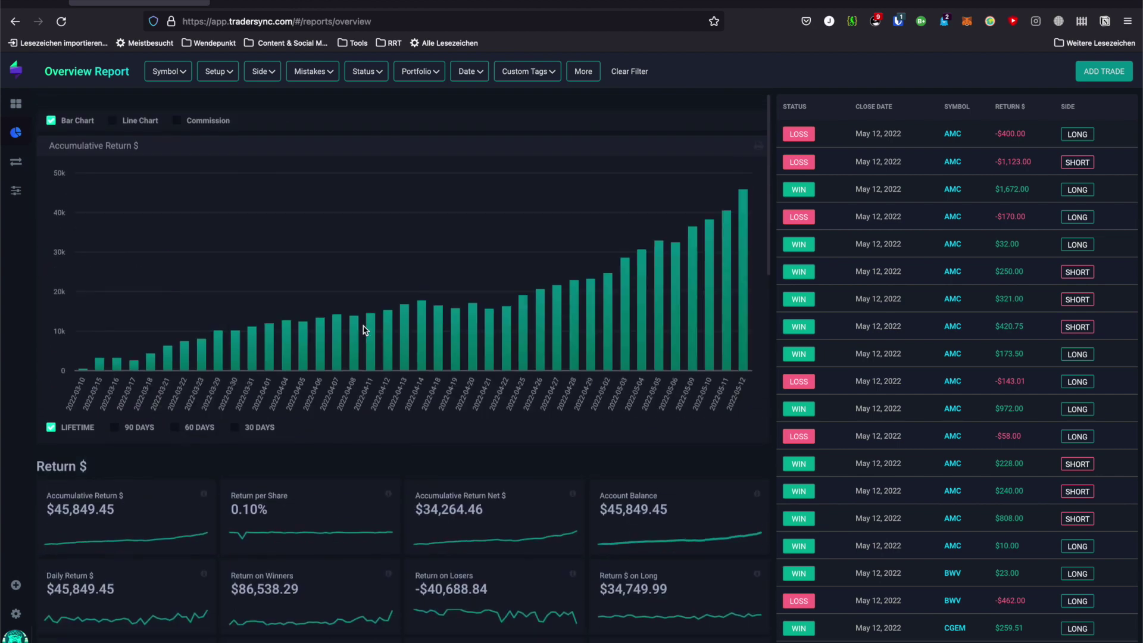
- Open the Hourly report and examine the profit and loss per hour in its chart and table
left_click(18, 130)
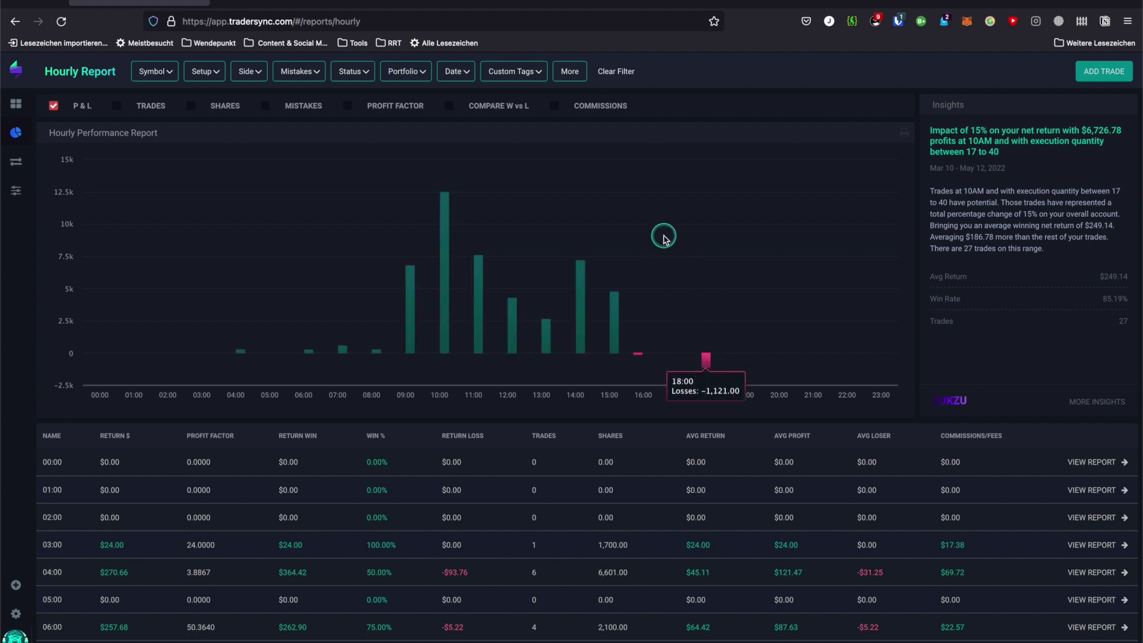
scroll(664, 237, "down", 1)
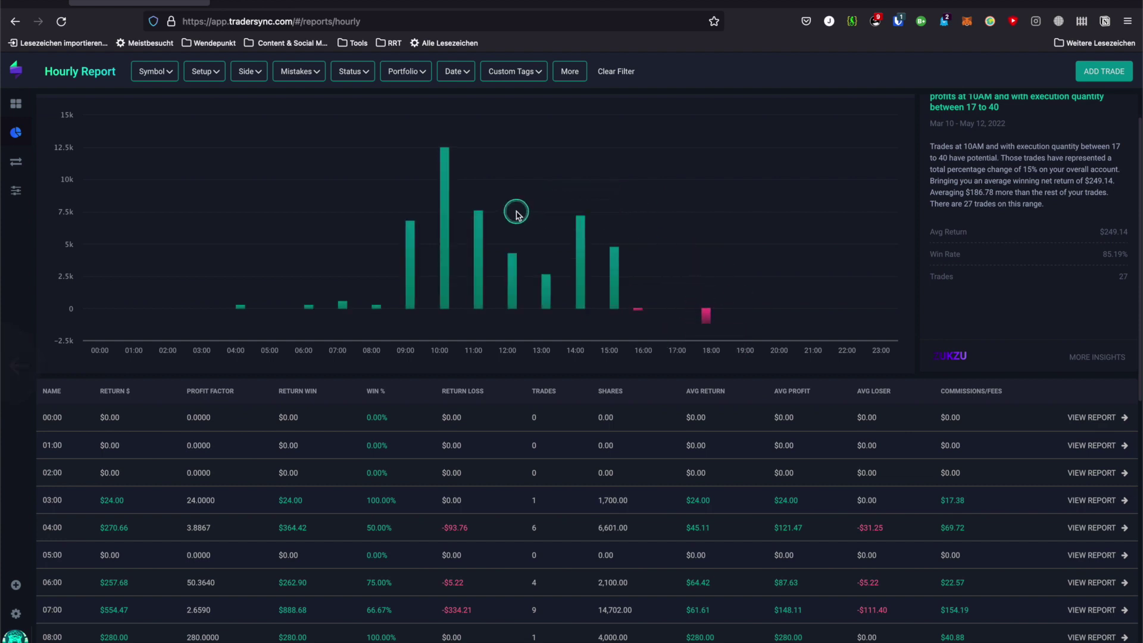
scroll(516, 214, "down", 1)
scroll(539, 232, "up", 2)
- Examine the profits per weekday in the Weekday report and per price range in the Entry Price report
mouse_move(11, 141)
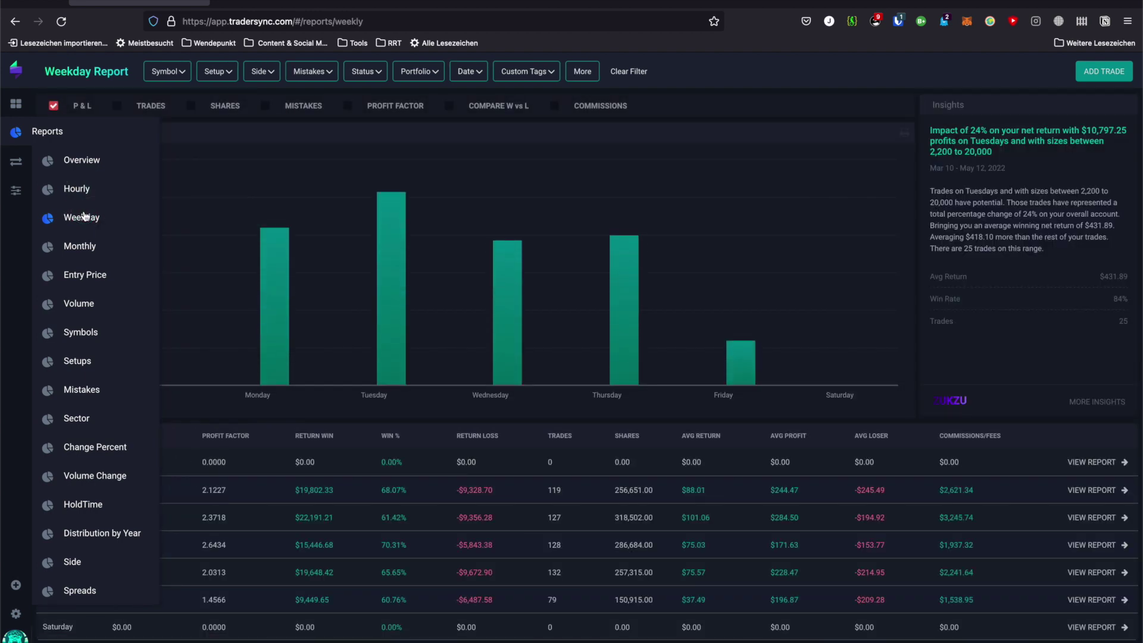
left_click(661, 239)
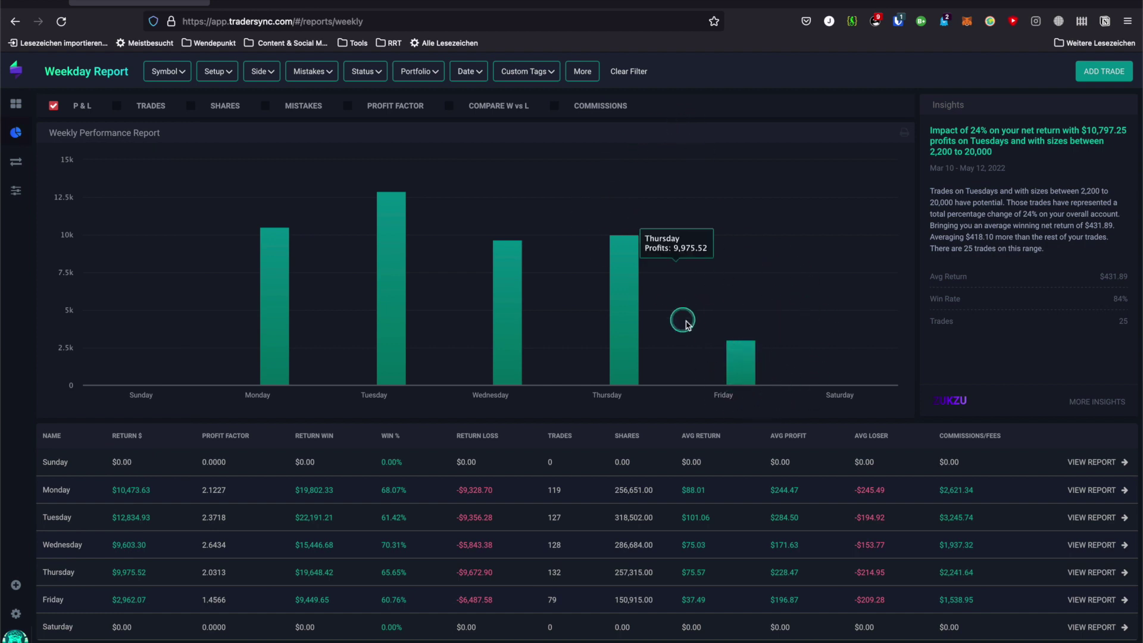
left_click(26, 132)
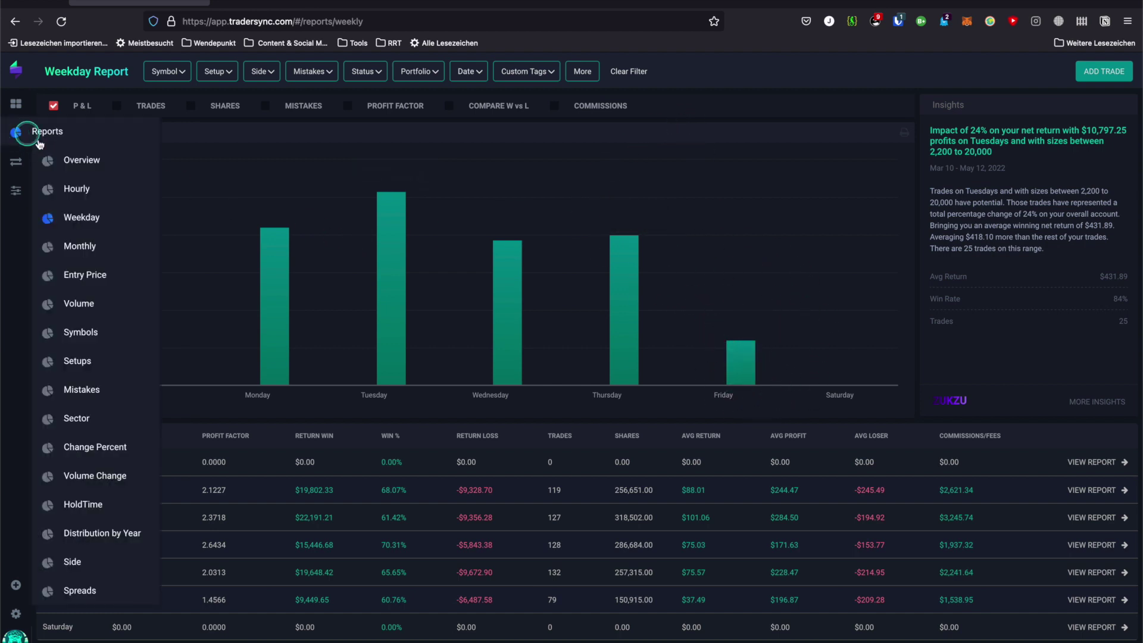
left_click(89, 278)
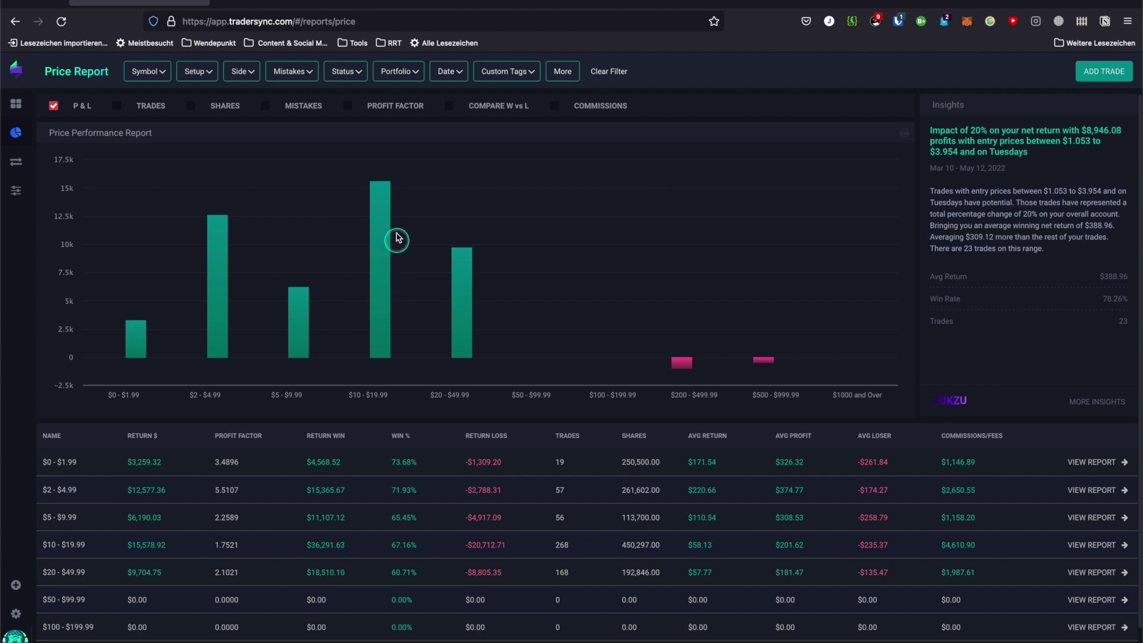
mouse_move(381, 277)
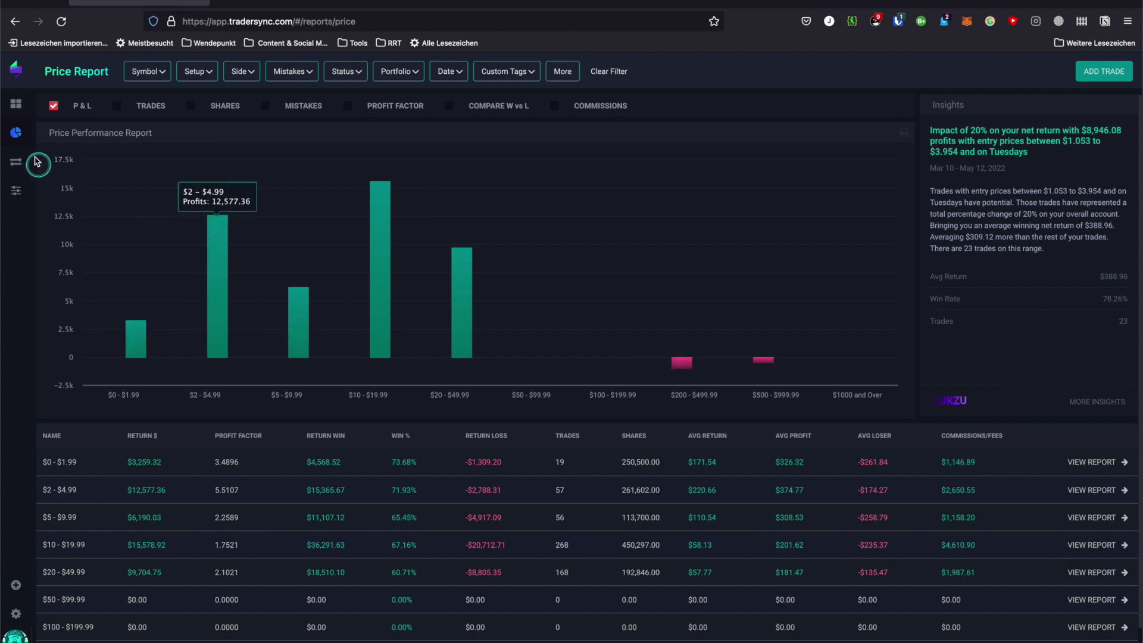
- Open the Symbols report and examine the profits of individual symbols such as AMC, BTTX and MULN in the chart
mouse_move(17, 132)
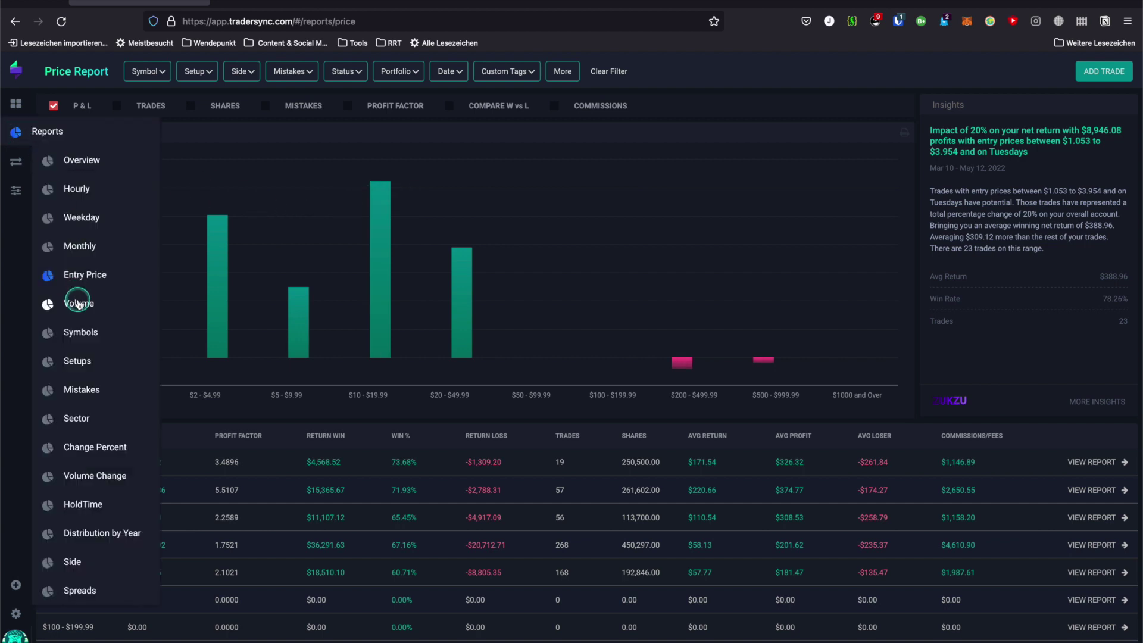
left_click(81, 330)
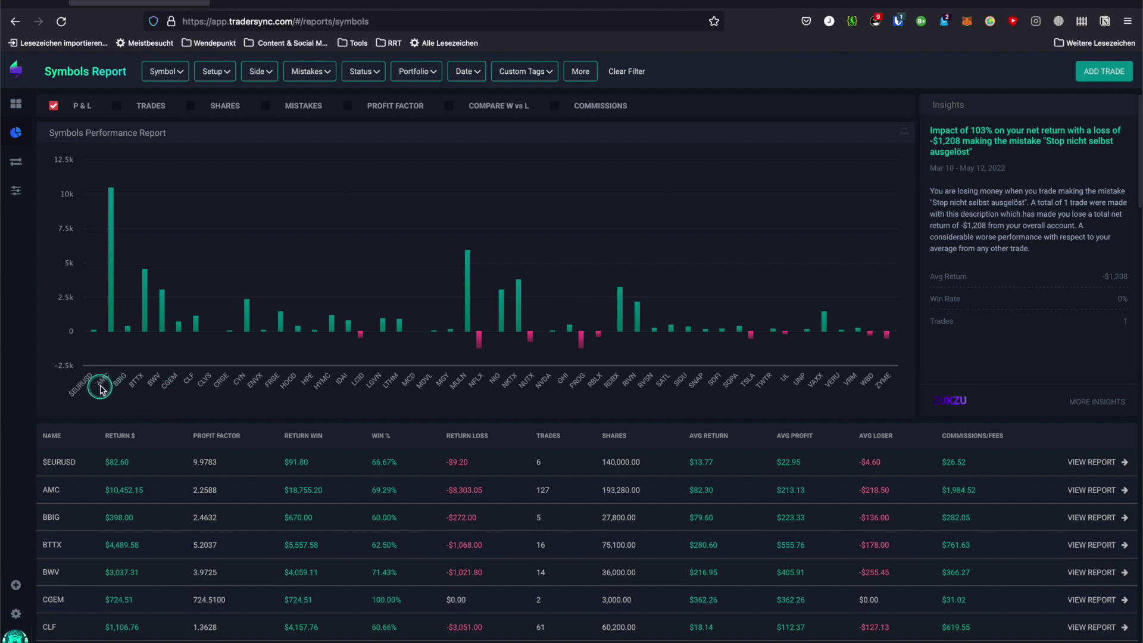
mouse_move(111, 313)
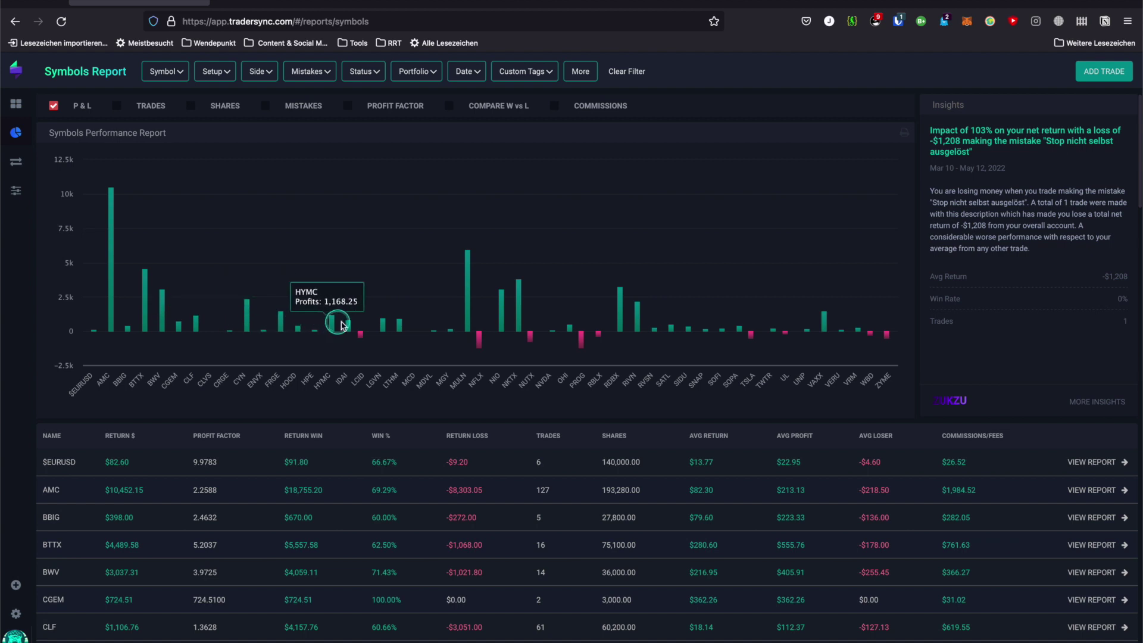
mouse_move(148, 306)
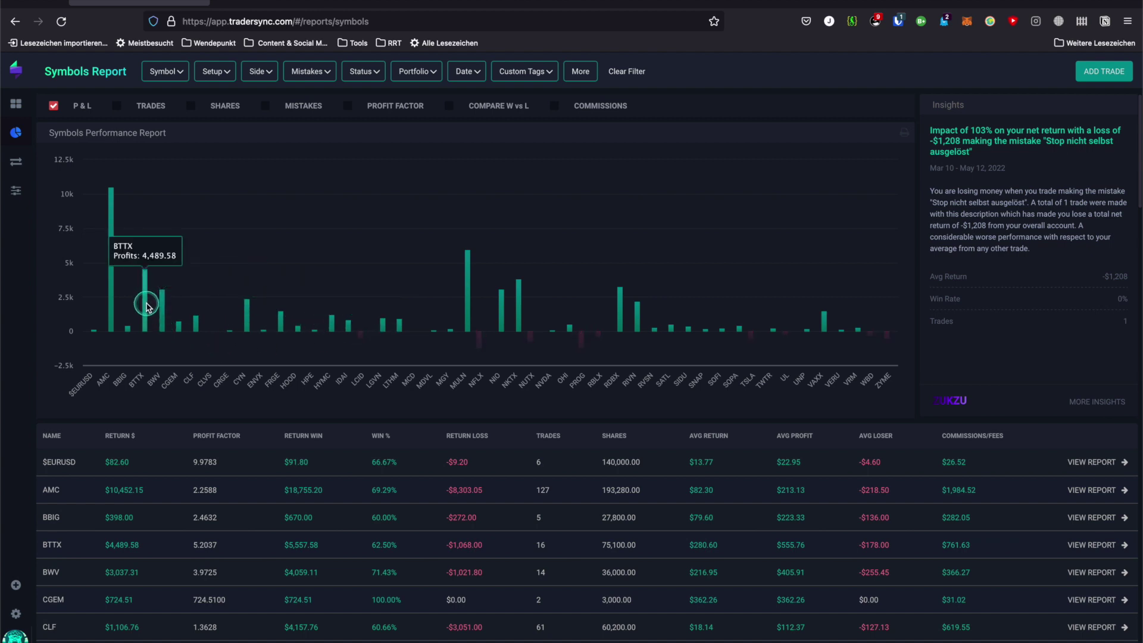
mouse_move(468, 302)
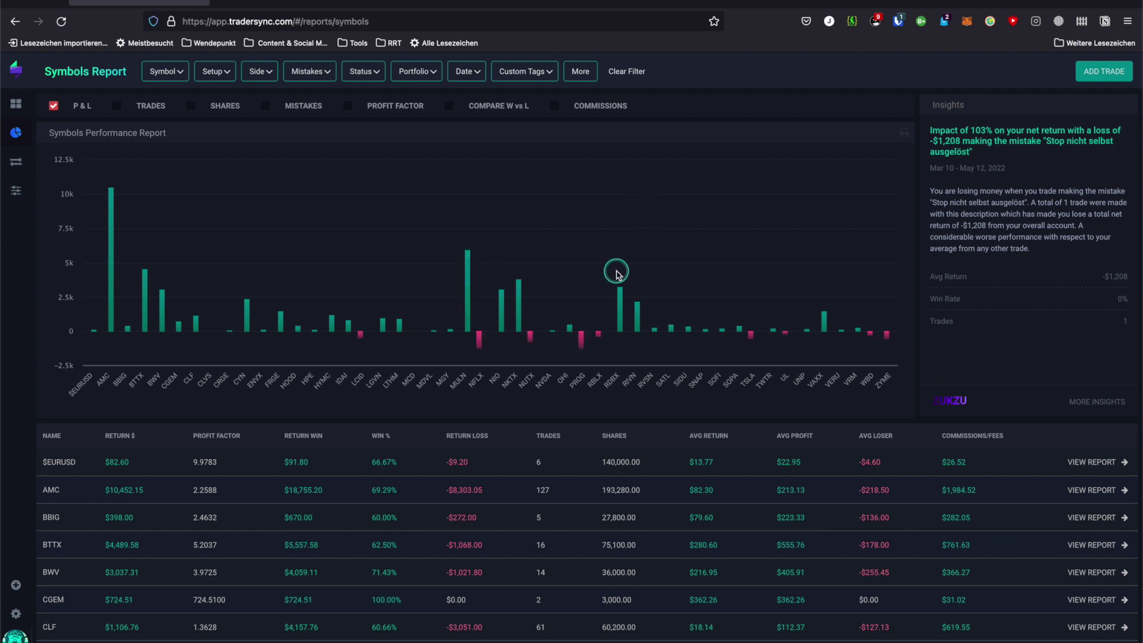
mouse_move(469, 257)
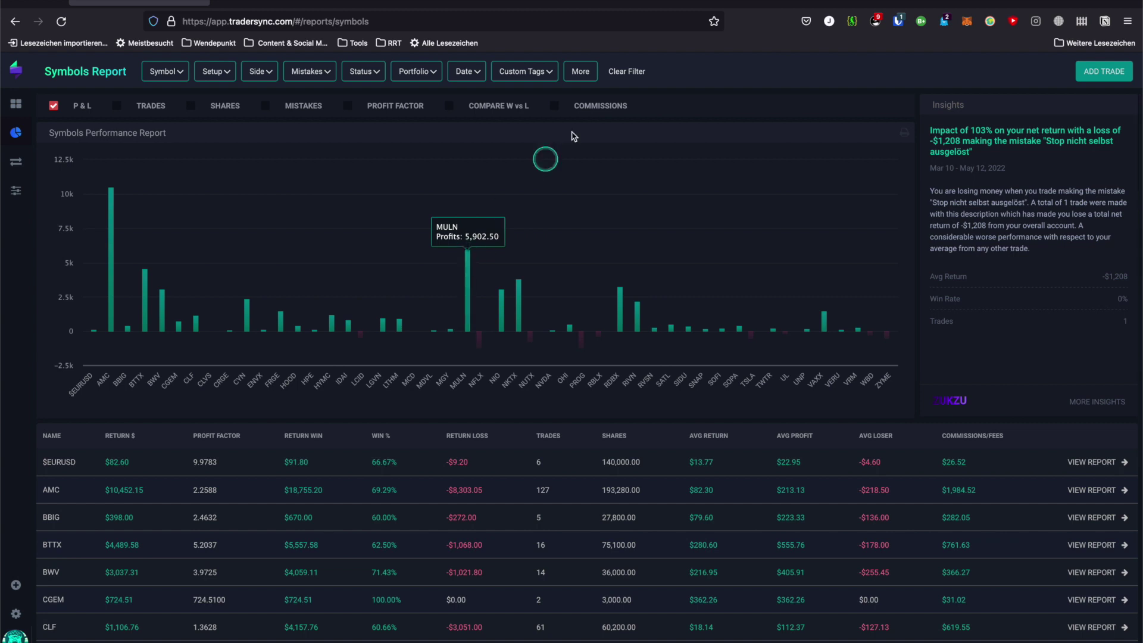
- Include commissions in the Symbols report and examine the profits and losses of individual symbols such as RIVN and PROG
left_click(557, 107)
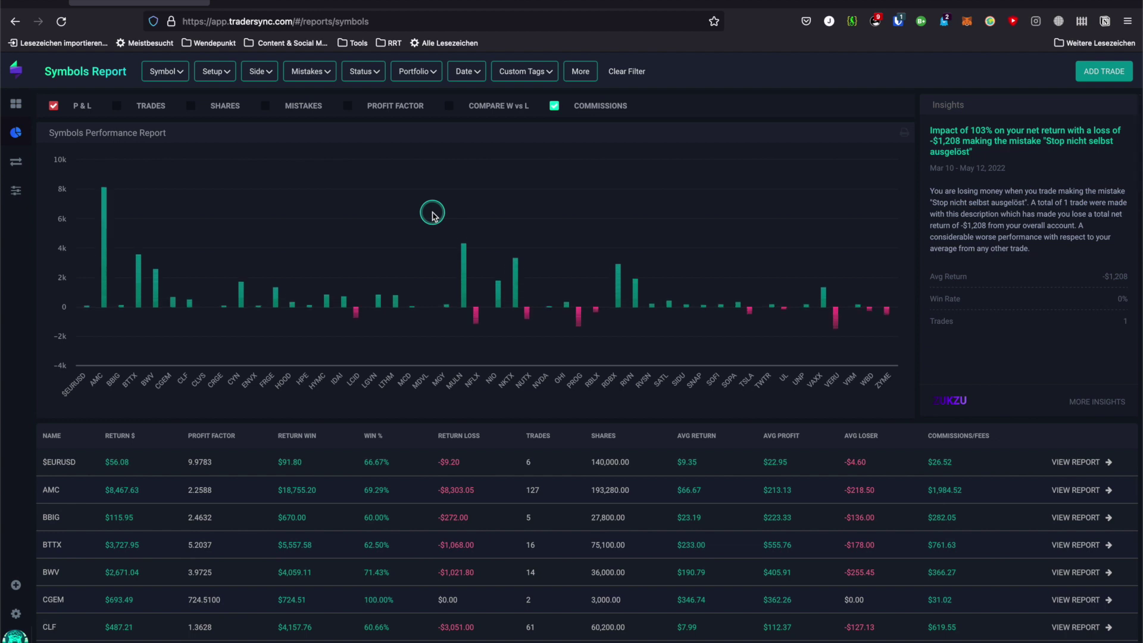
mouse_move(100, 228)
mouse_move(460, 257)
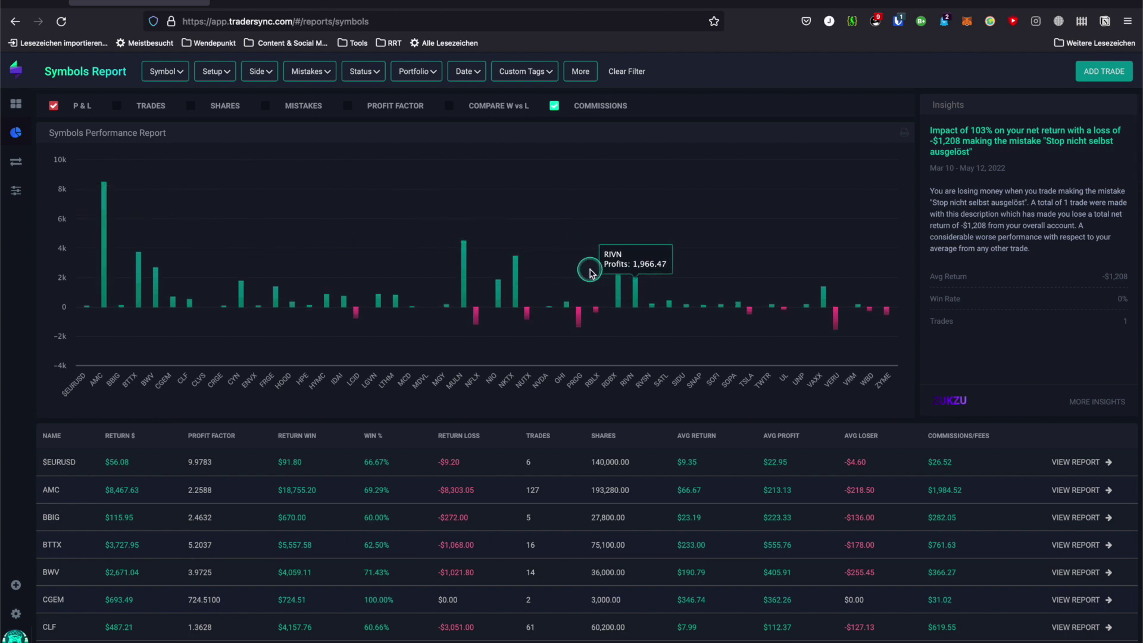
mouse_move(835, 322)
mouse_move(576, 322)
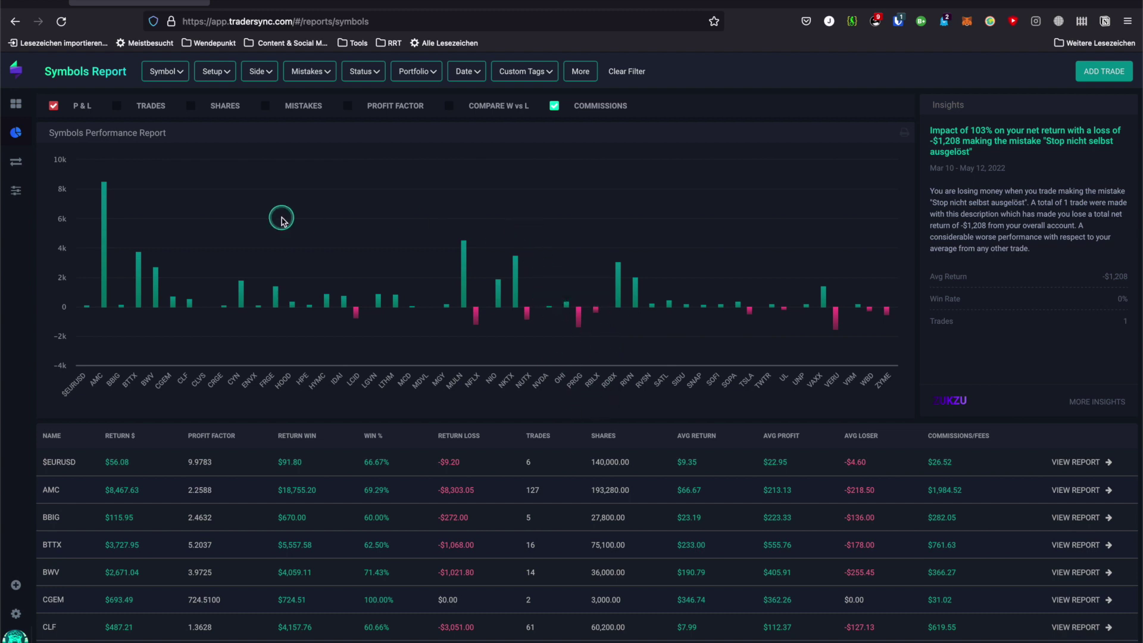
scroll(281, 219, "left", 3)
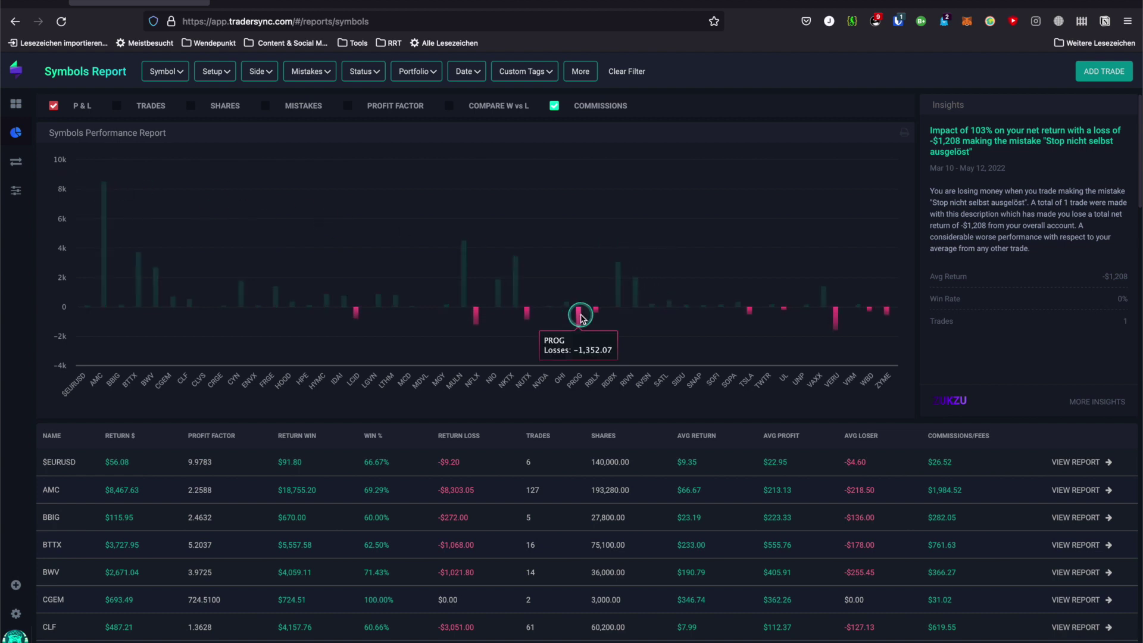
- View the Sector report, and examine the profits and losses per holding duration in the HoldTime report's chart
mouse_move(16, 132)
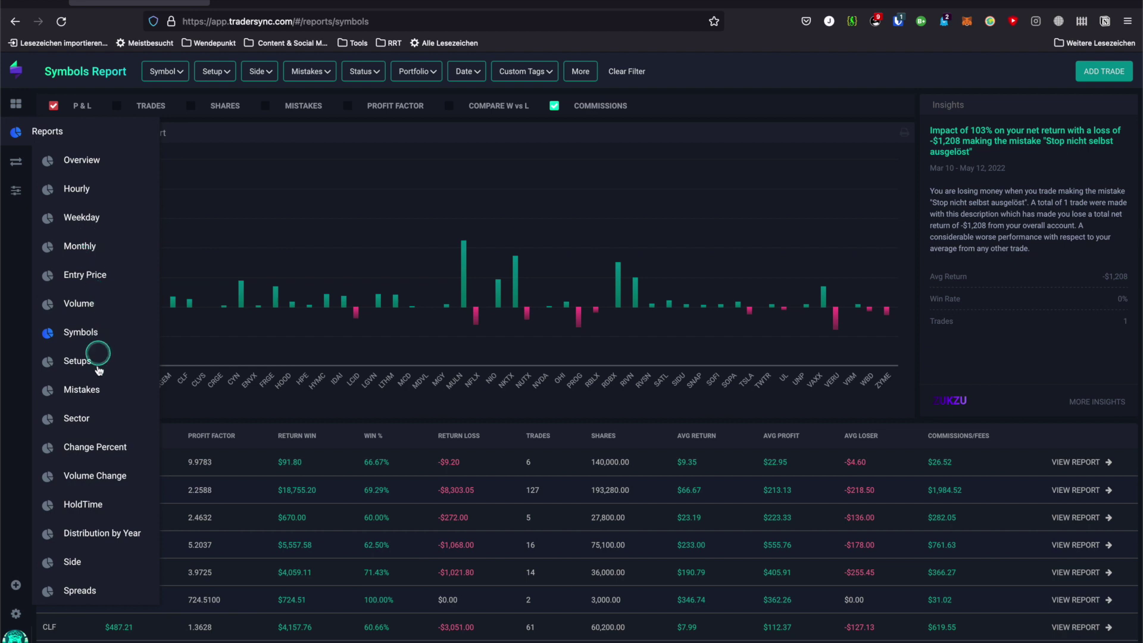
left_click(93, 416)
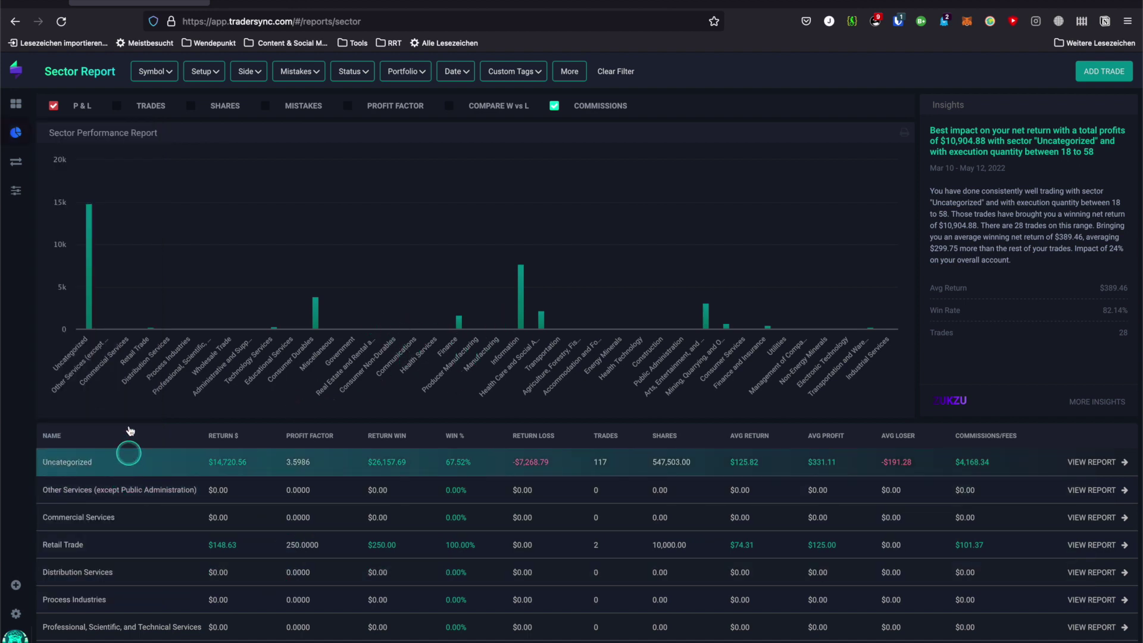
mouse_move(16, 132)
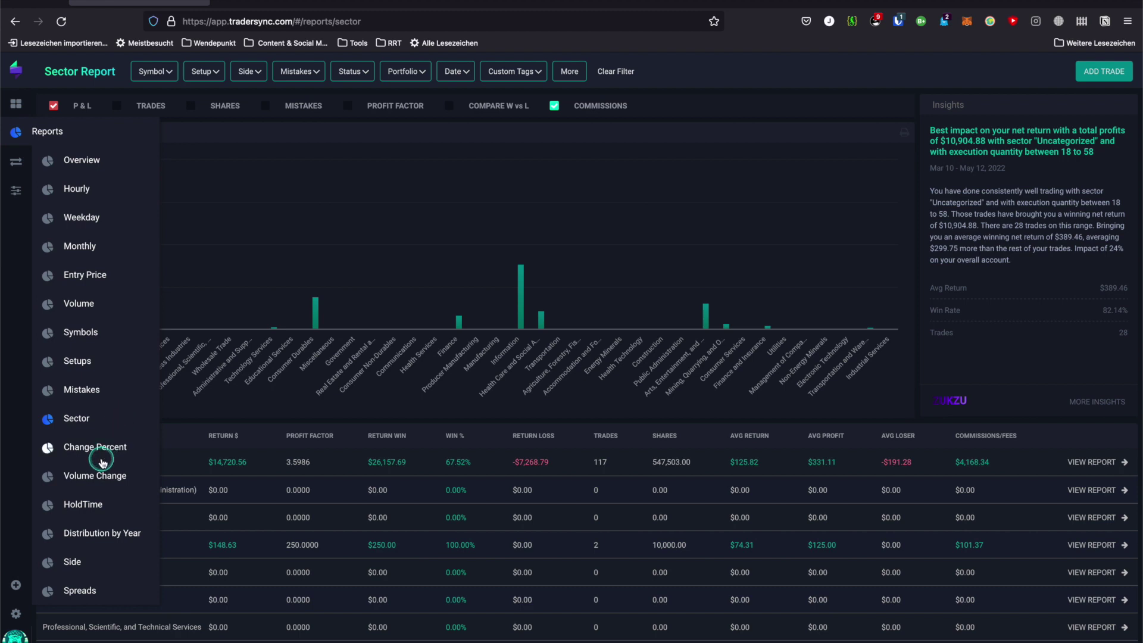
left_click(91, 503)
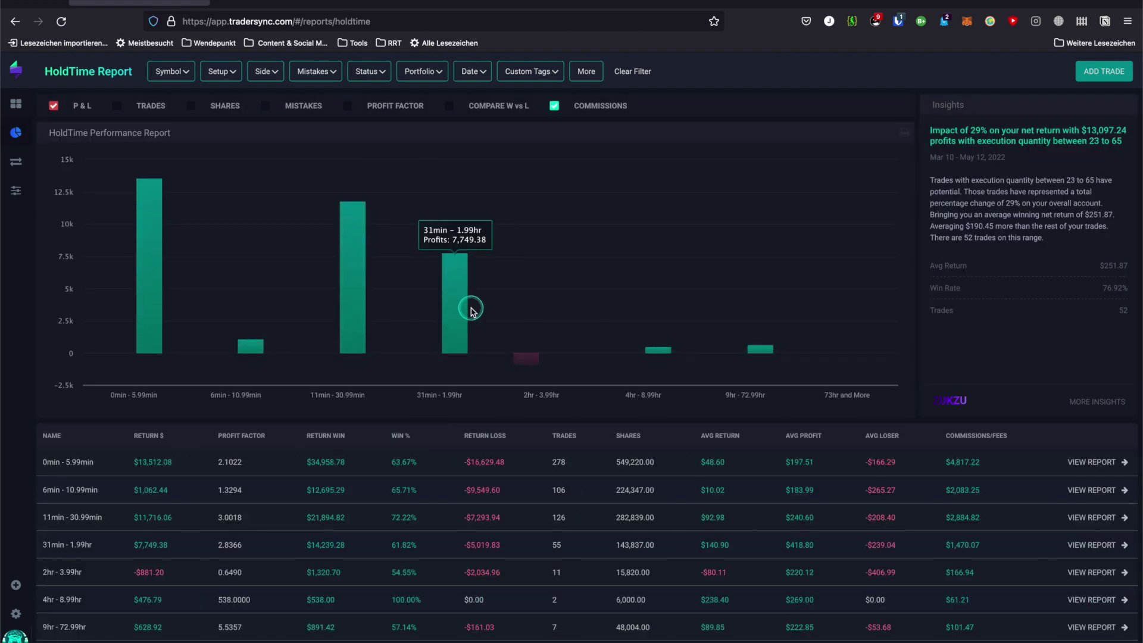
scroll(320, 424, "down", 1)
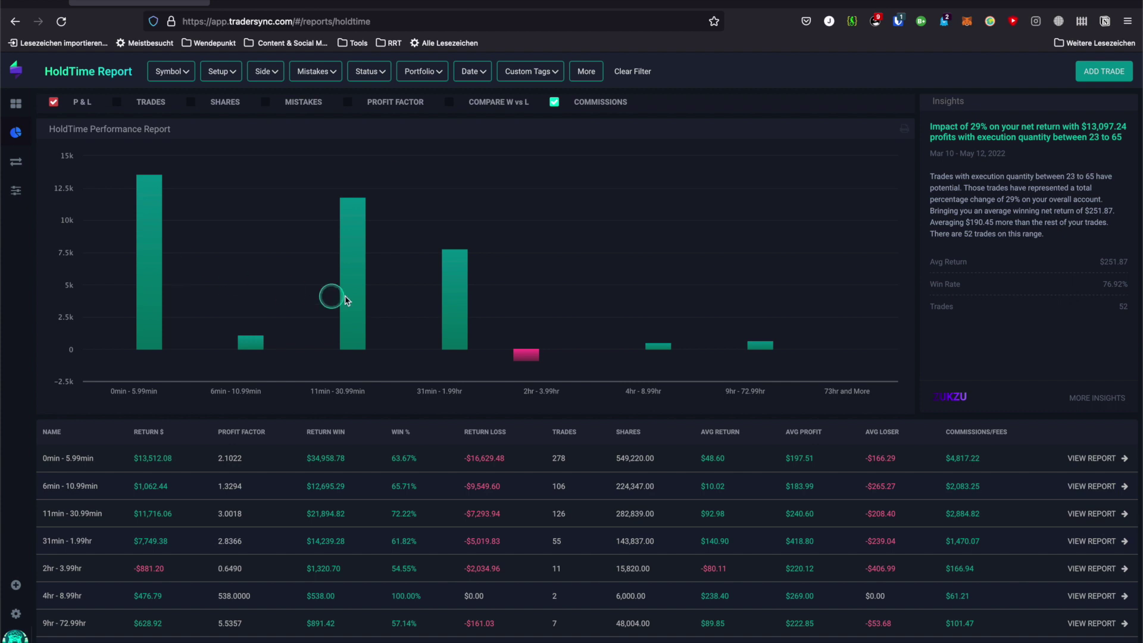
mouse_move(351, 299)
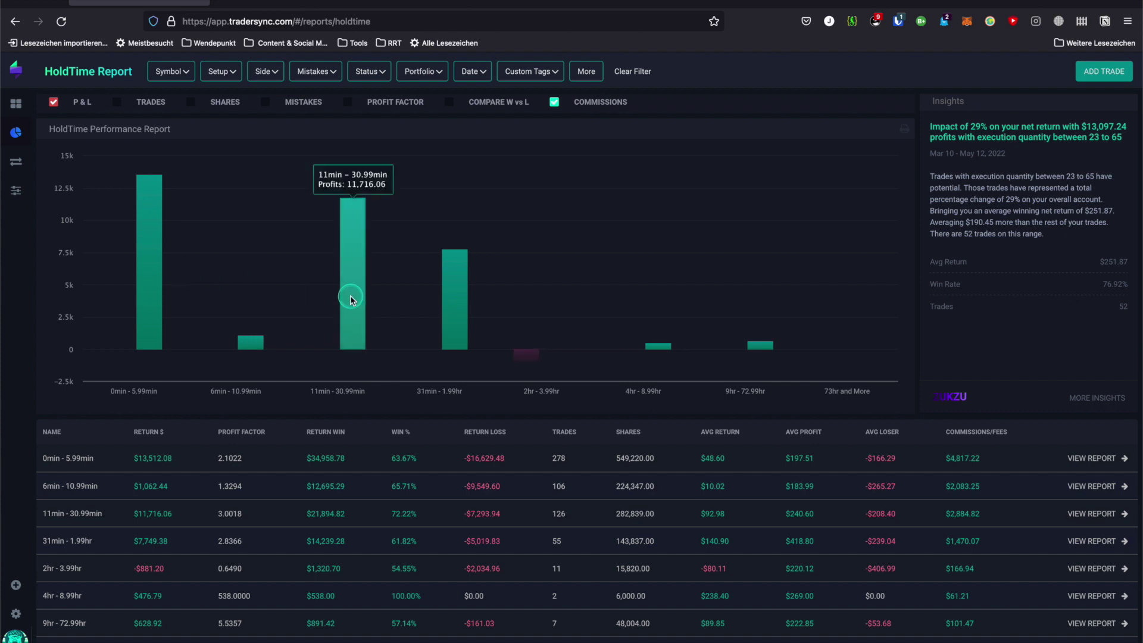
mouse_move(523, 355)
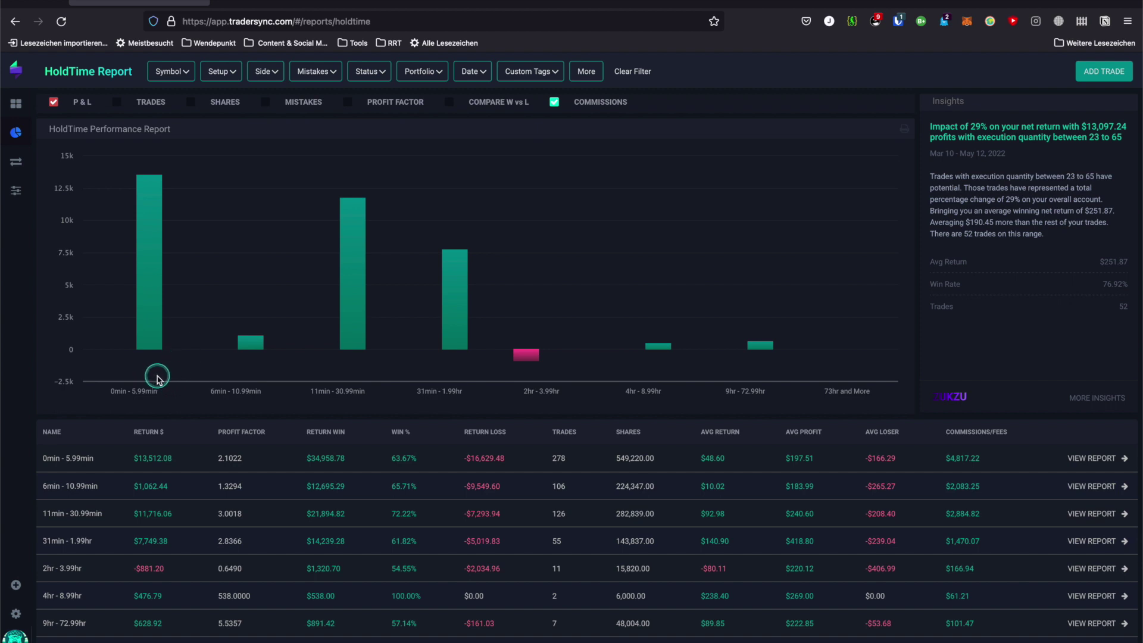
mouse_move(149, 217)
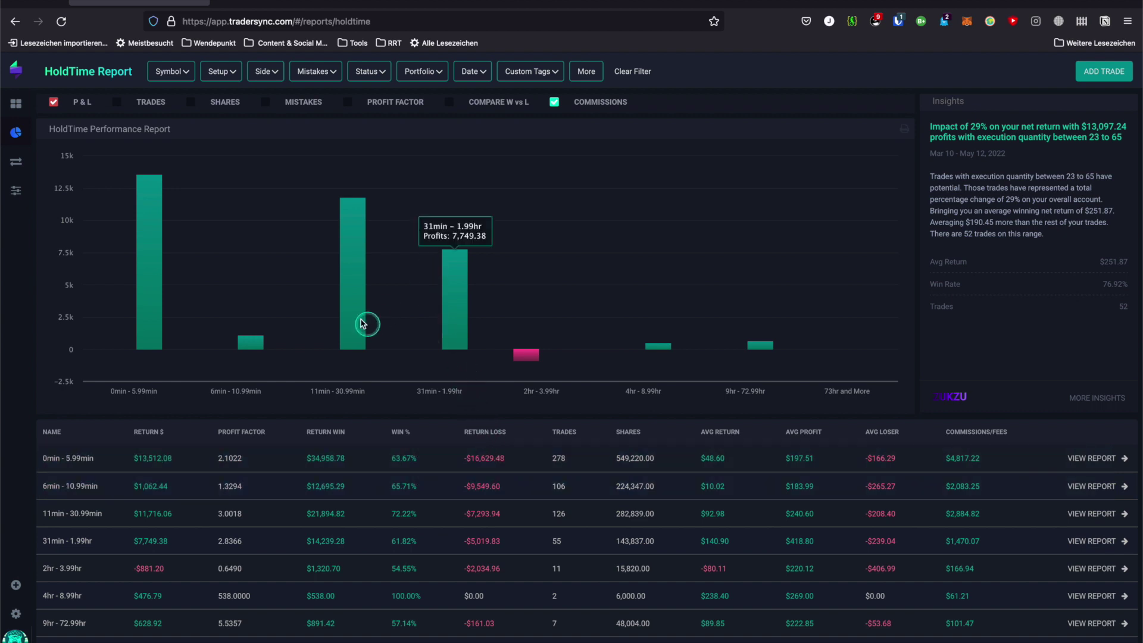
mouse_move(343, 260)
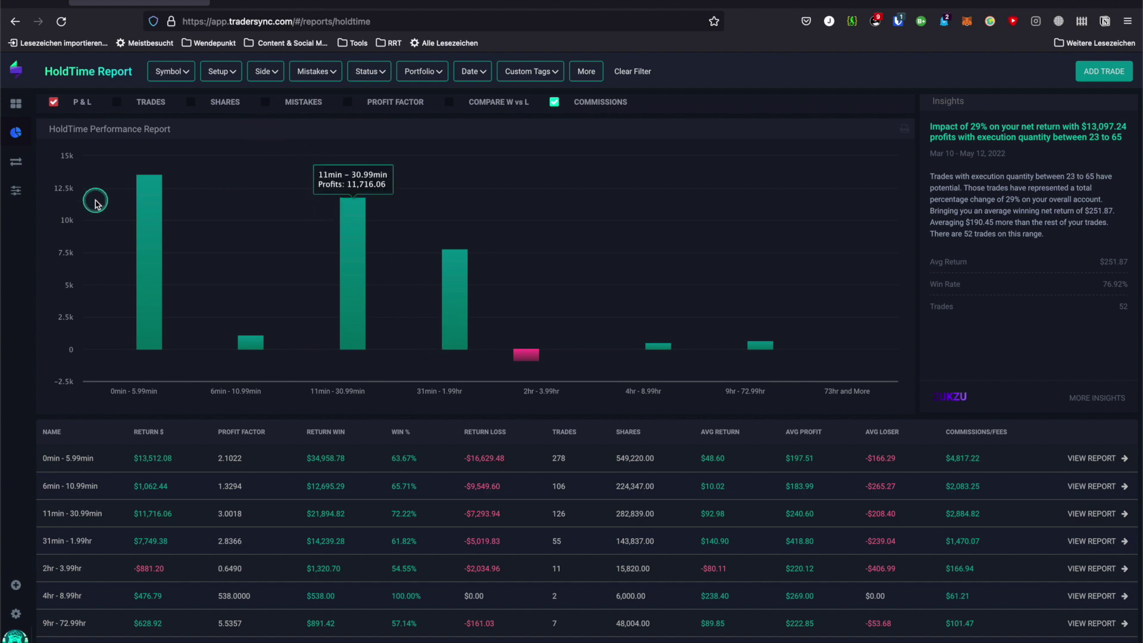
- Open the performance Calendar and examine the daily results, trade counts and tags for May and April 2022
mouse_move(21, 143)
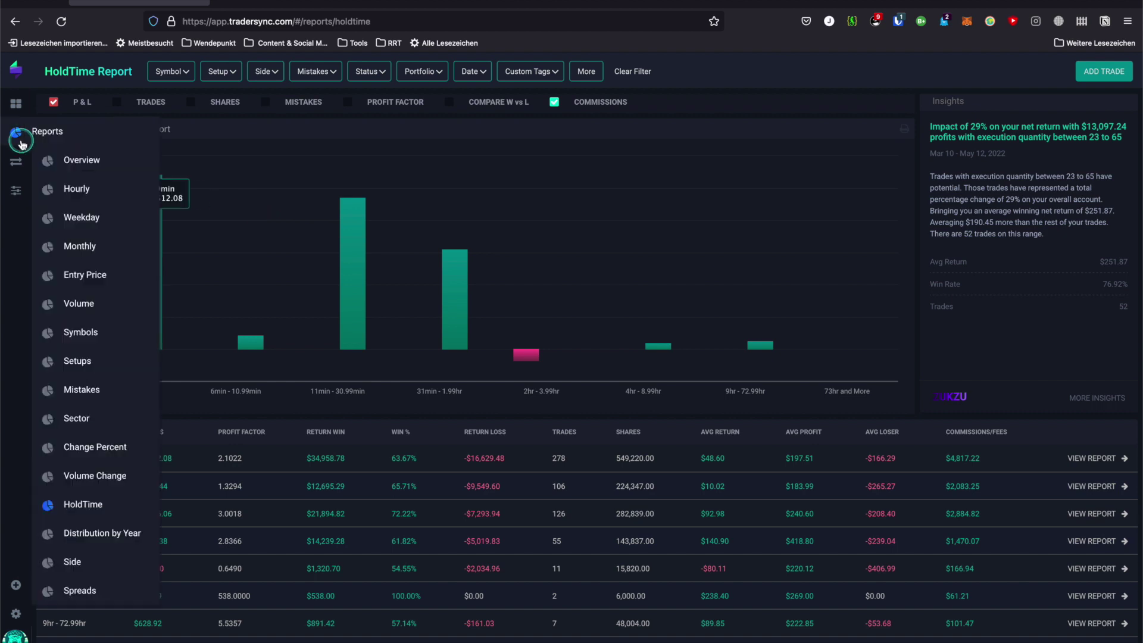
mouse_move(15, 178)
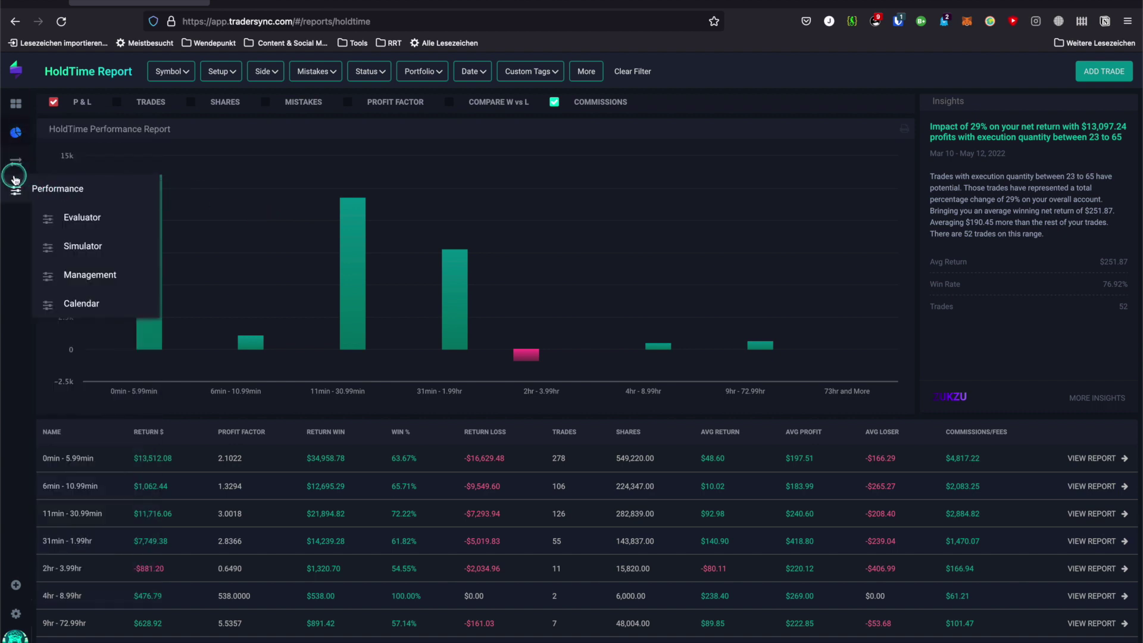
left_click(86, 306)
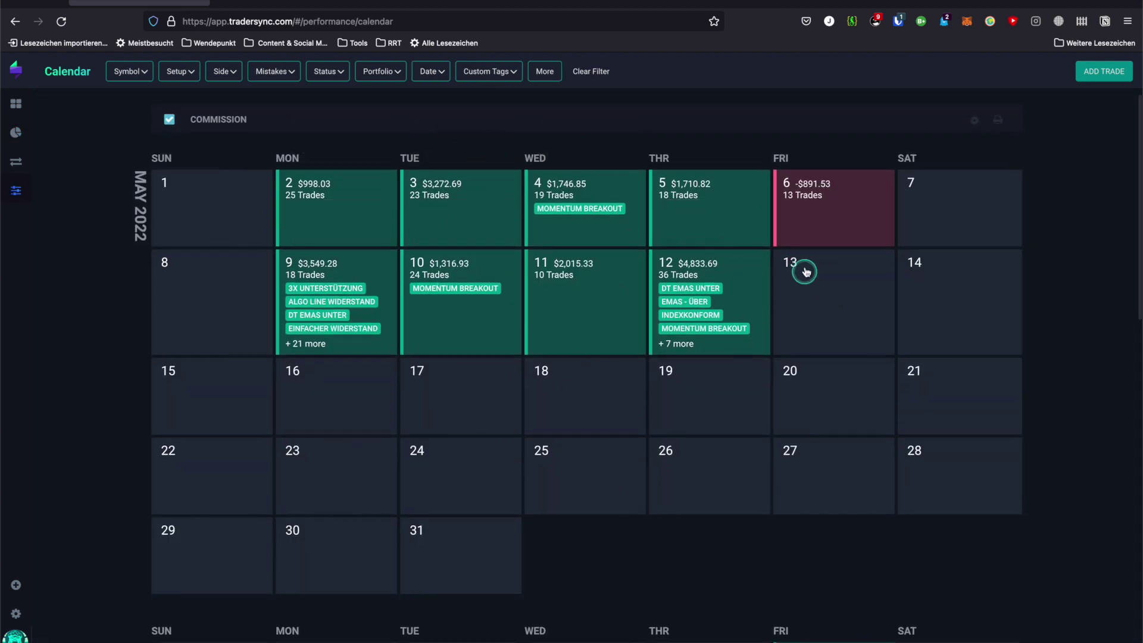
scroll(873, 477, "down", 1)
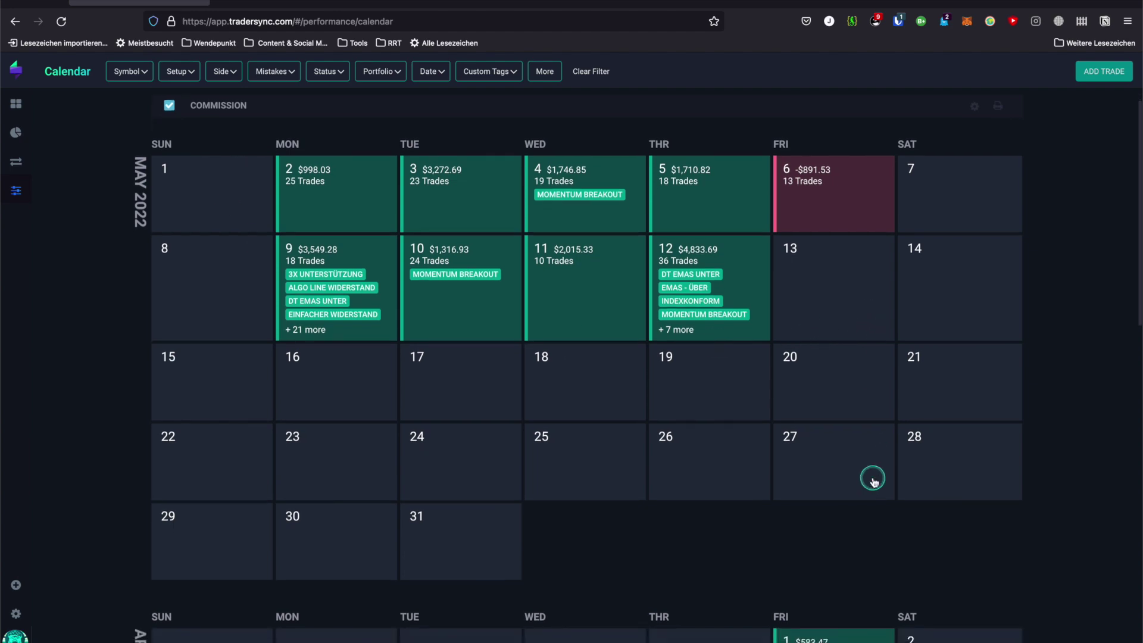
scroll(826, 381, "down", 3)
scroll(825, 381, "down", 10)
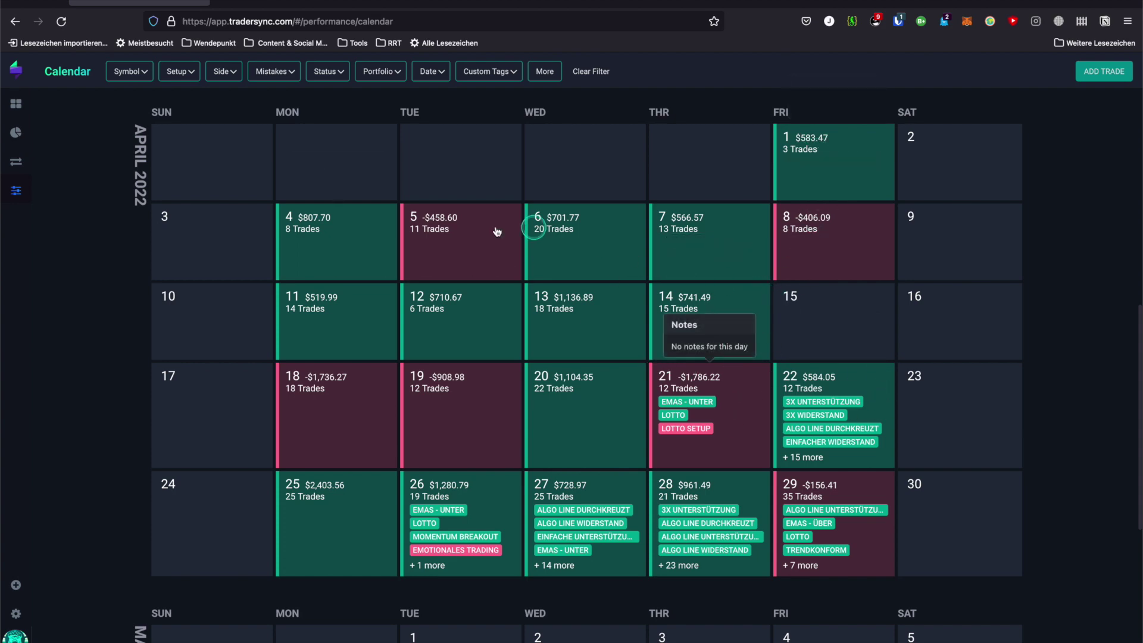
scroll(752, 342, "down", 1)
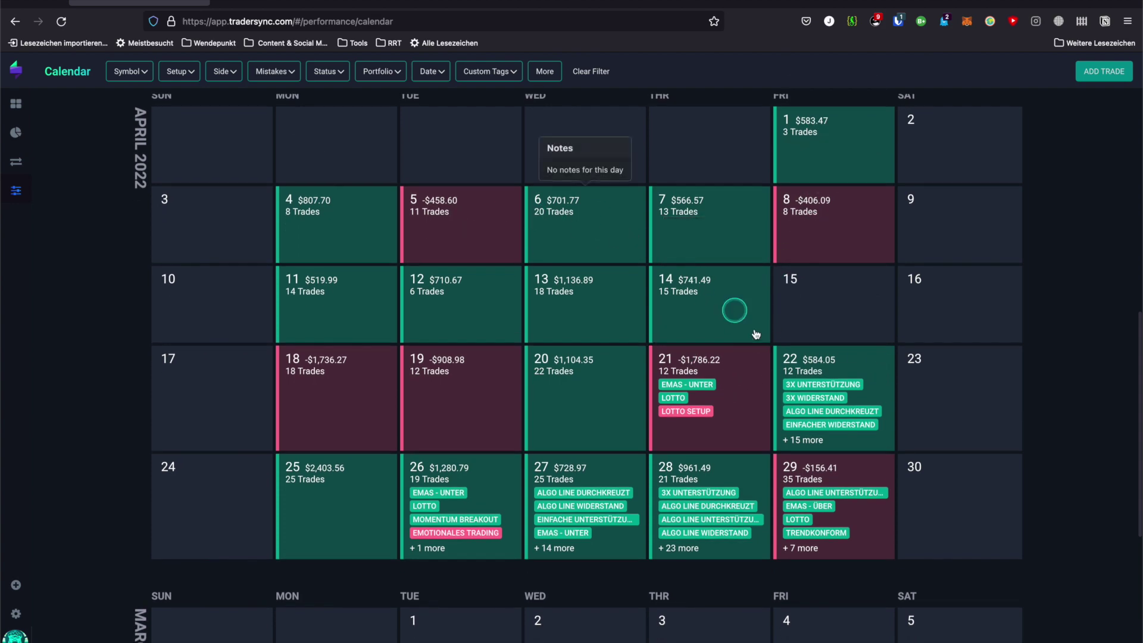
- Read the calendar's day notes for April 29, 28 and 27, and view the daily results for March 2022
mouse_move(829, 510)
scroll(837, 510, "down", 3)
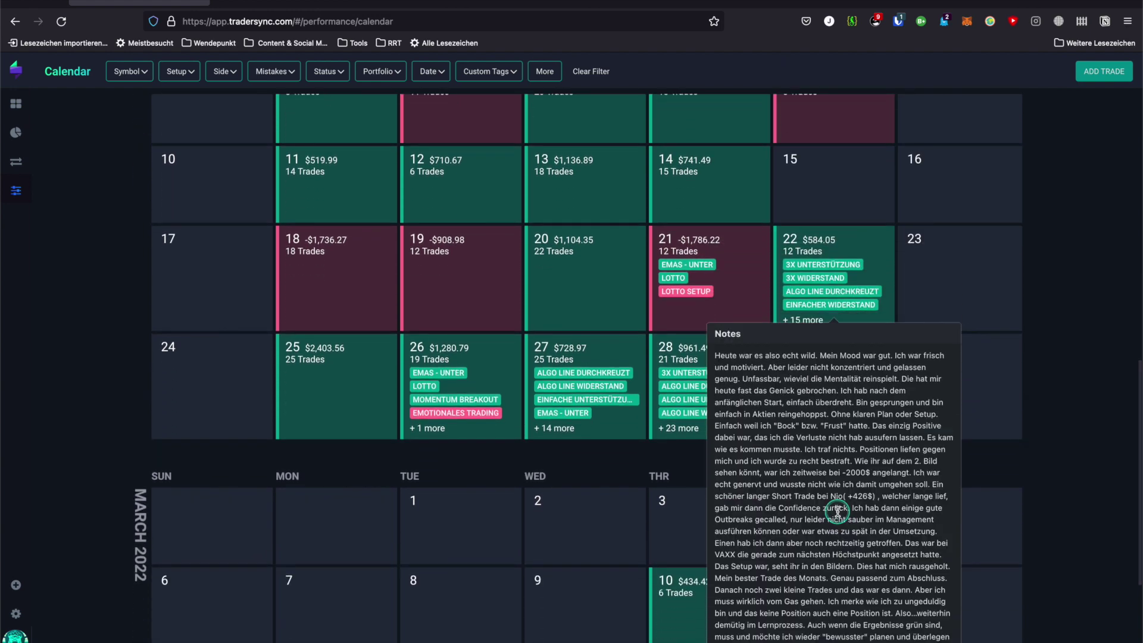
mouse_move(656, 377)
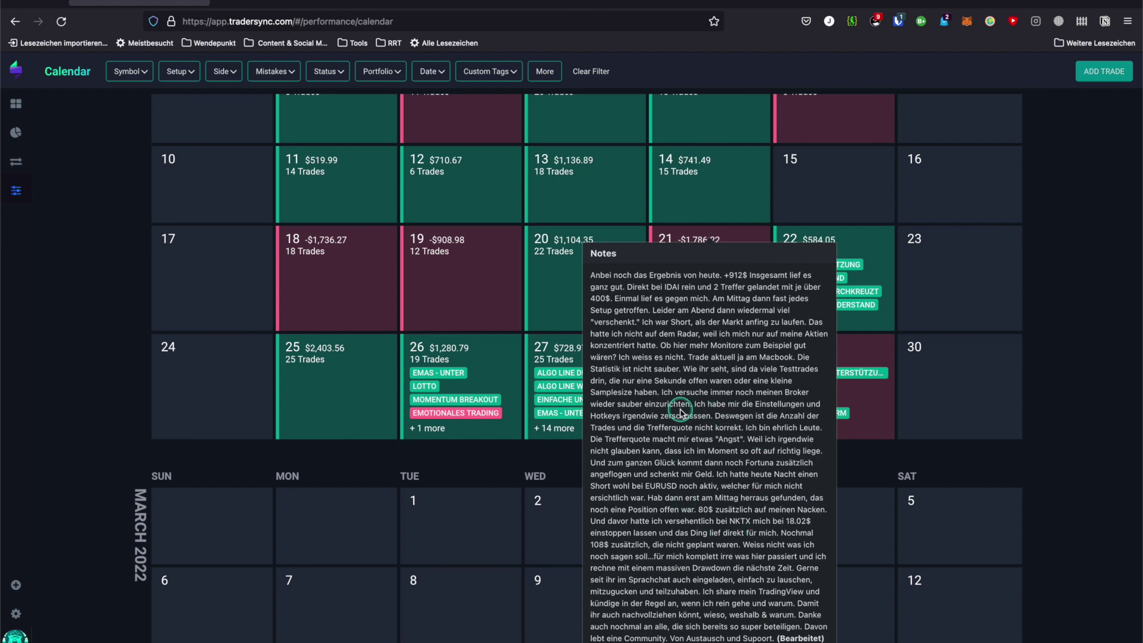
mouse_move(565, 384)
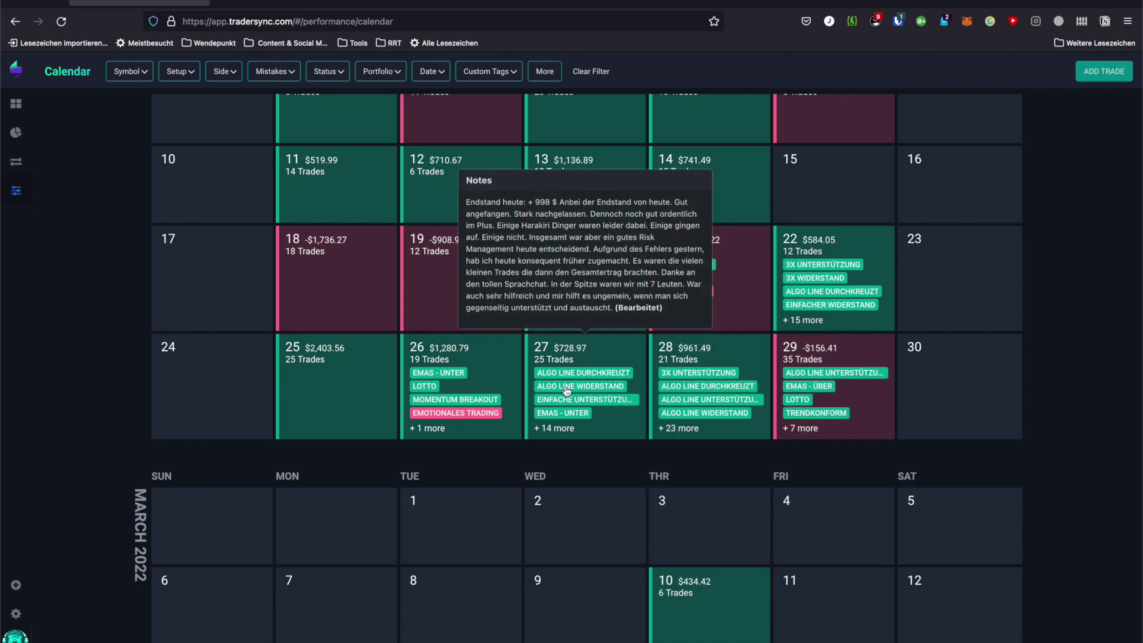
scroll(566, 390, "down", 4)
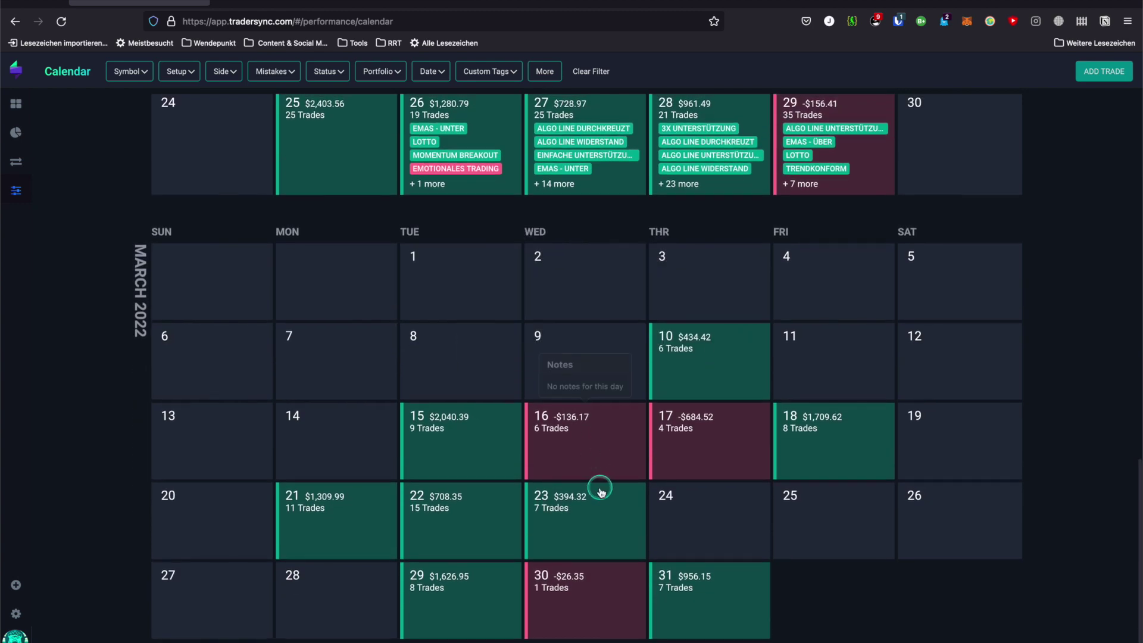
- Open the trades of April 27, 2022 from the calendar and look through the filtered trade list
left_click(597, 115)
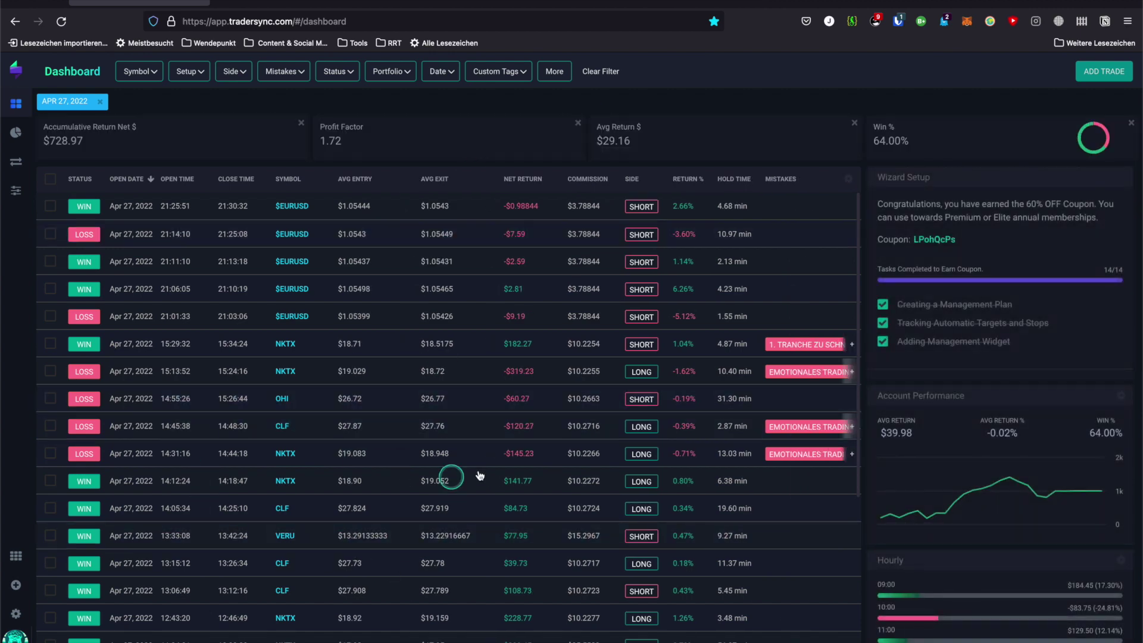
scroll(440, 402, "down", 3)
scroll(441, 403, "up", 4)
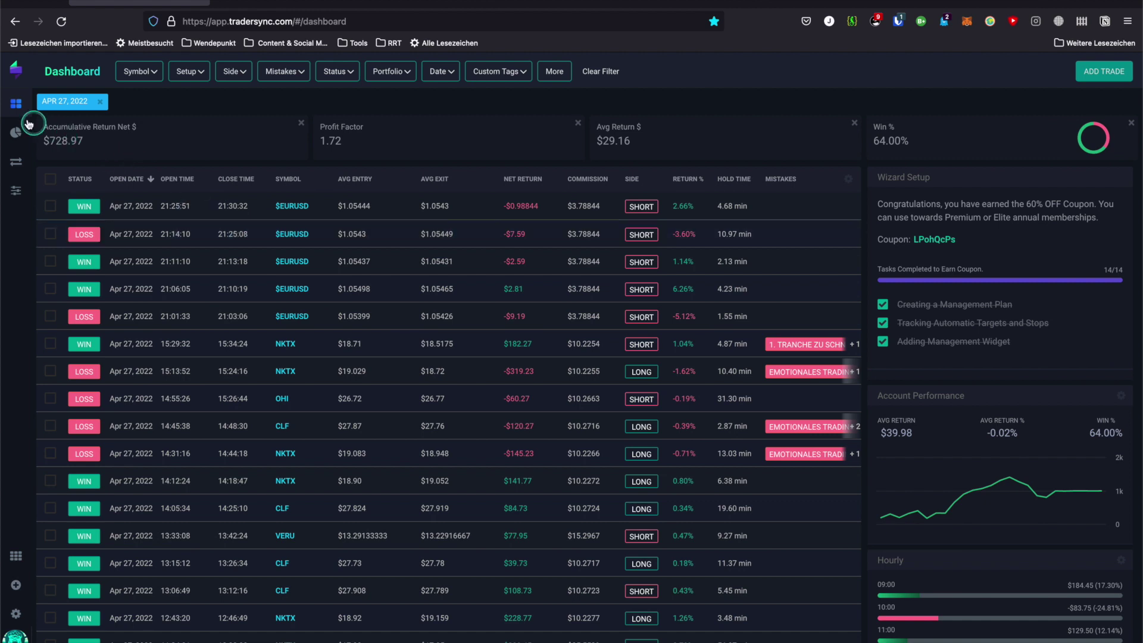
- Open the performance Simulator and add the volume ranges 0 - 1.99, 2 - 4.99 and 5 - 9.99 to the trades to focus on
mouse_move(17, 183)
left_click(83, 248)
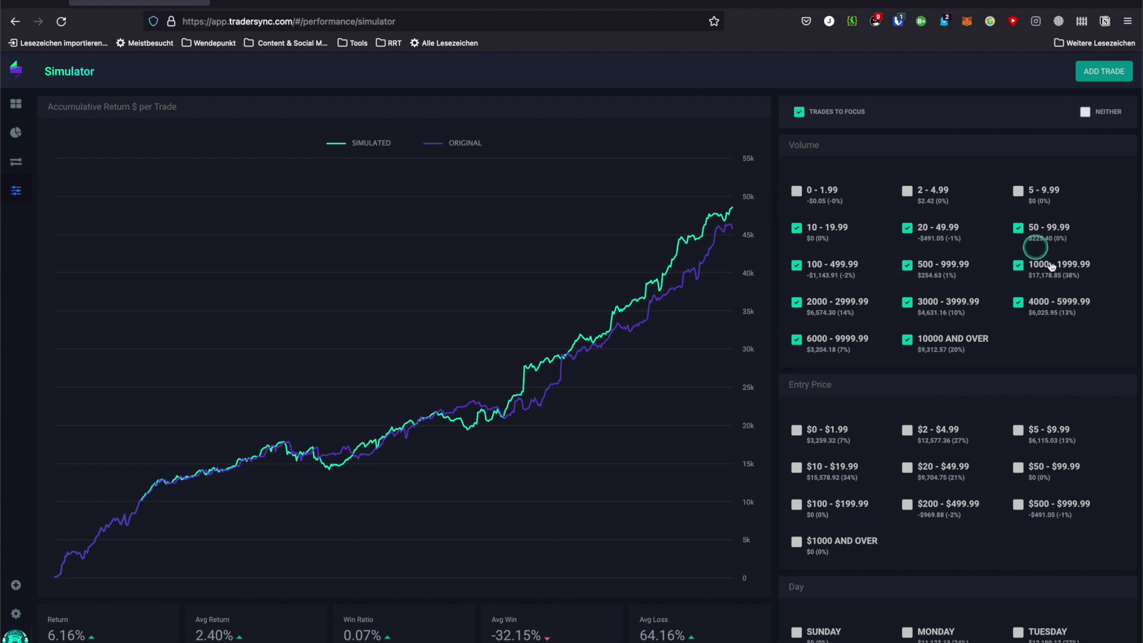
left_click(796, 191)
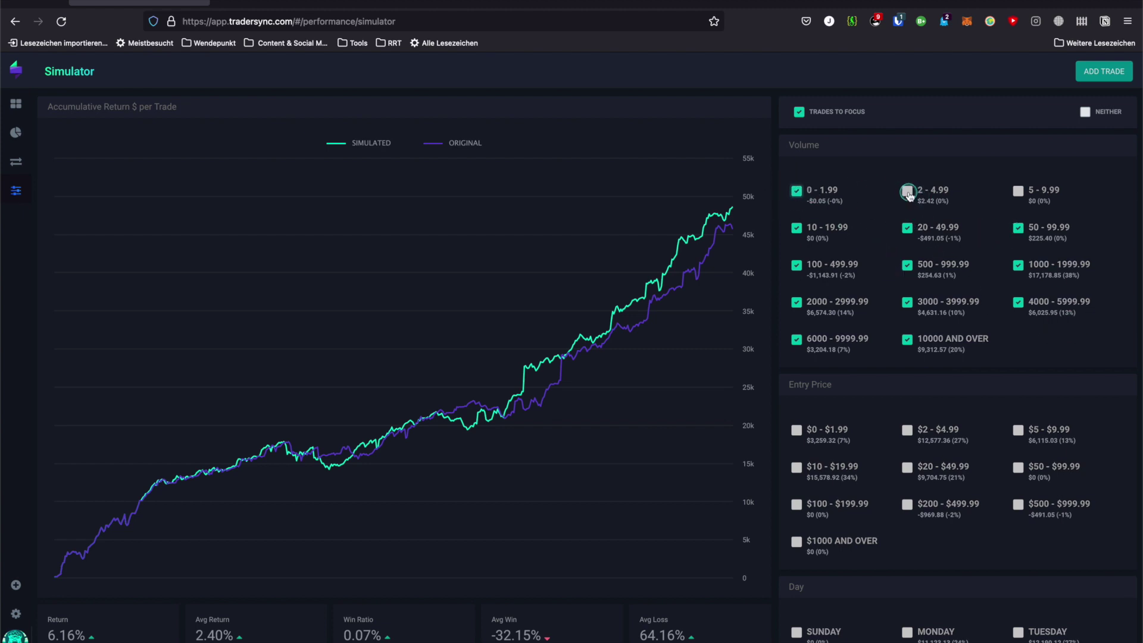
left_click(1022, 190)
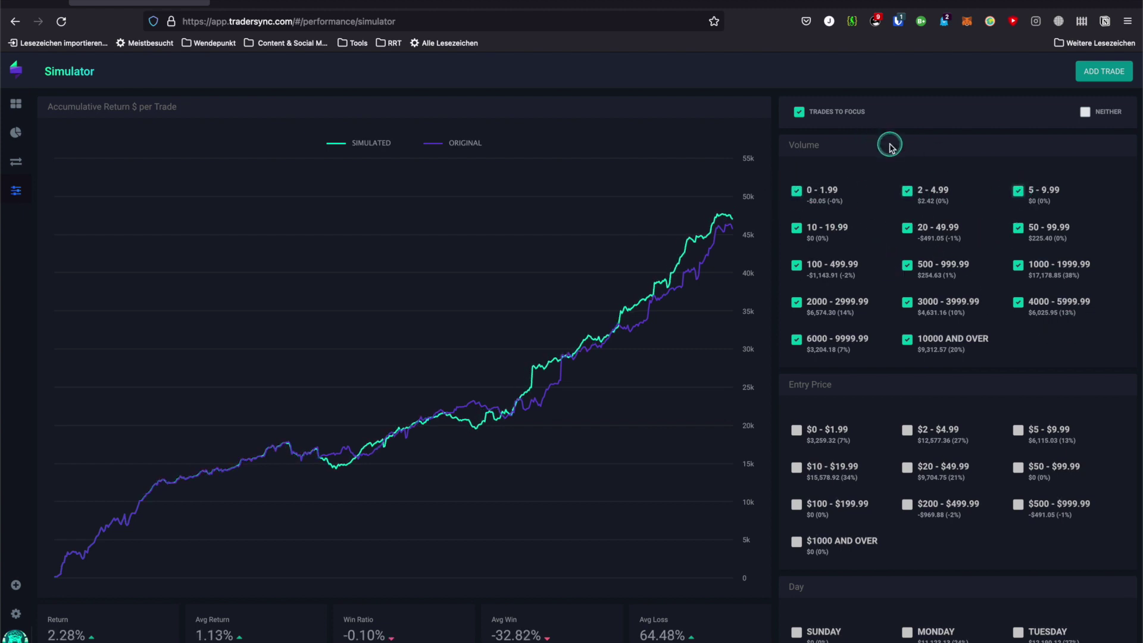
- Limit the simulation to trades on Monday, Tuesday, Wednesday and Thursday, and compare the simulated return curve with the original
scroll(919, 229, "down", 5)
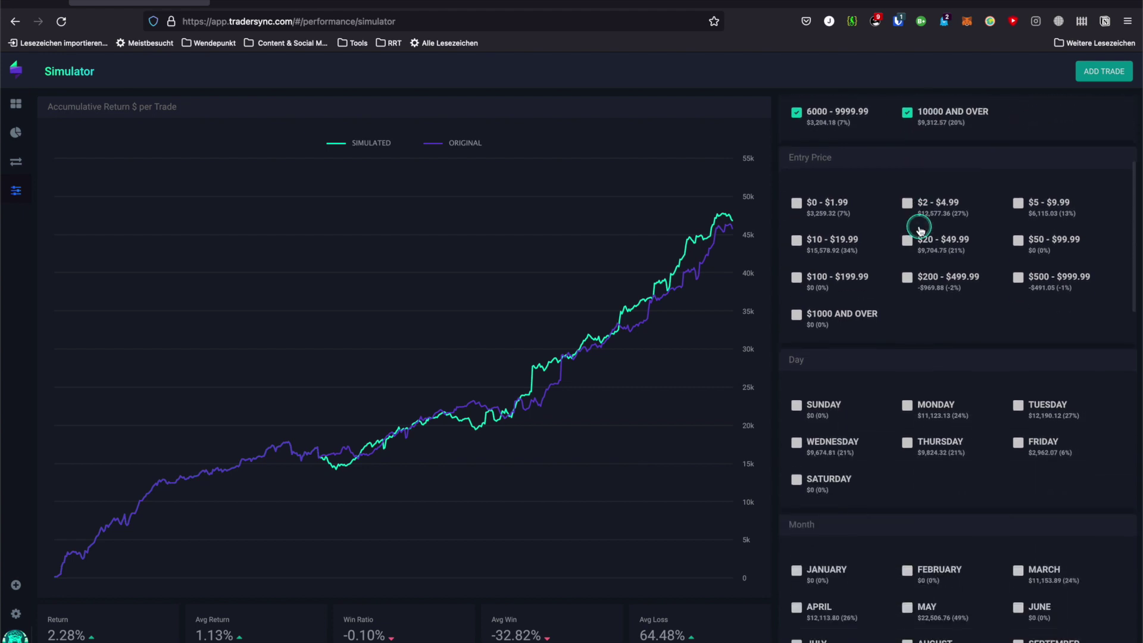
scroll(919, 229, "down", 2)
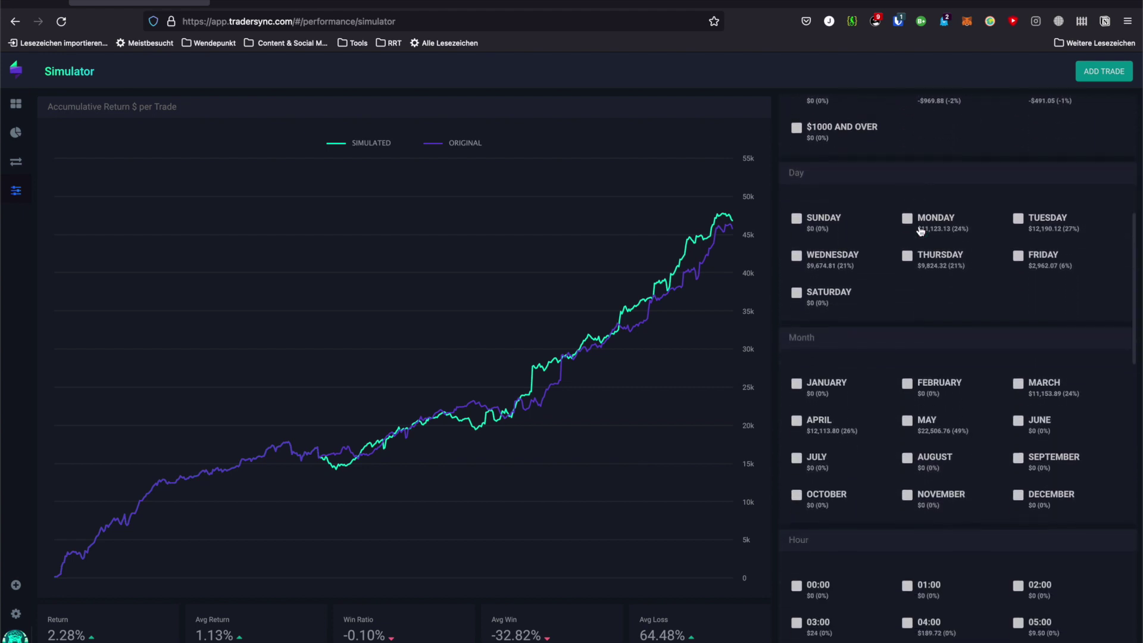
scroll(920, 231, "up", 1)
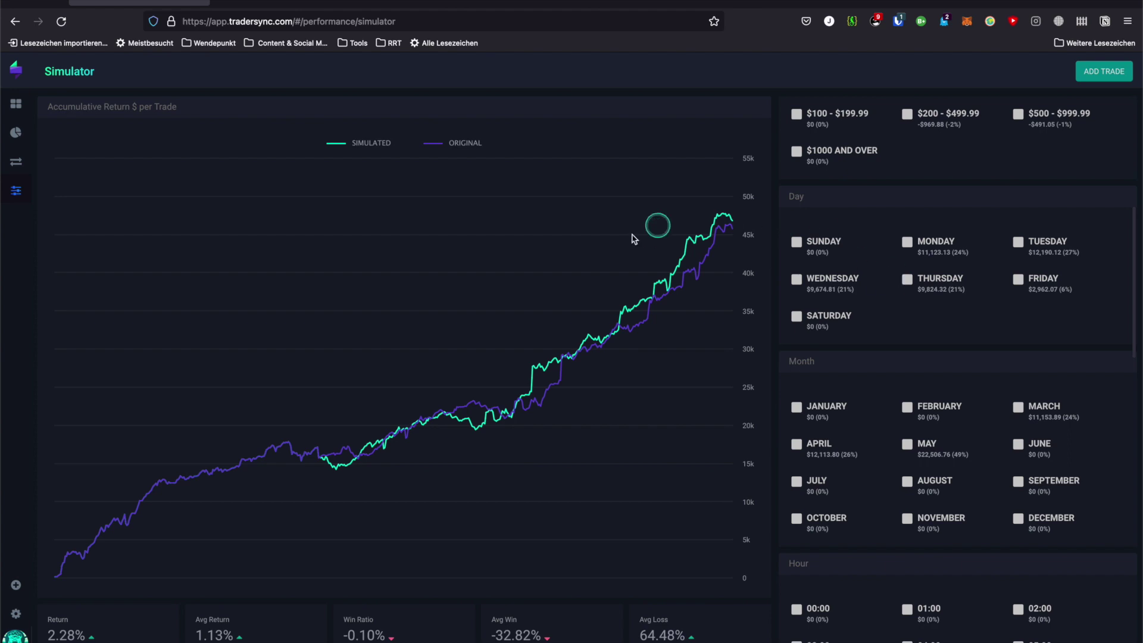
left_click(954, 281)
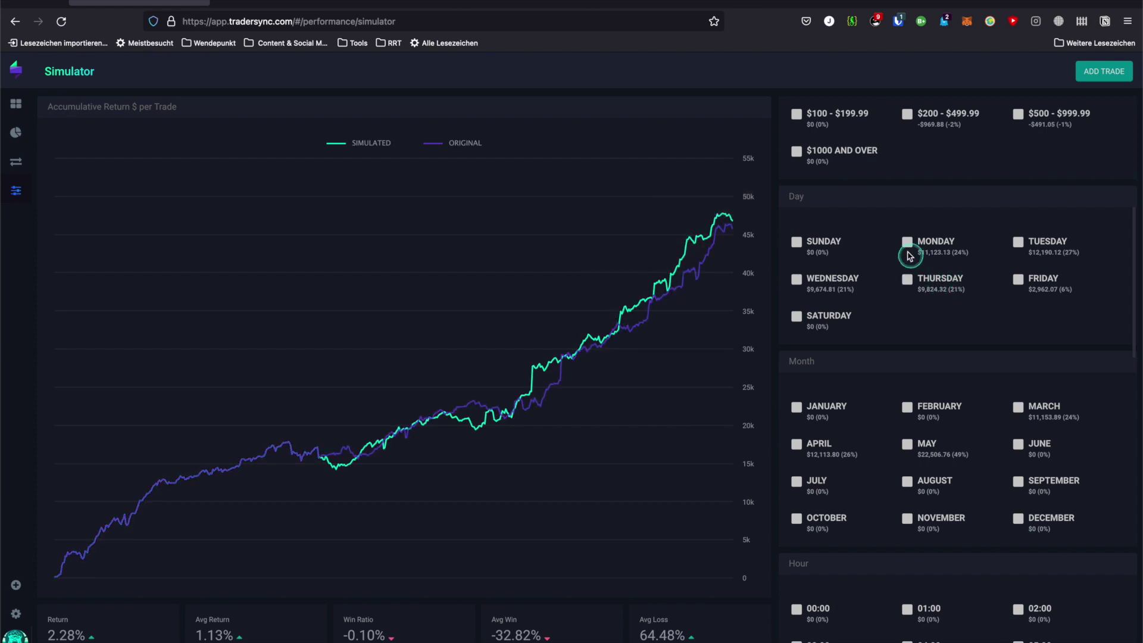
left_click(908, 246)
left_click(956, 244)
left_click(1018, 244)
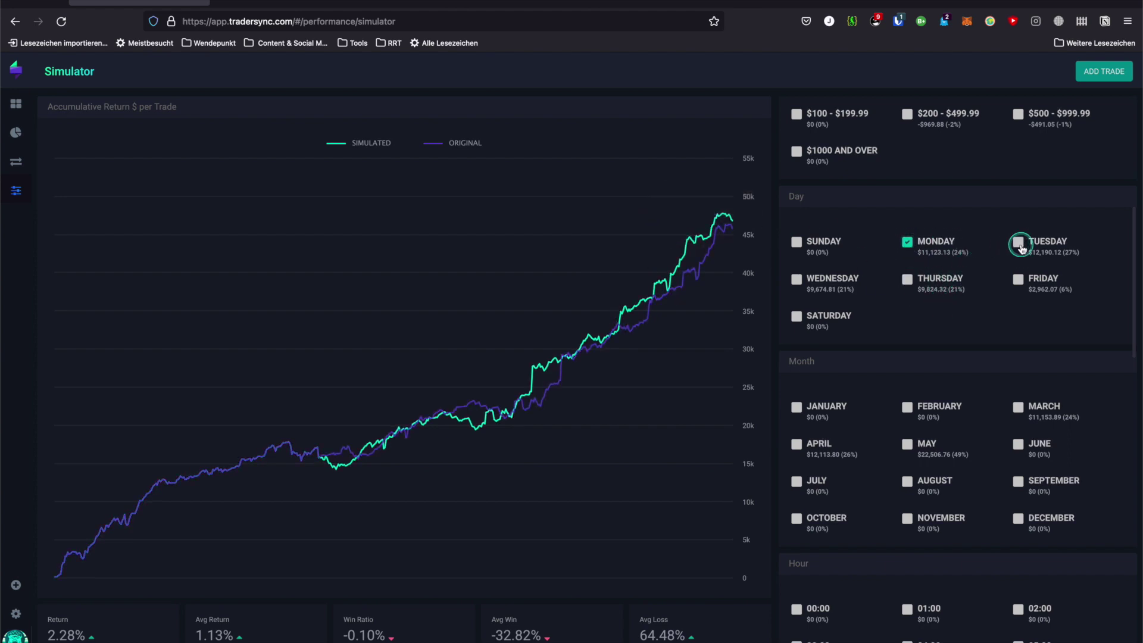
left_click(797, 280)
left_click(903, 279)
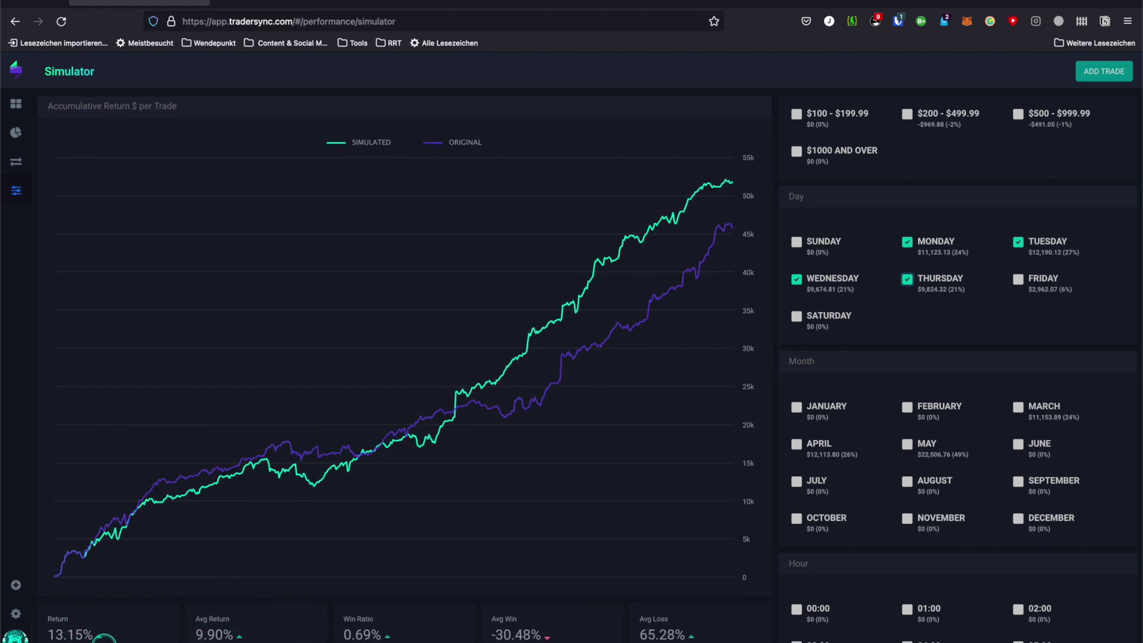
scroll(491, 600, "down", 1)
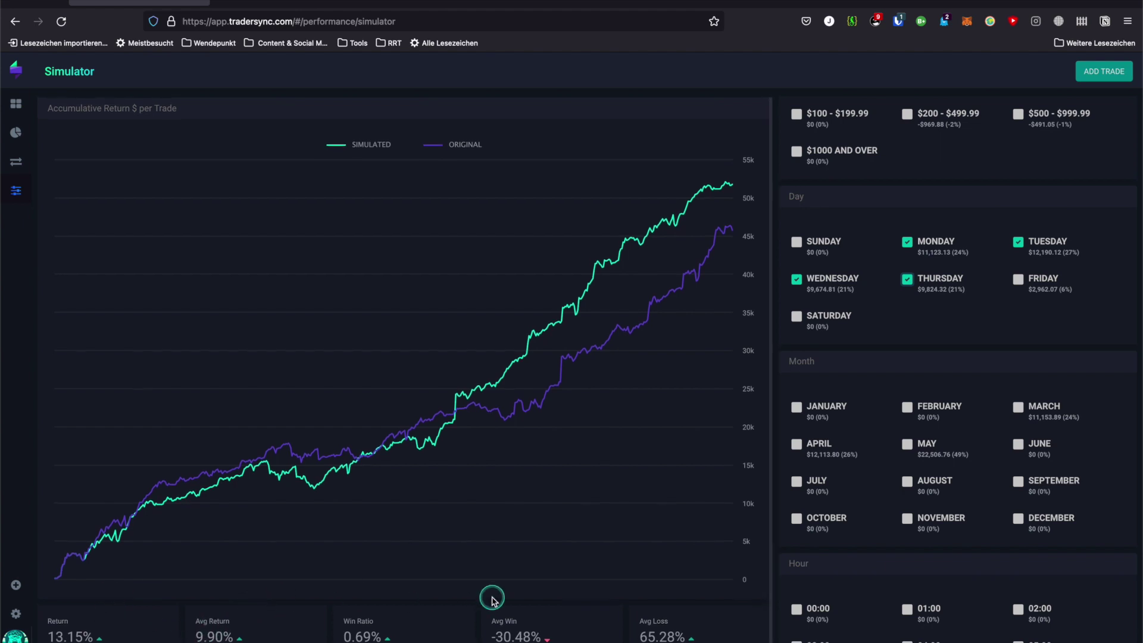
- Toggle Wednesday off and back on in the simulation's day filter, and add Friday
scroll(750, 416, "up", 1)
left_click(797, 280)
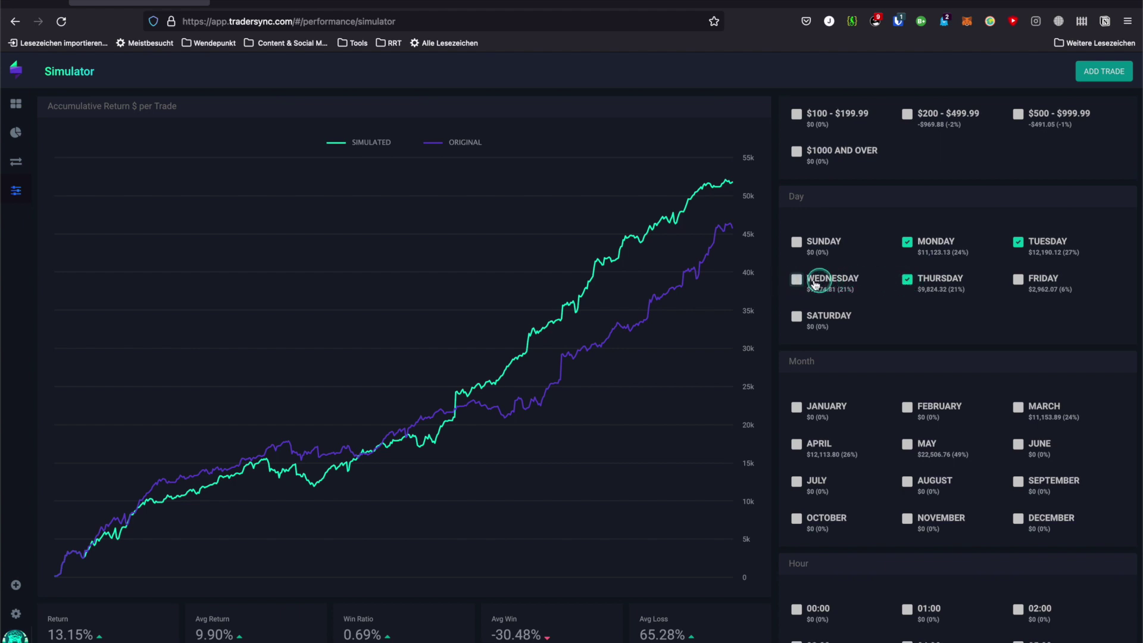
left_click(815, 282)
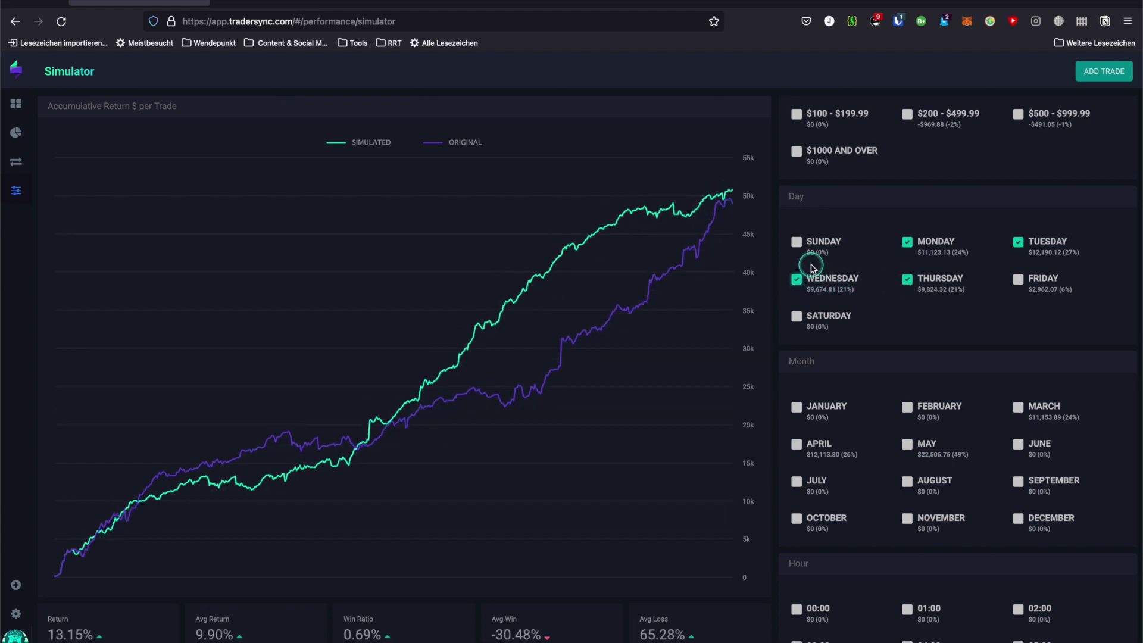
left_click(1029, 283)
- Exclude the hours 12:00, 13:00, 14:00, 15:00 and 16:00 from the simulation, and compare the simulated return curve with the original
scroll(953, 317, "down", 1)
scroll(953, 320, "down", 5)
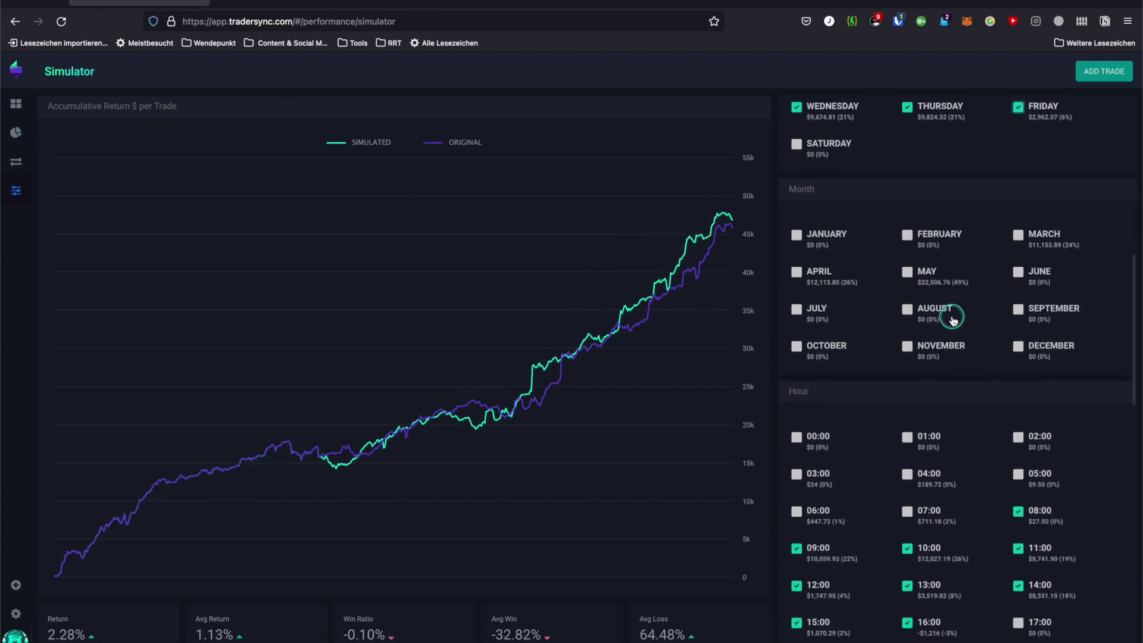
scroll(954, 320, "down", 1)
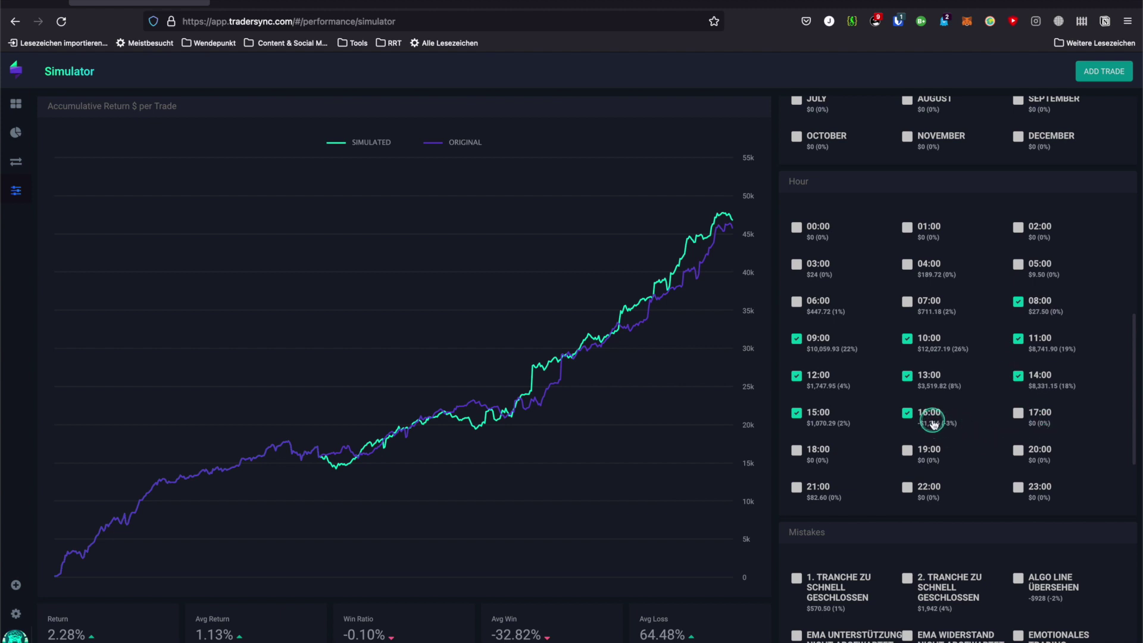
left_click(796, 413)
left_click(797, 376)
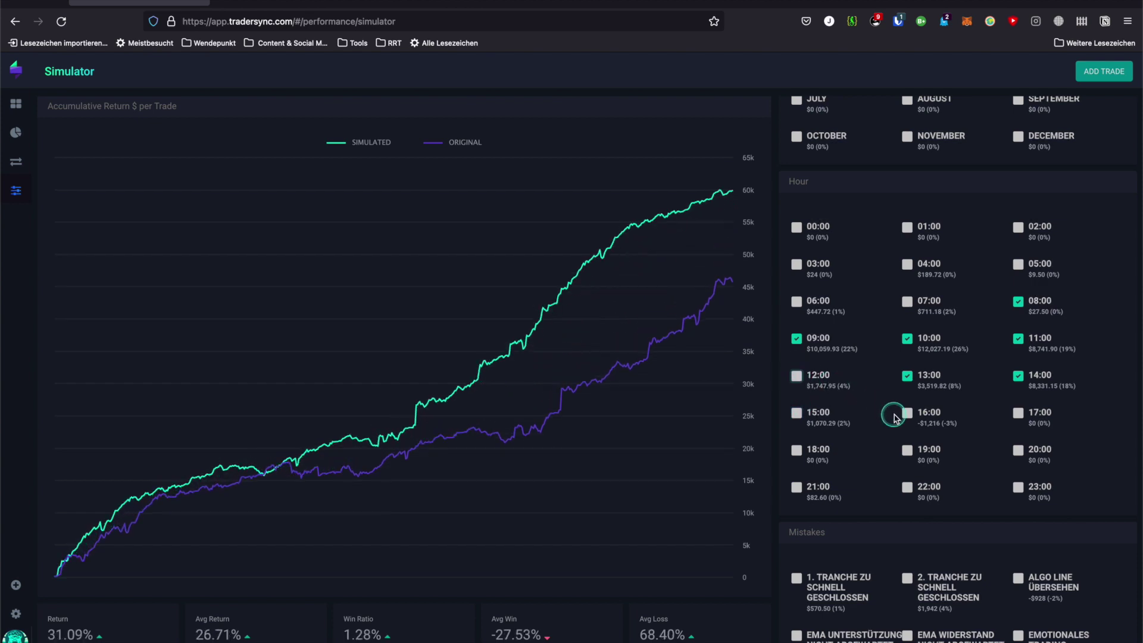
left_click(1019, 378)
left_click(914, 379)
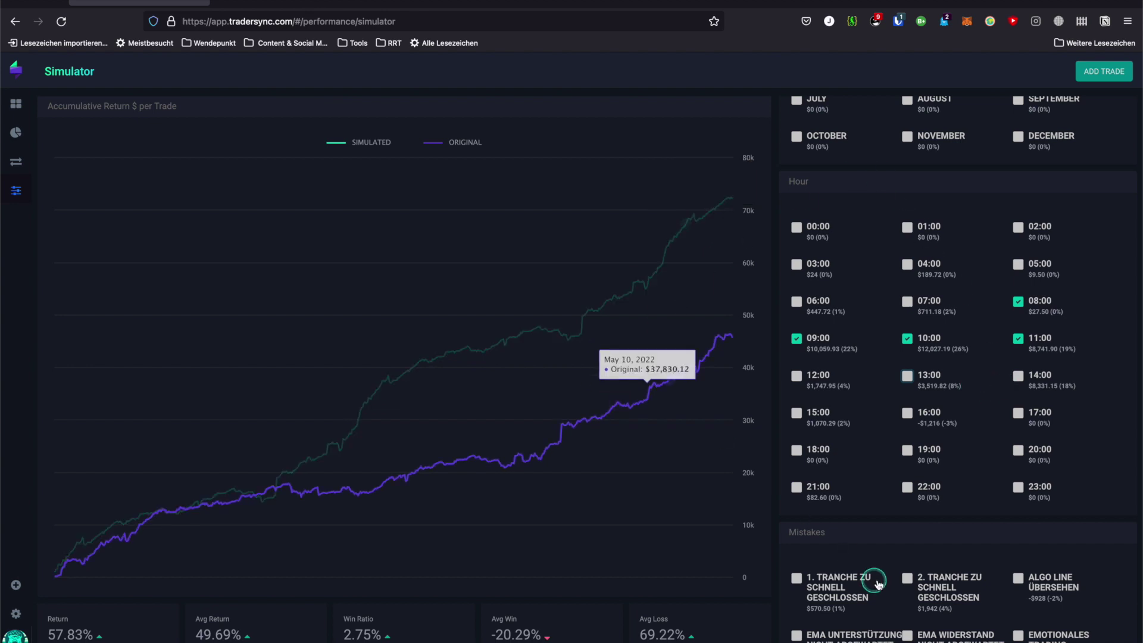
- Look through the mistake filters, simulate the trades tagged EMOTIONALES TRADING, and clear that filter again
scroll(795, 477, "down", 5)
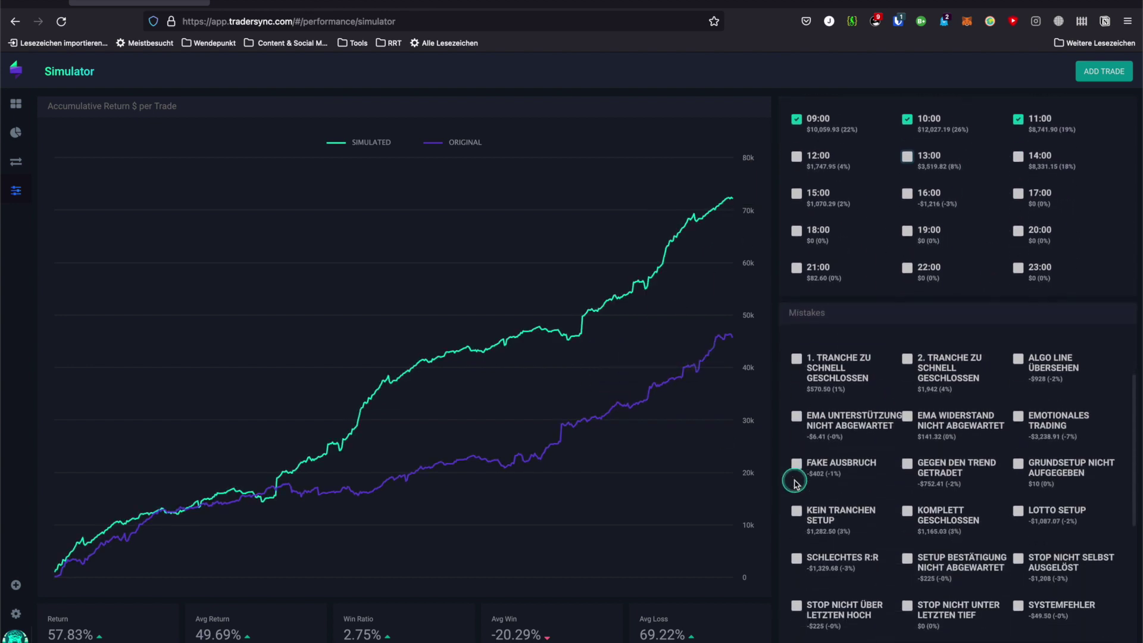
scroll(796, 484, "down", 1)
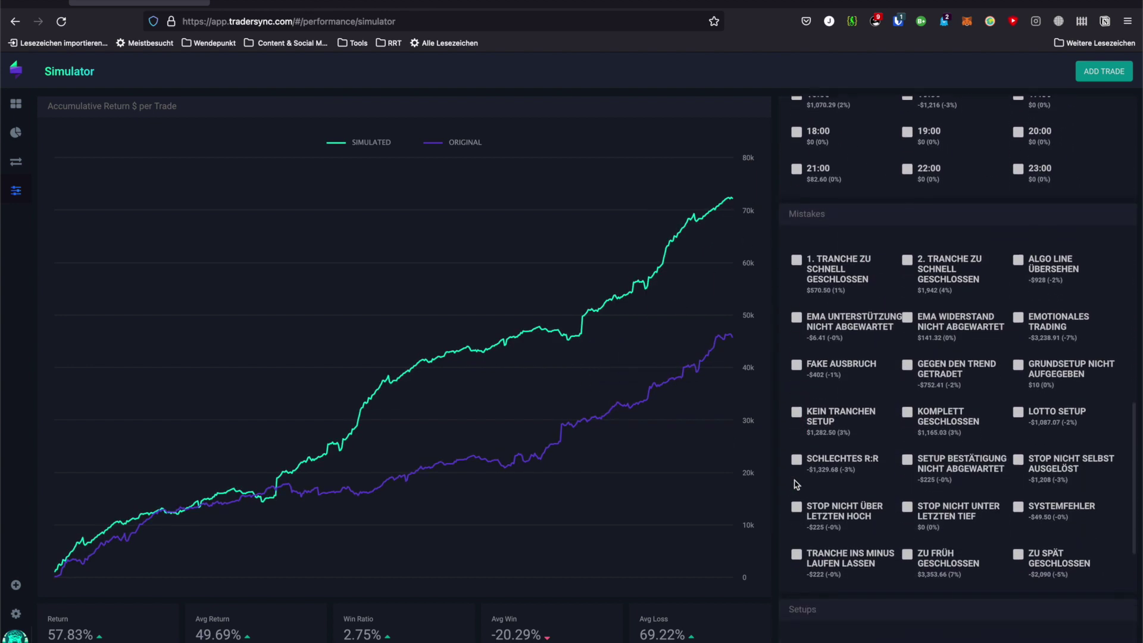
scroll(796, 483, "up", 3)
scroll(796, 483, "up", 2)
scroll(793, 483, "down", 4)
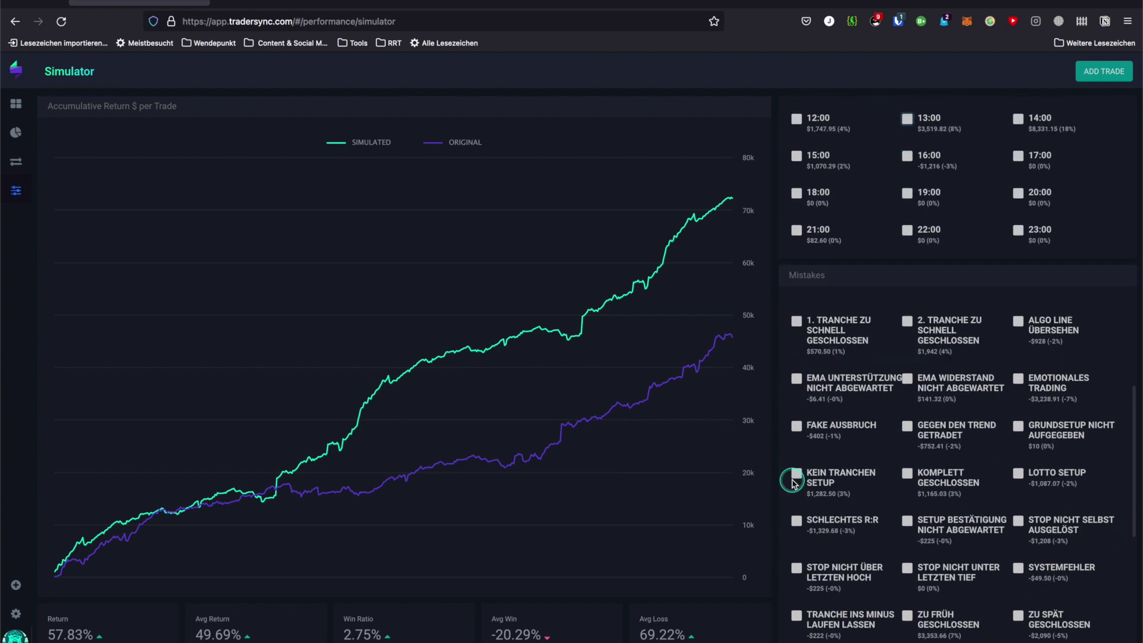
left_click(1016, 379)
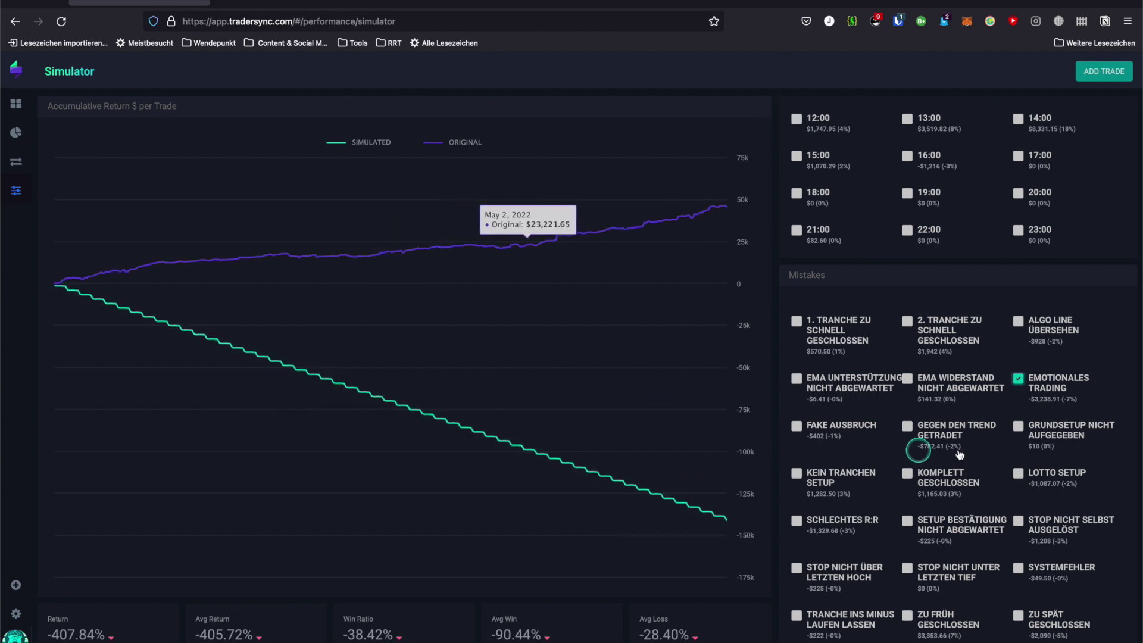
left_click(1019, 380)
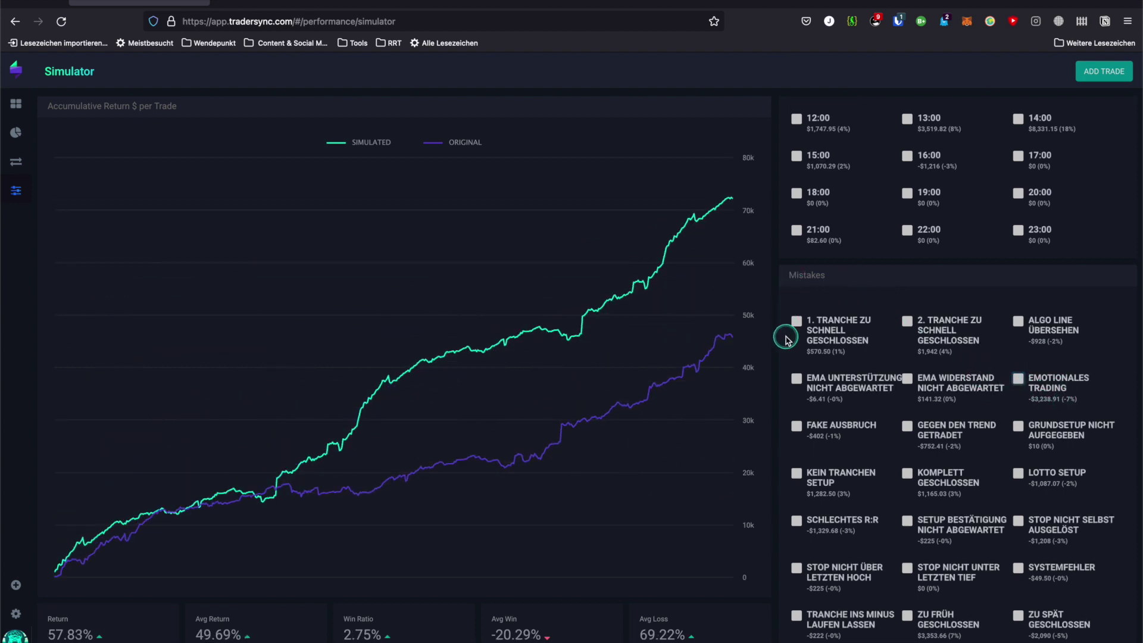
- Look through the Setups and Portfolio filters of the simulator, and return to the volume filters
scroll(788, 276, "down", 6)
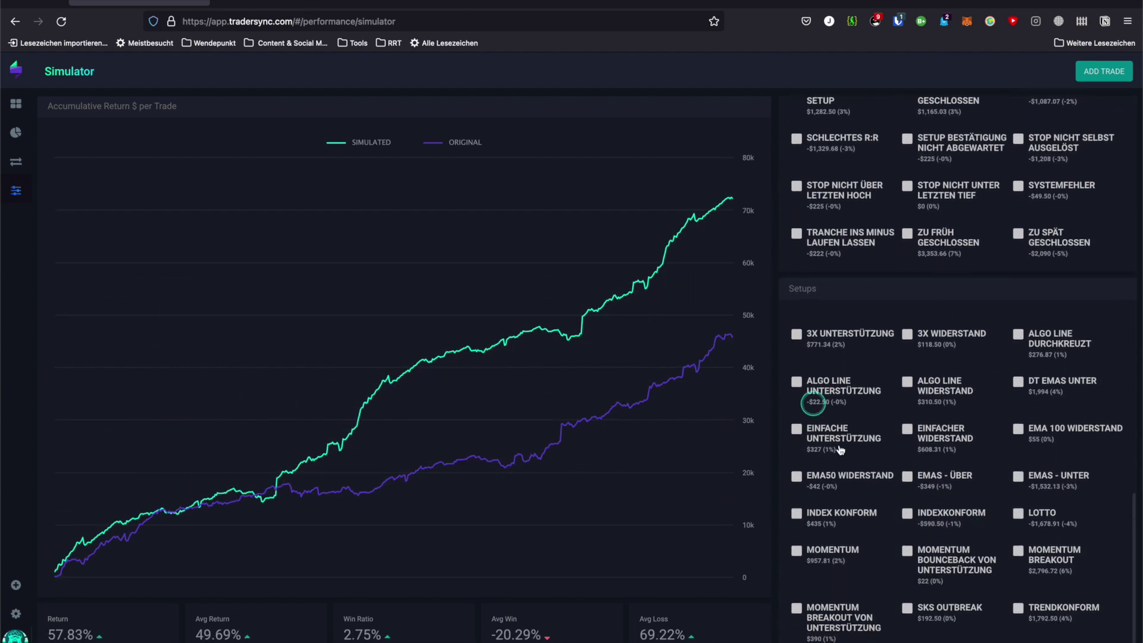
scroll(862, 461, "down", 2)
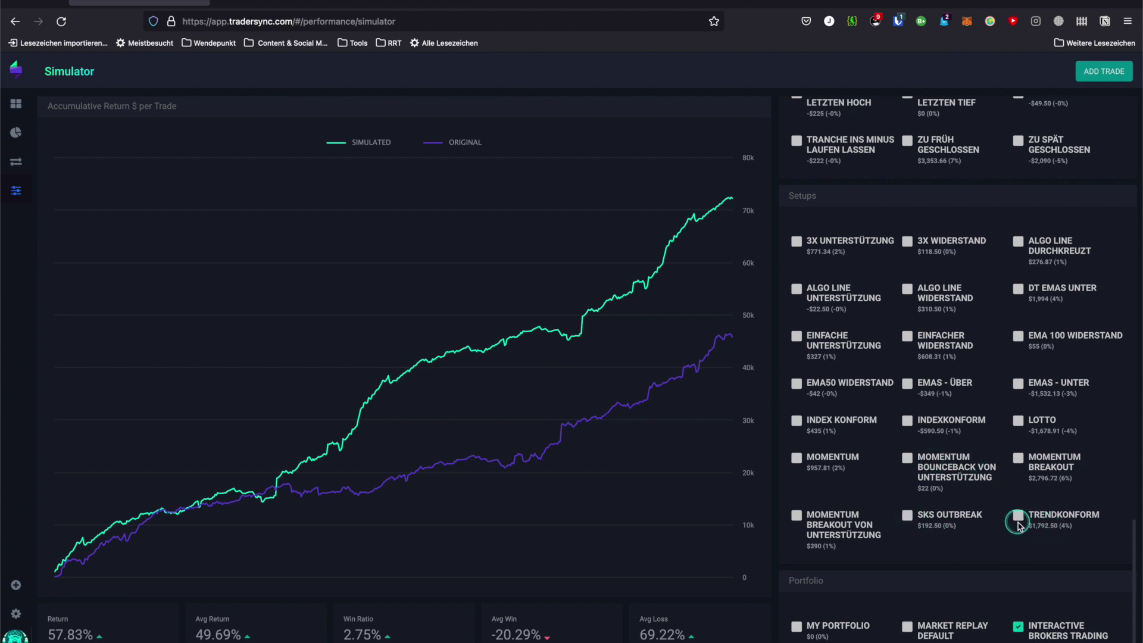
scroll(984, 355, "up", 15)
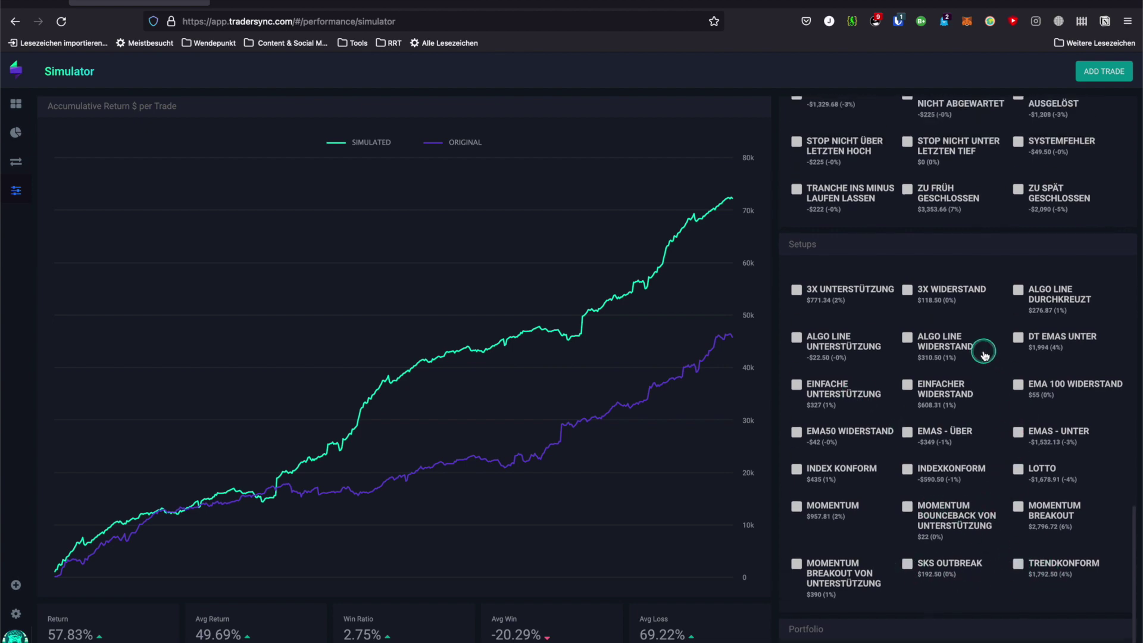
scroll(983, 355, "up", 5)
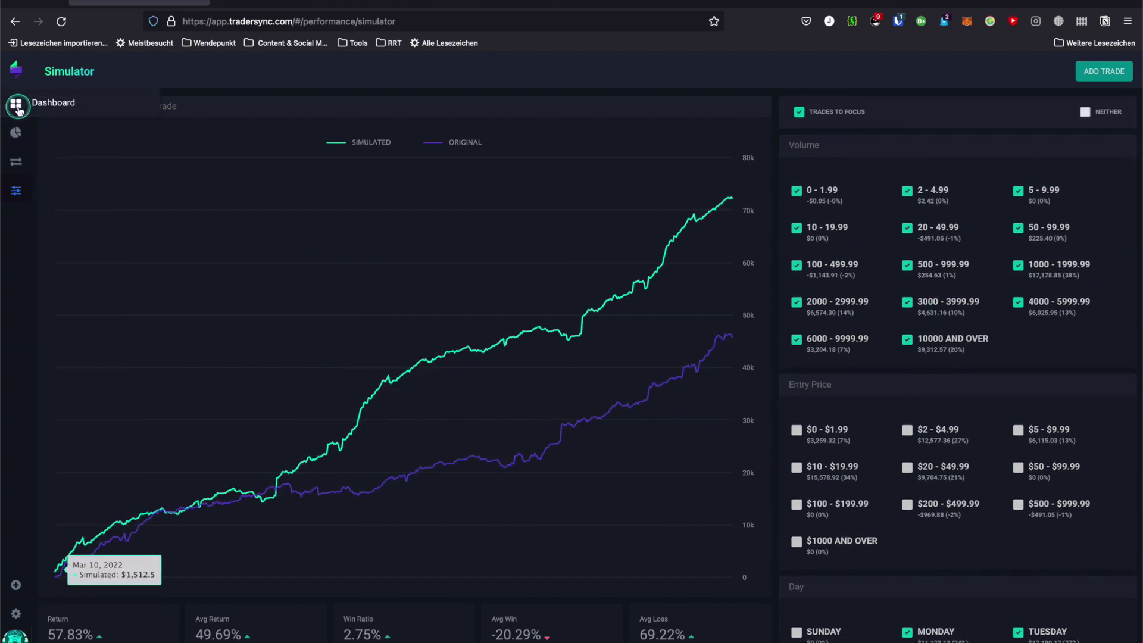
- Go to the dashboard and save the layout that places two columns of widgets beside the trade list
left_click(16, 107)
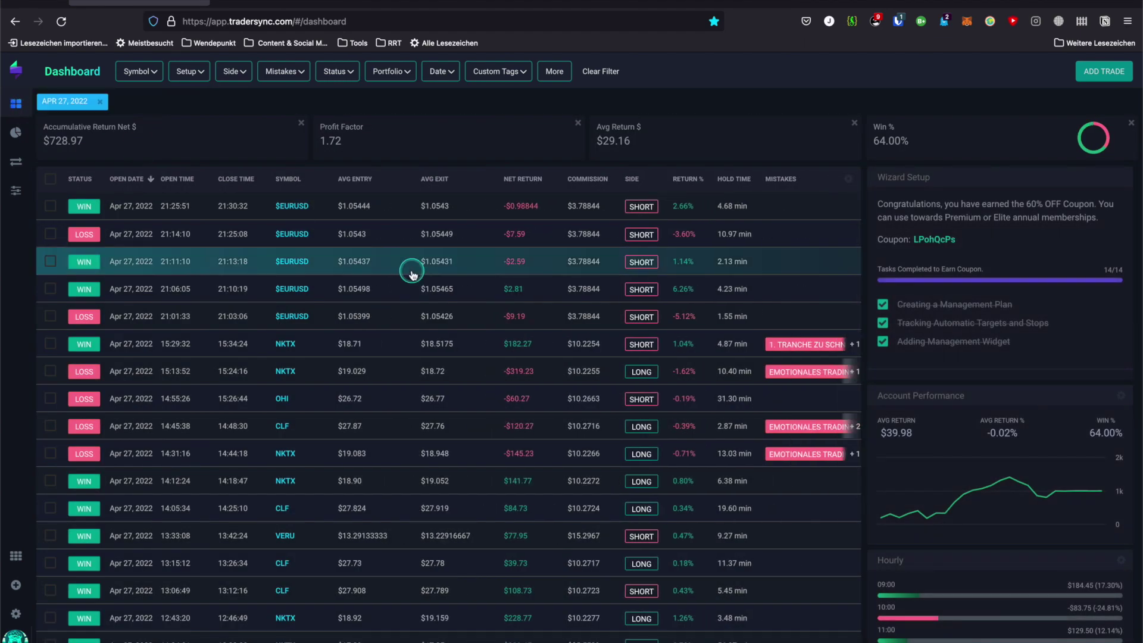
left_click(16, 555)
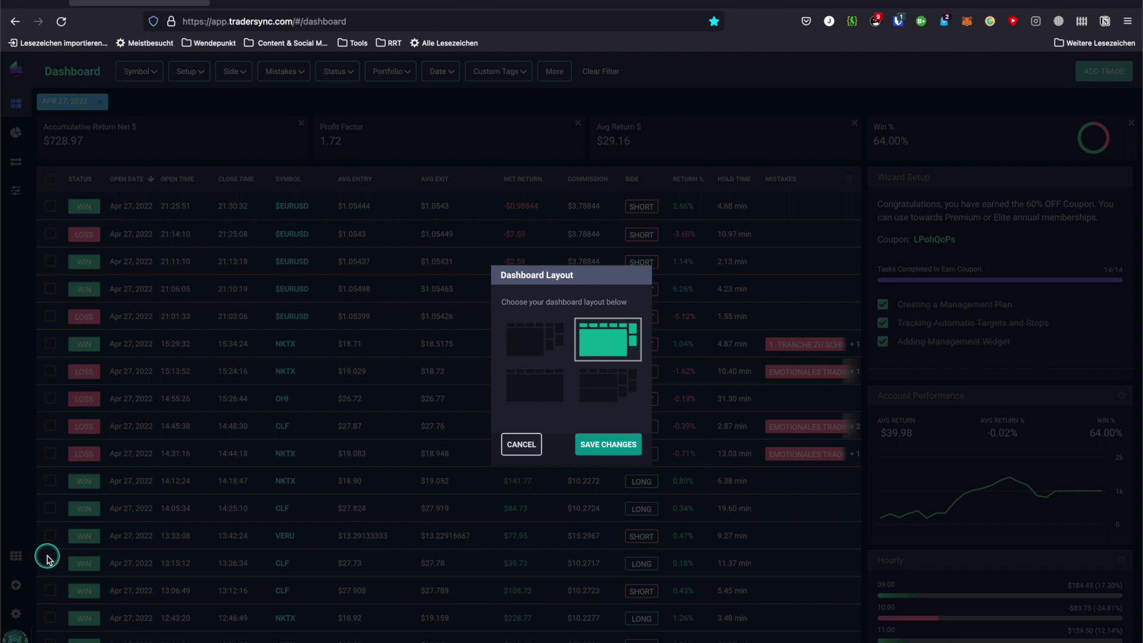
left_click(531, 344)
left_click(600, 447)
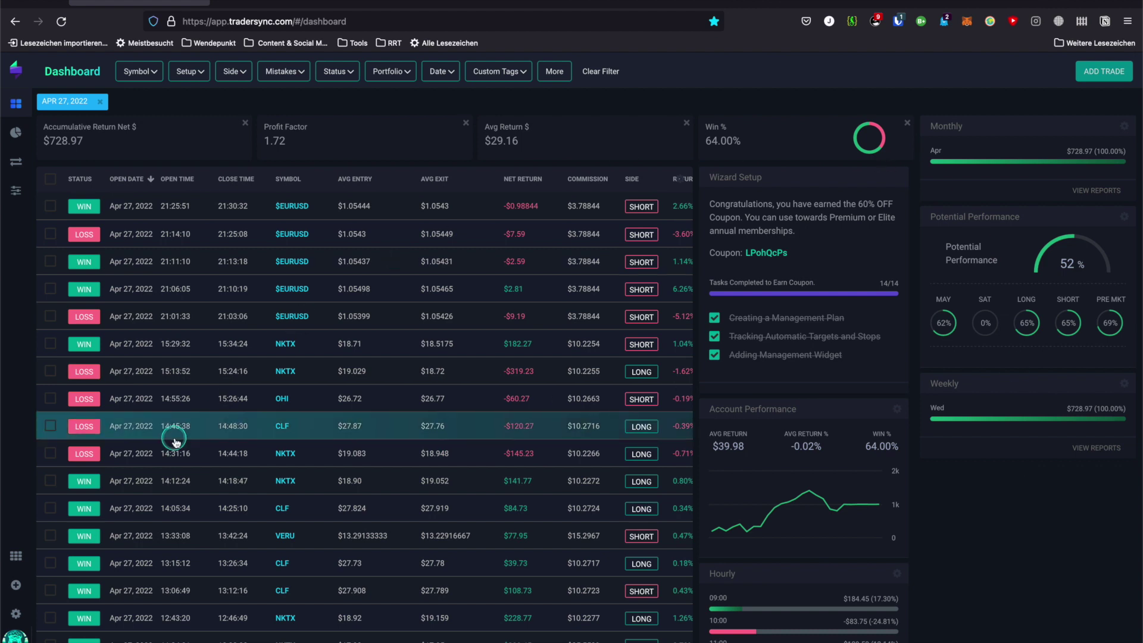
- Open the journal's theme settings and switch the theme to Light
mouse_move(16, 613)
left_click(67, 598)
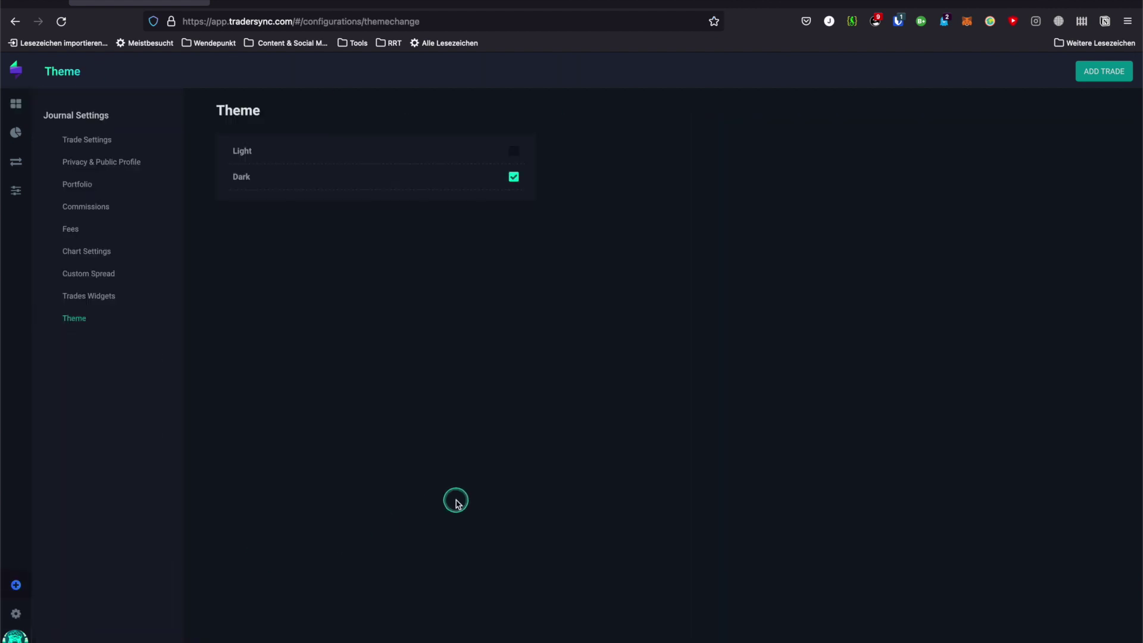
left_click(513, 151)
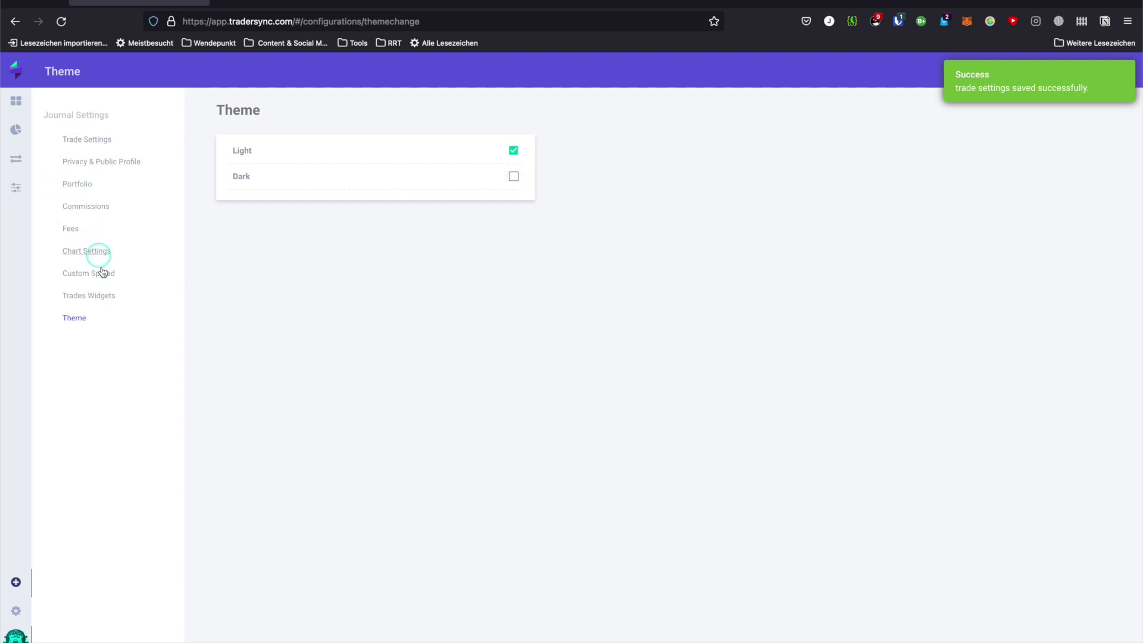
- Review the chart settings and the trade settings, from trade grouping and reports through partial gain calculation to profit aim, risk and custom tags
left_click(93, 208)
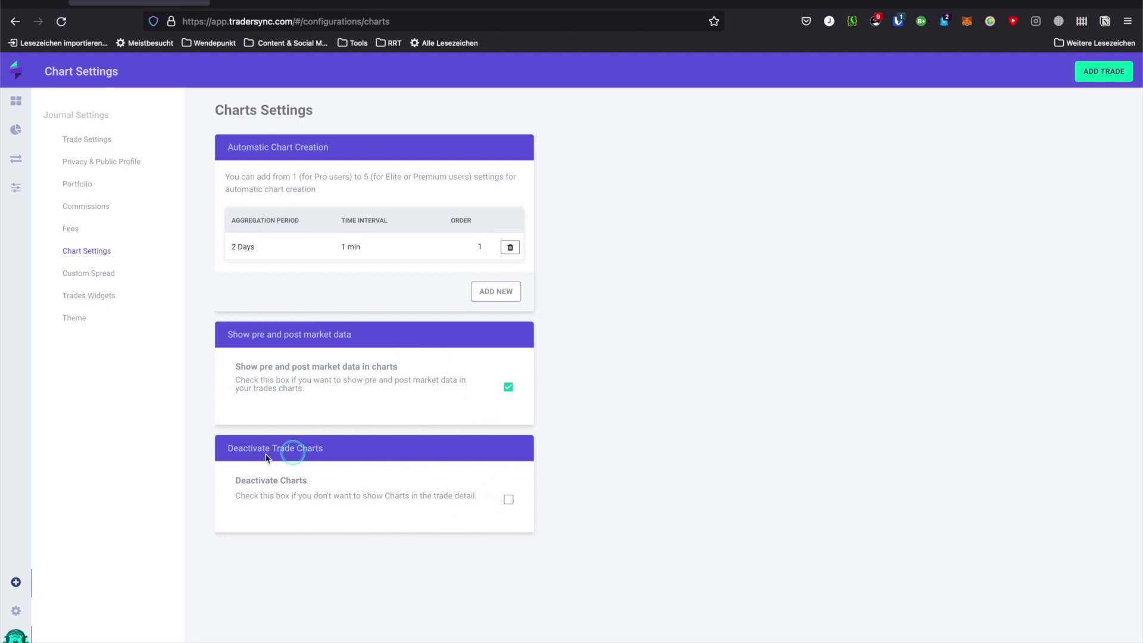
left_click(87, 141)
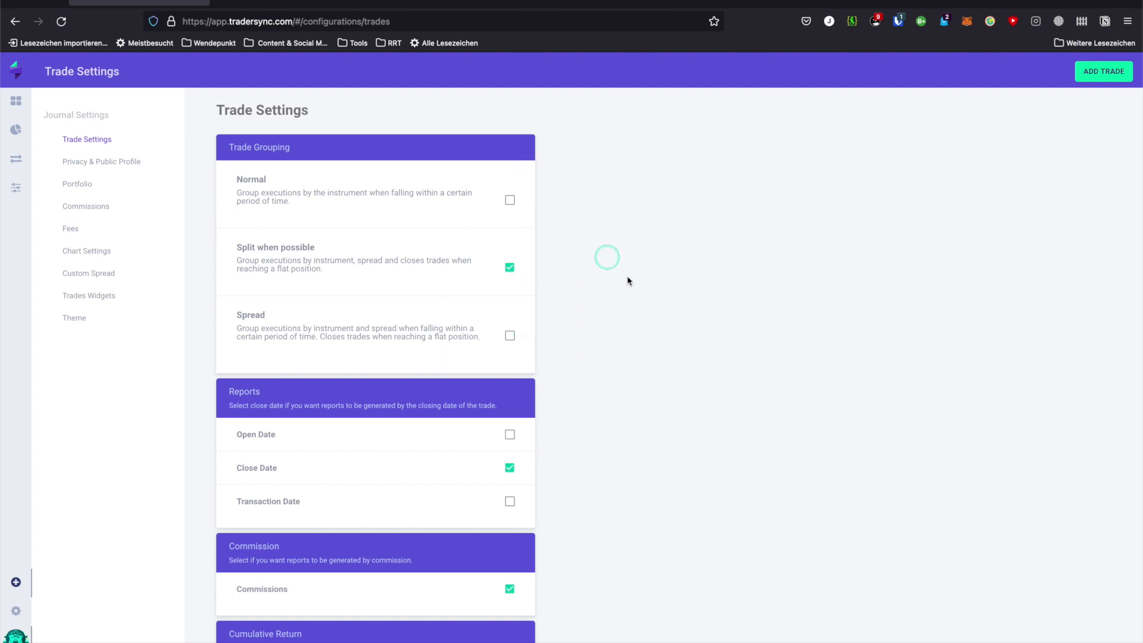
scroll(586, 349, "down", 1)
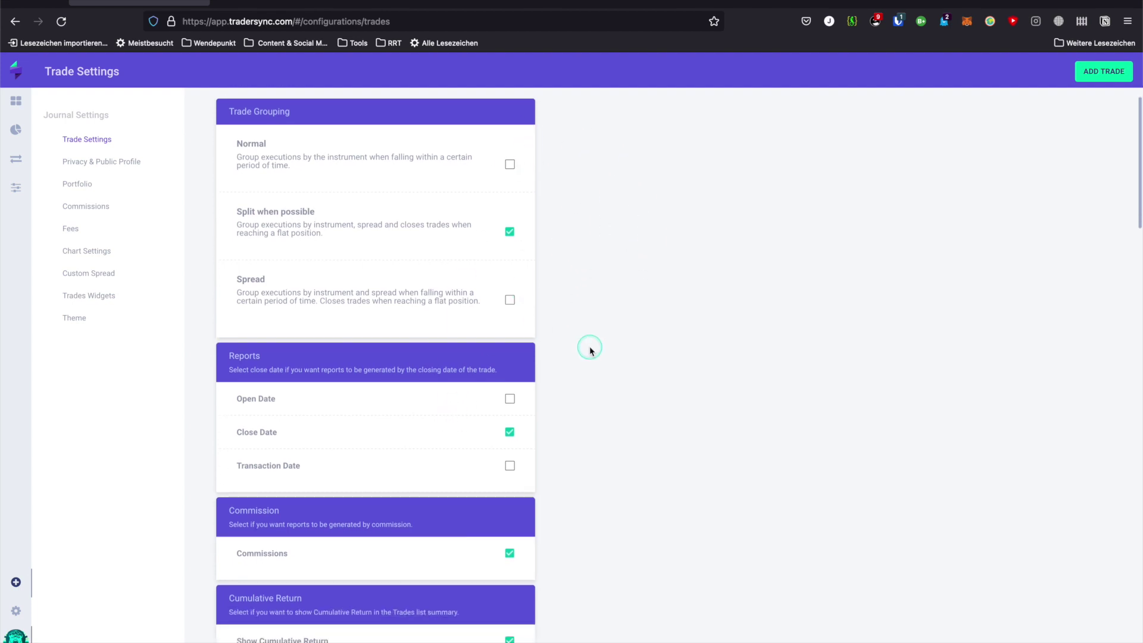
scroll(590, 350, "down", 3)
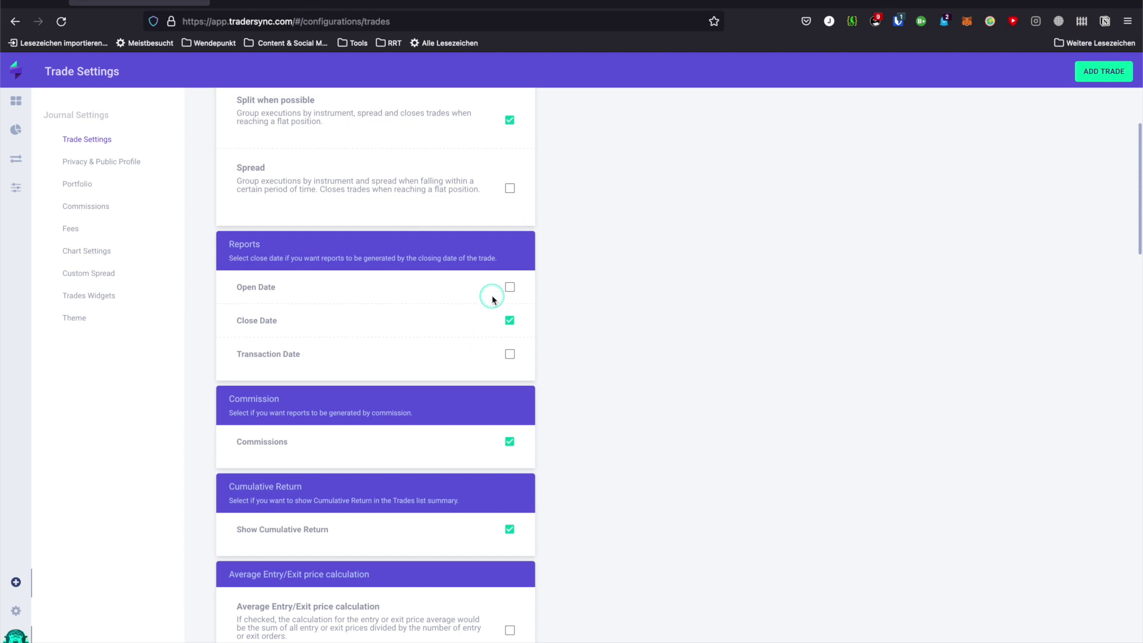
scroll(488, 384, "down", 5)
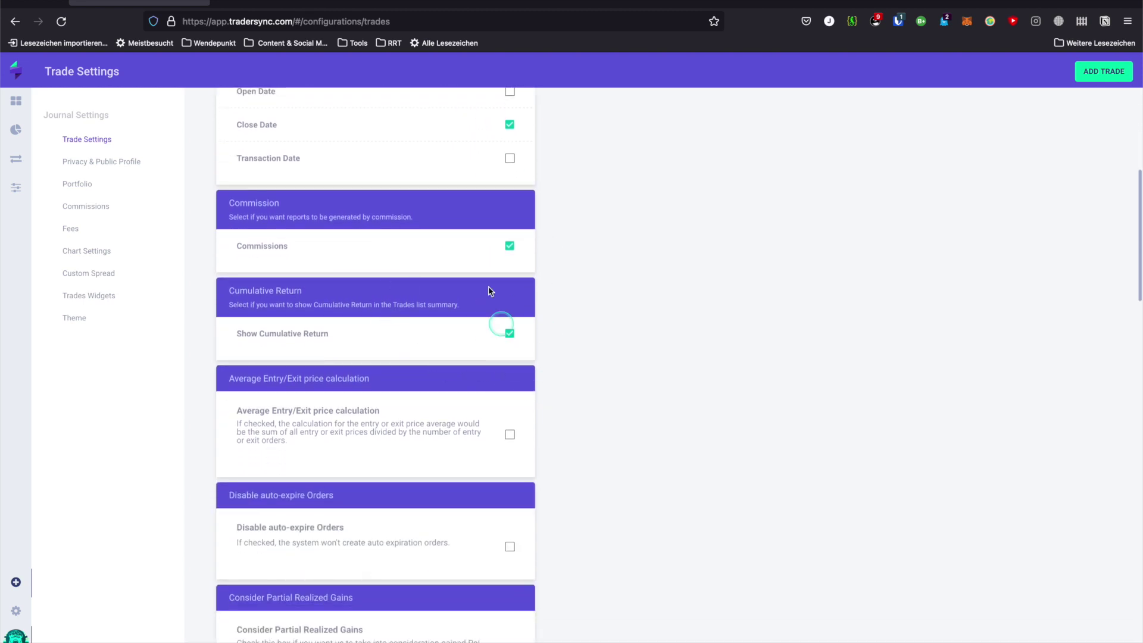
scroll(396, 276, "down", 4)
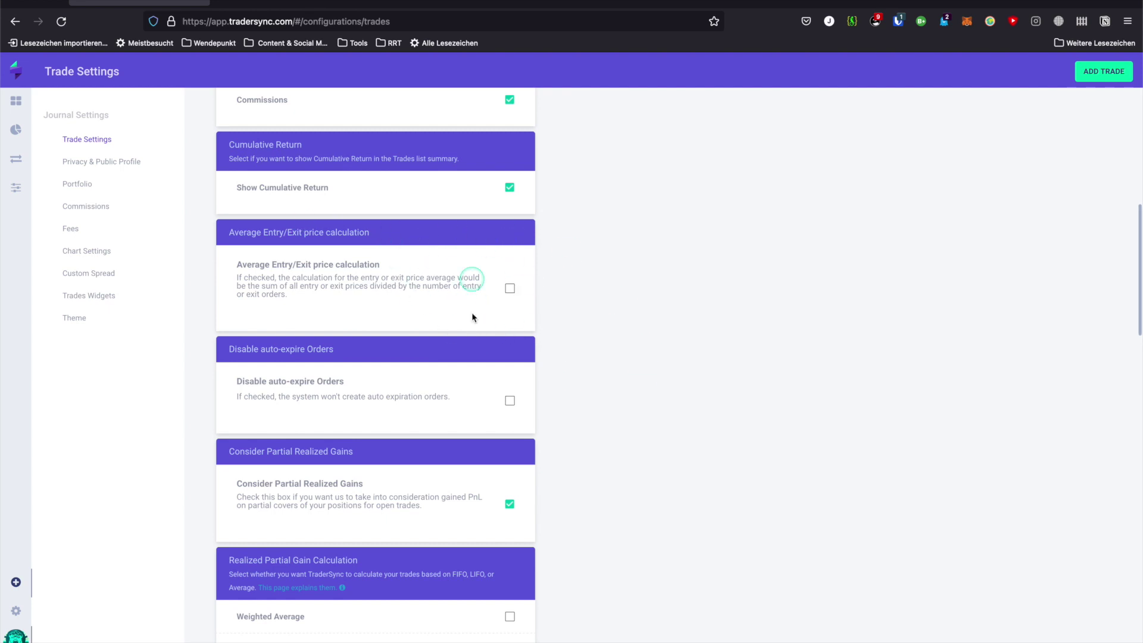
scroll(613, 562, "down", 8)
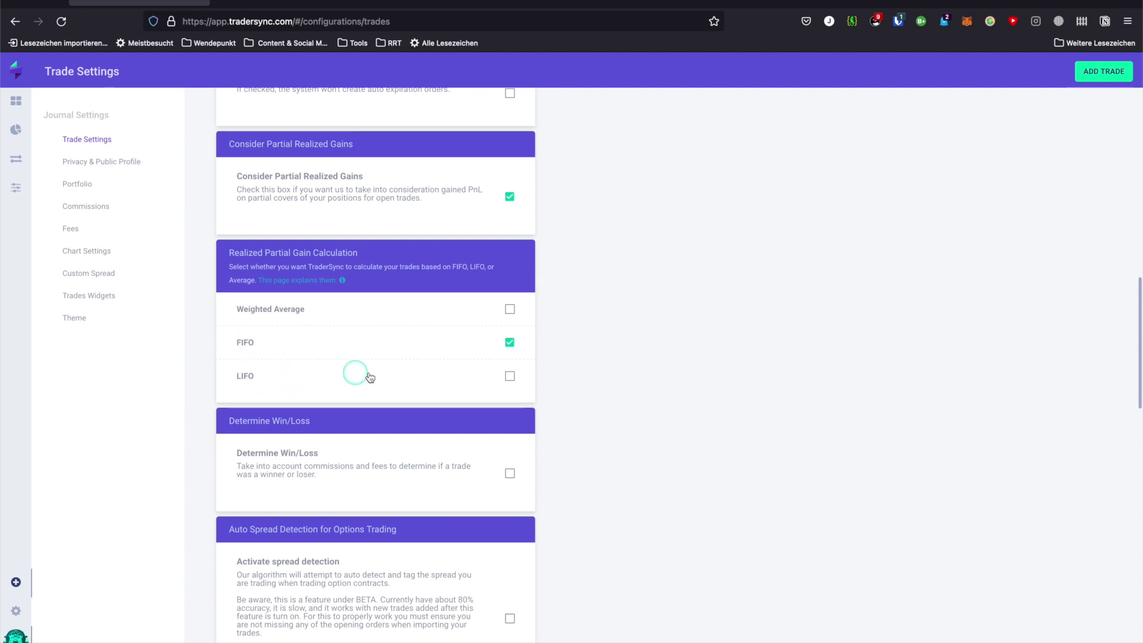
scroll(466, 475, "down", 5)
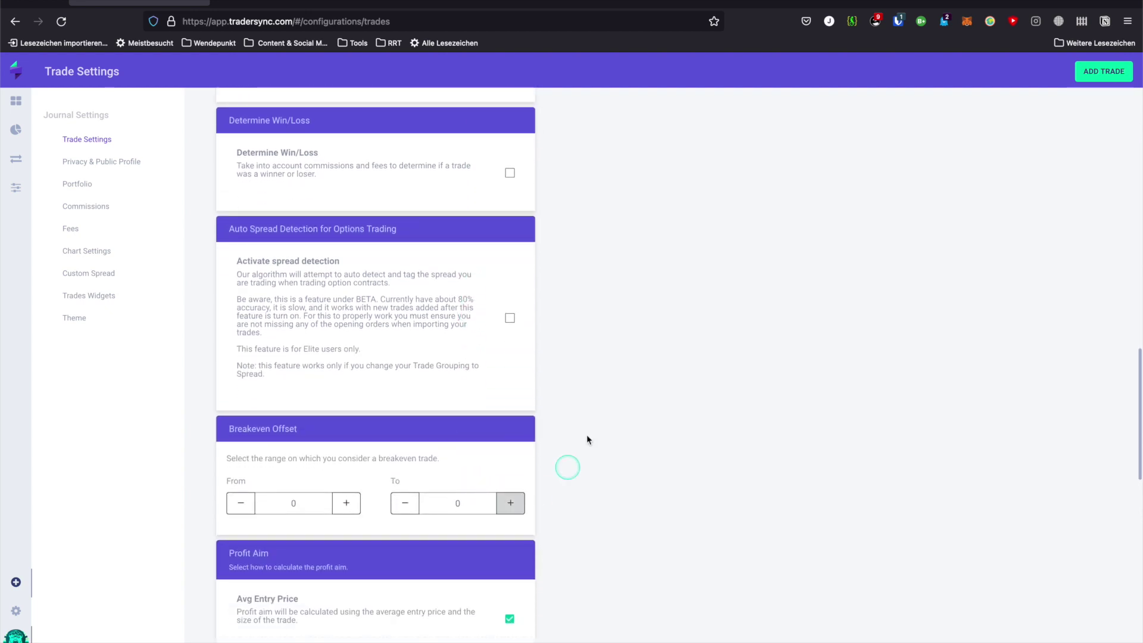
scroll(478, 474, "down", 7)
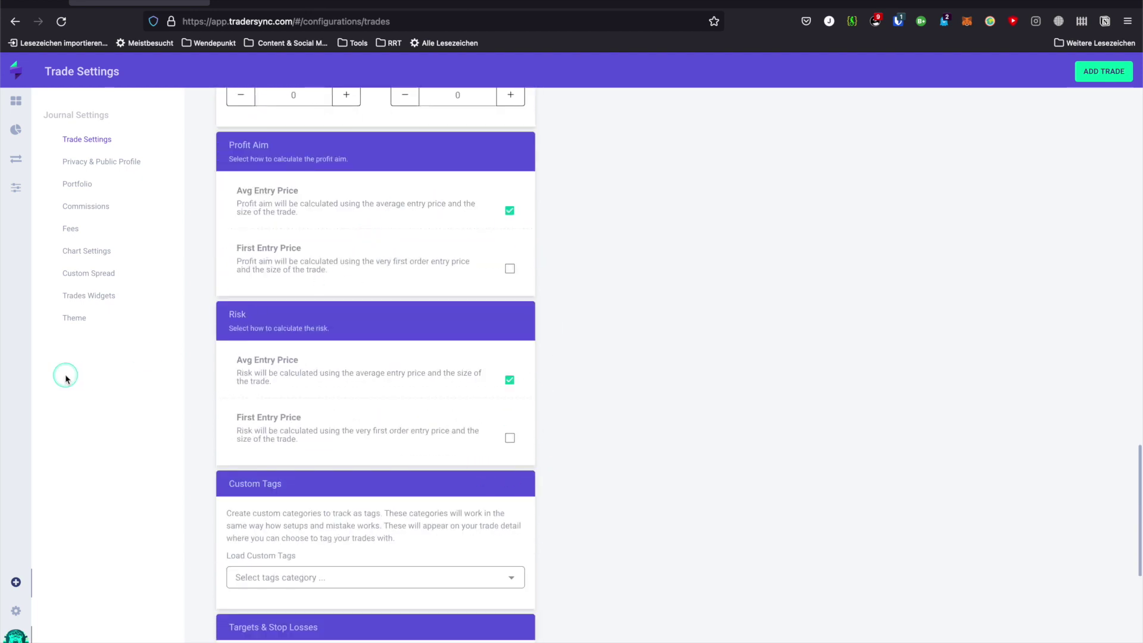
- Return to the theme settings and set the journal theme back to Dark
left_click(75, 318)
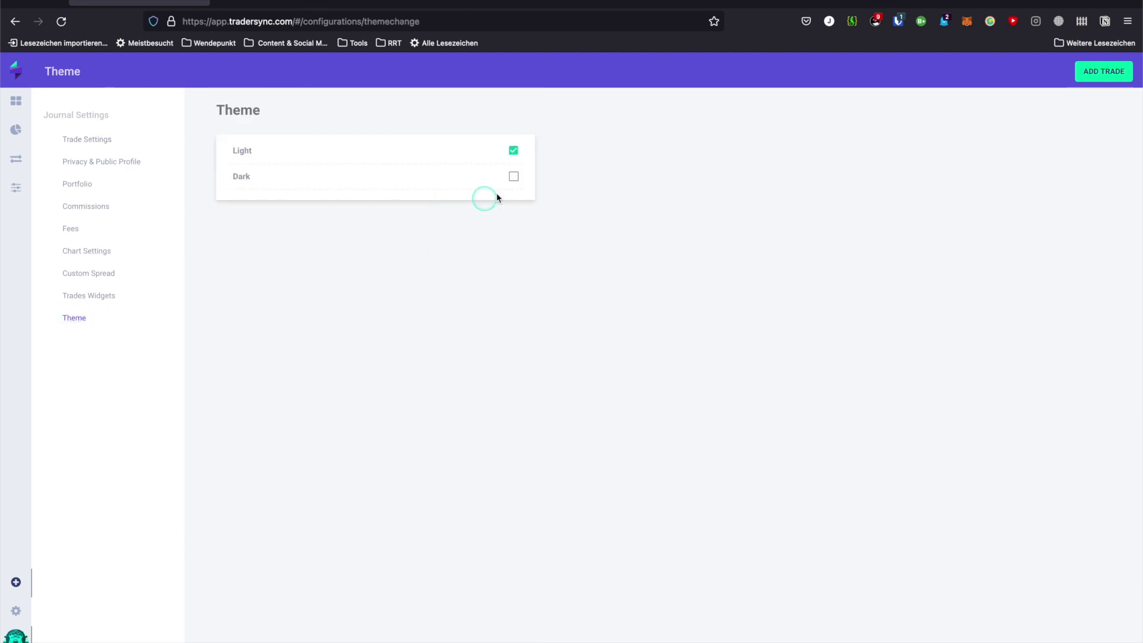
left_click(514, 176)
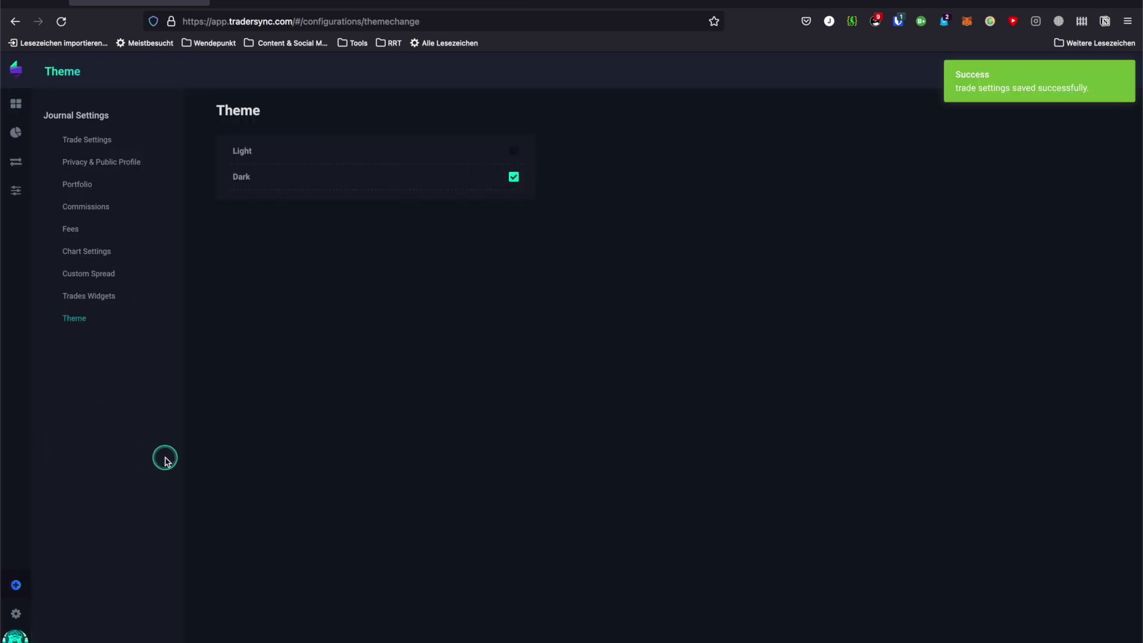
- Open the Broker Synchronization page from the options for adding trades
left_click(16, 585)
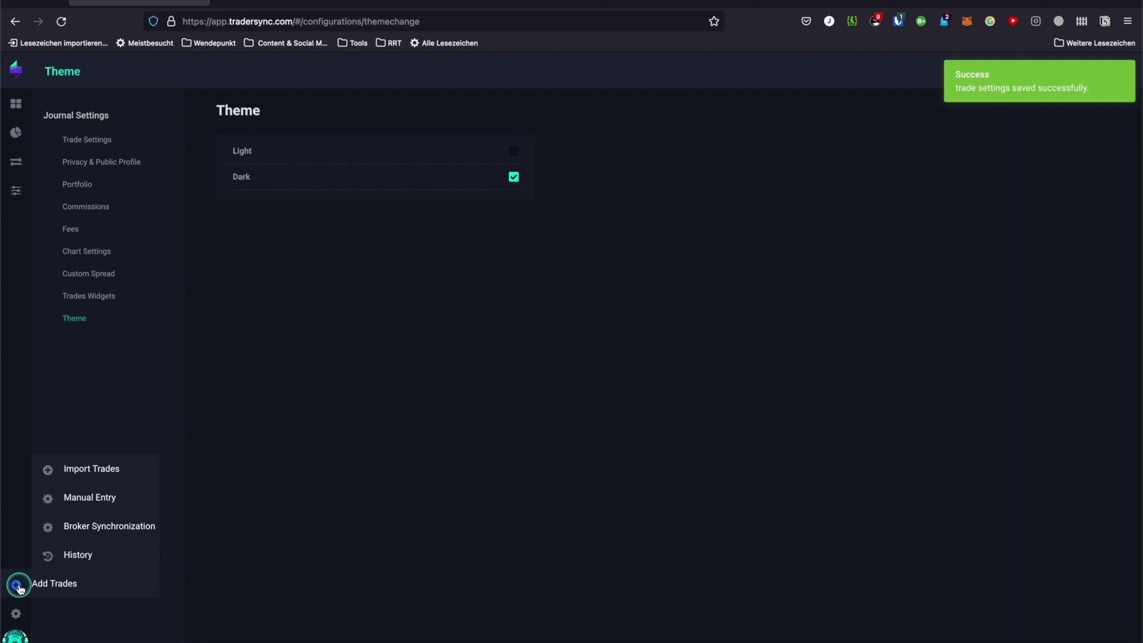
left_click(102, 528)
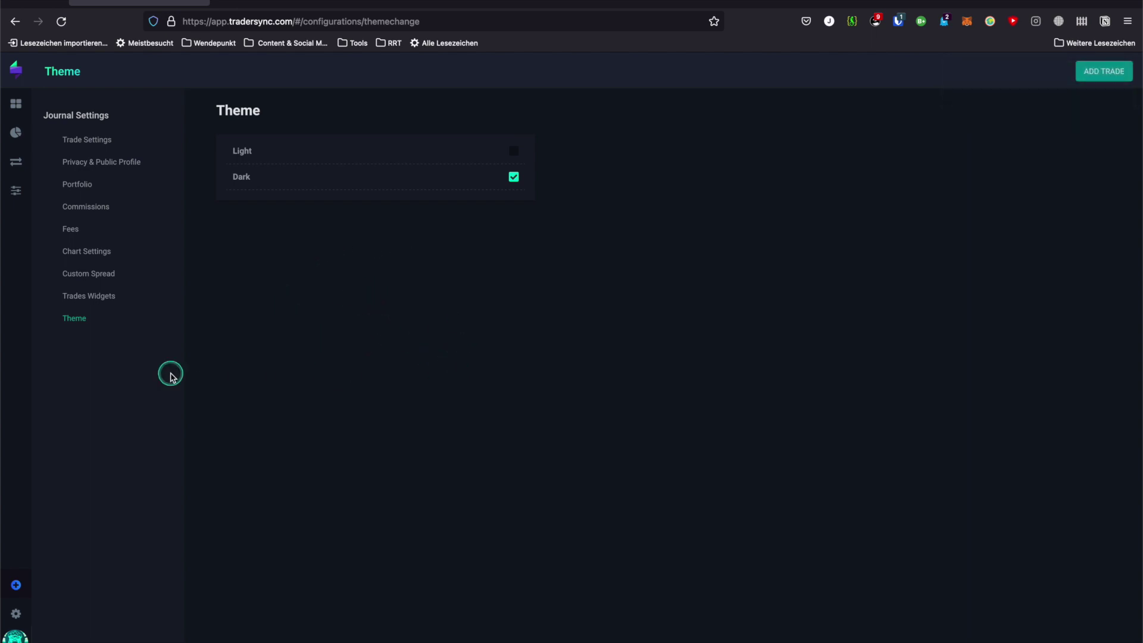
mouse_move(18, 588)
left_click(108, 532)
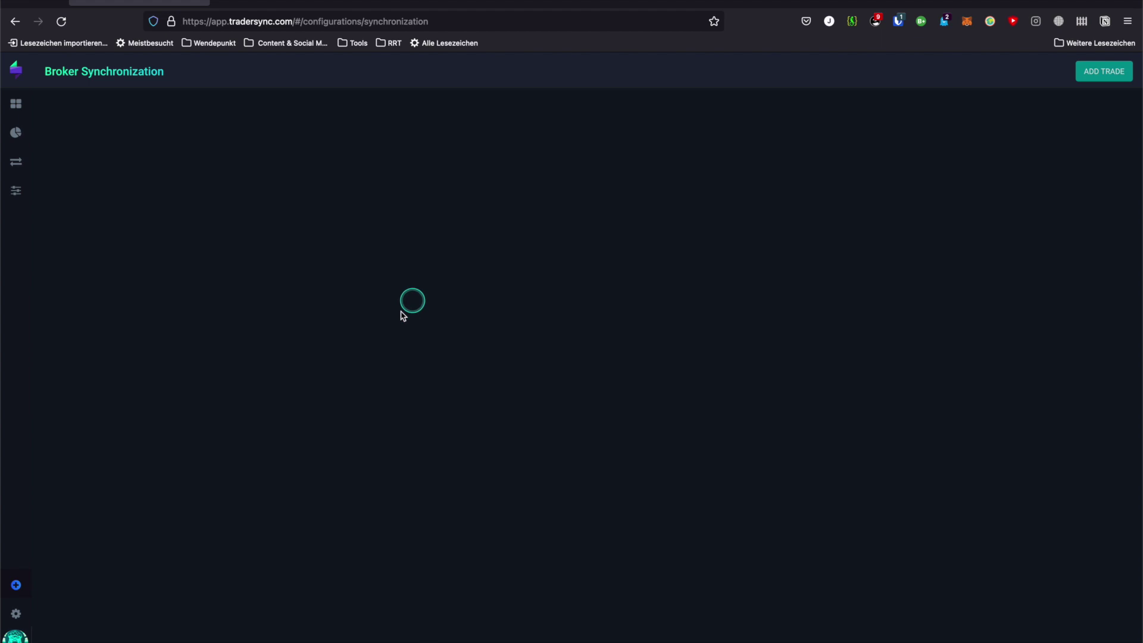
mouse_move(24, 583)
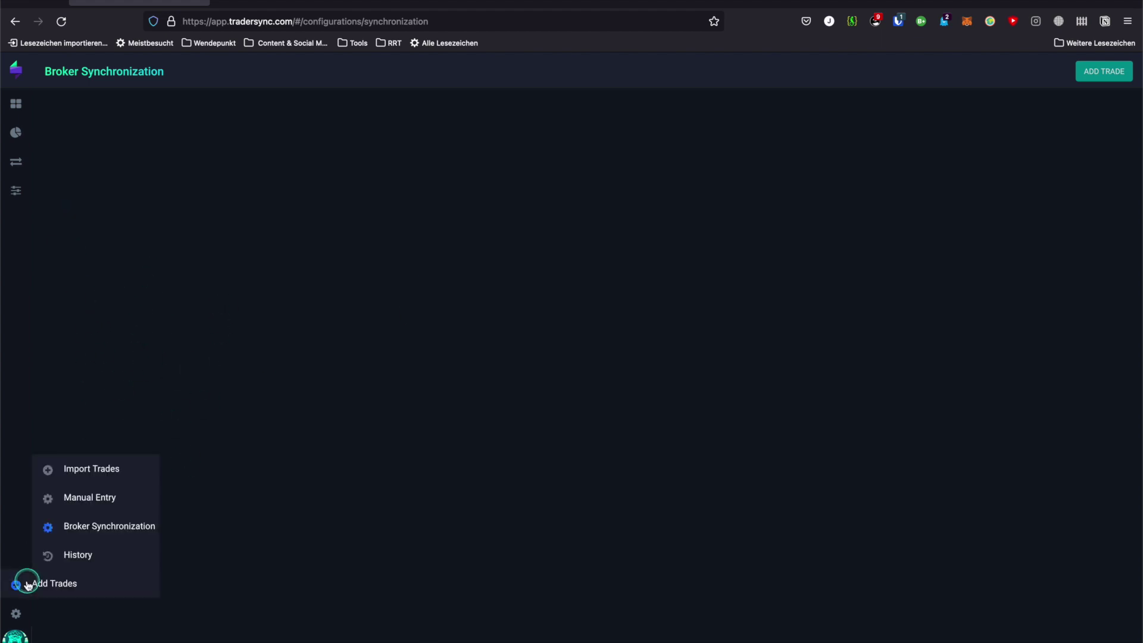
left_click(107, 533)
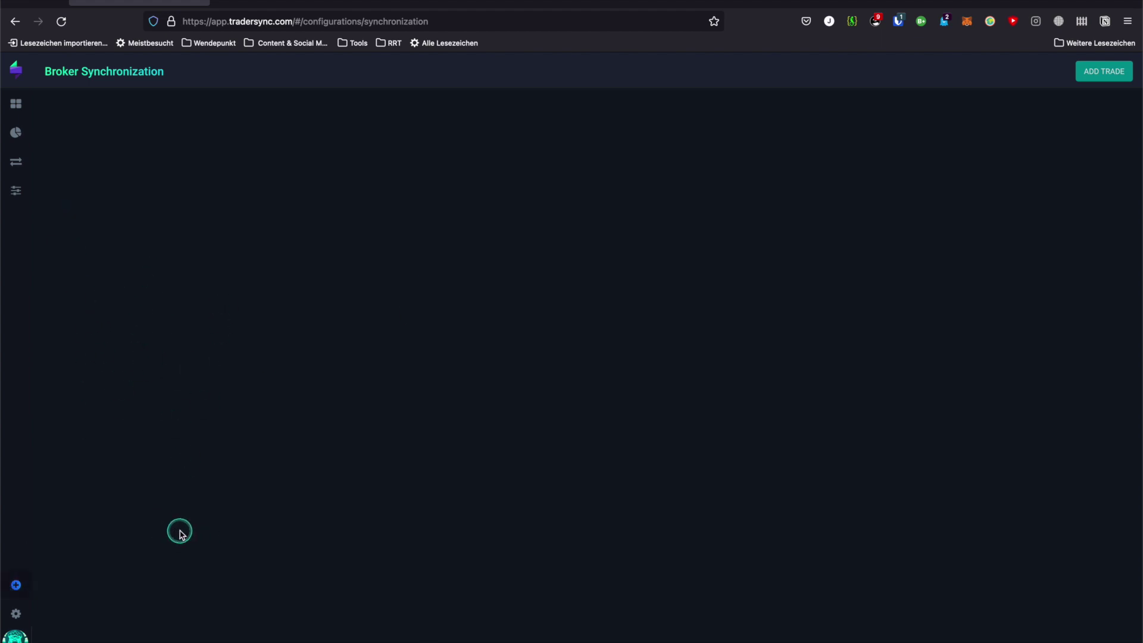
- Return to the dashboard and review the trade list, the summary figures and the Hourly and Management widgets
mouse_move(12, 592)
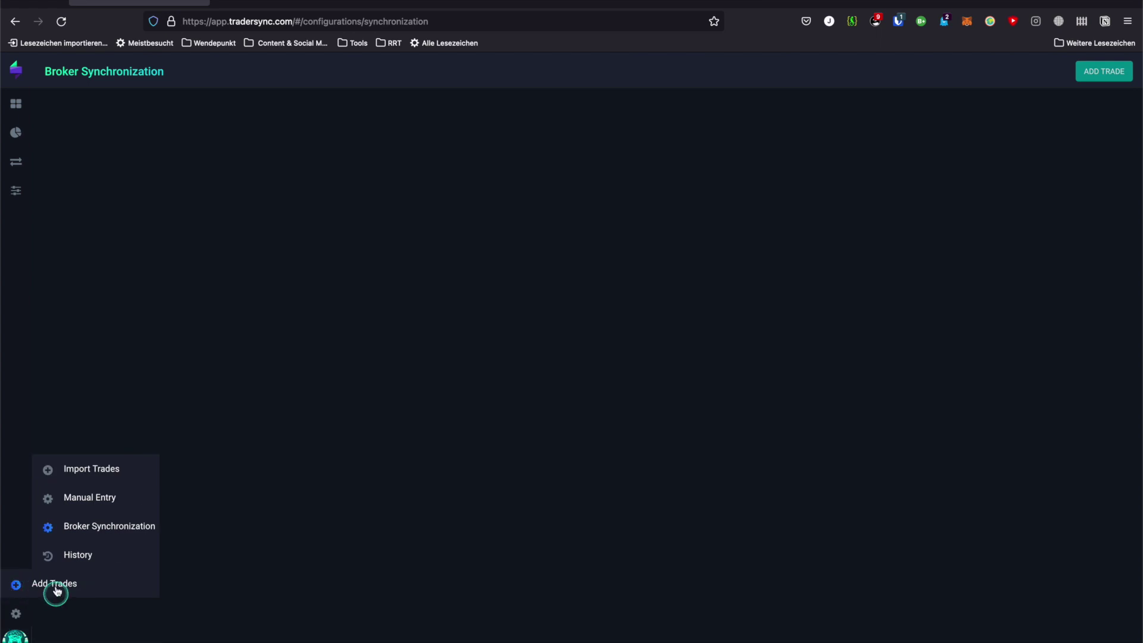
mouse_move(15, 618)
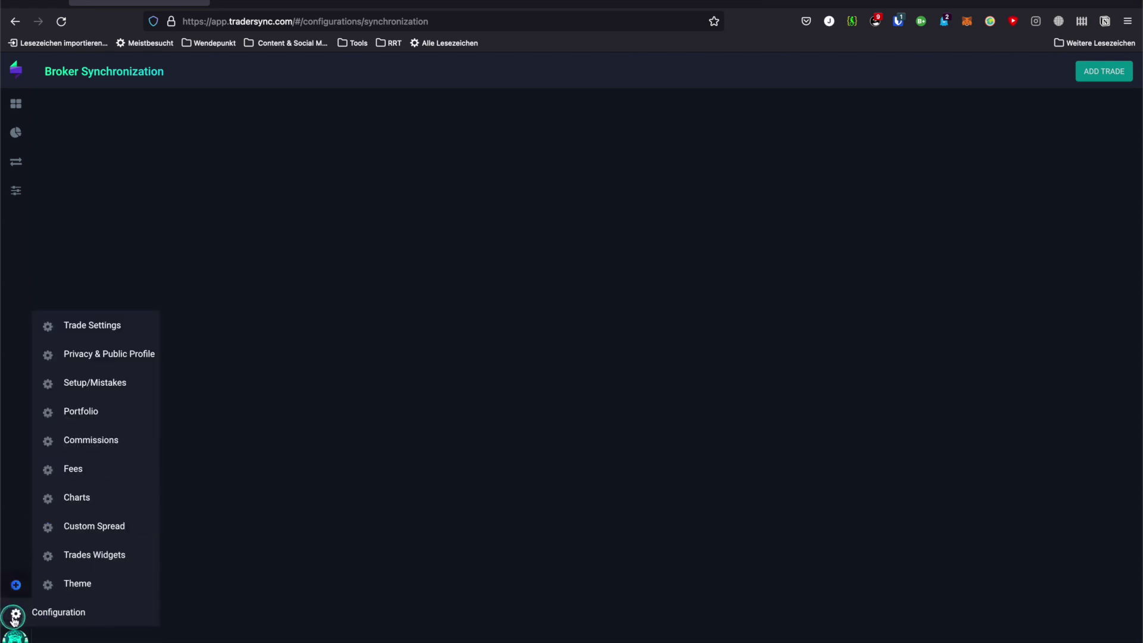
mouse_move(18, 133)
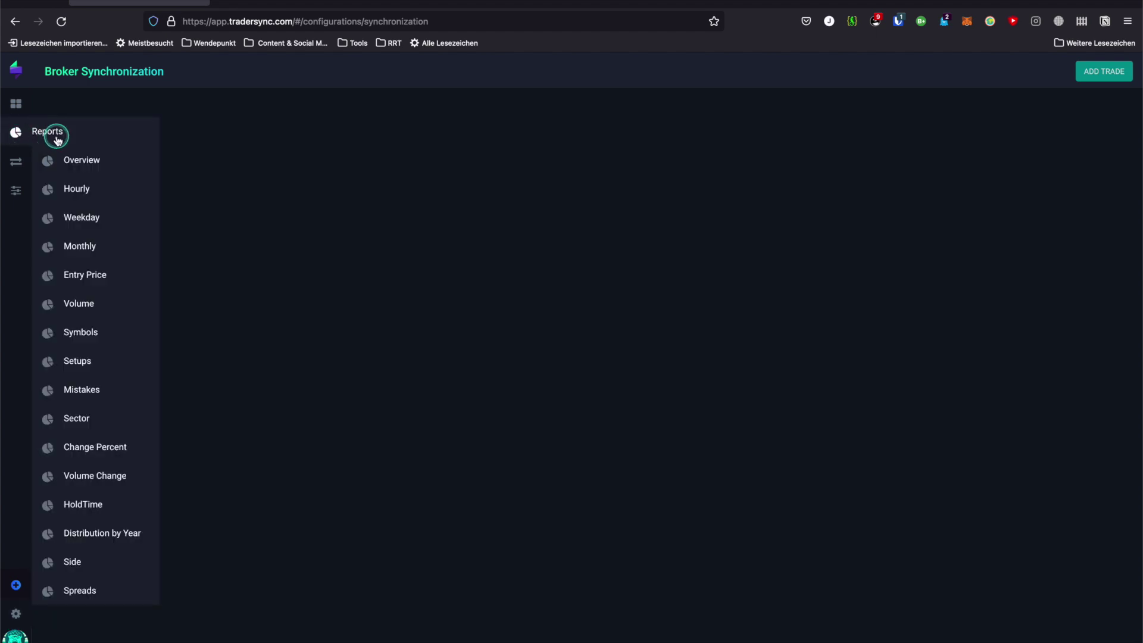
left_click(41, 106)
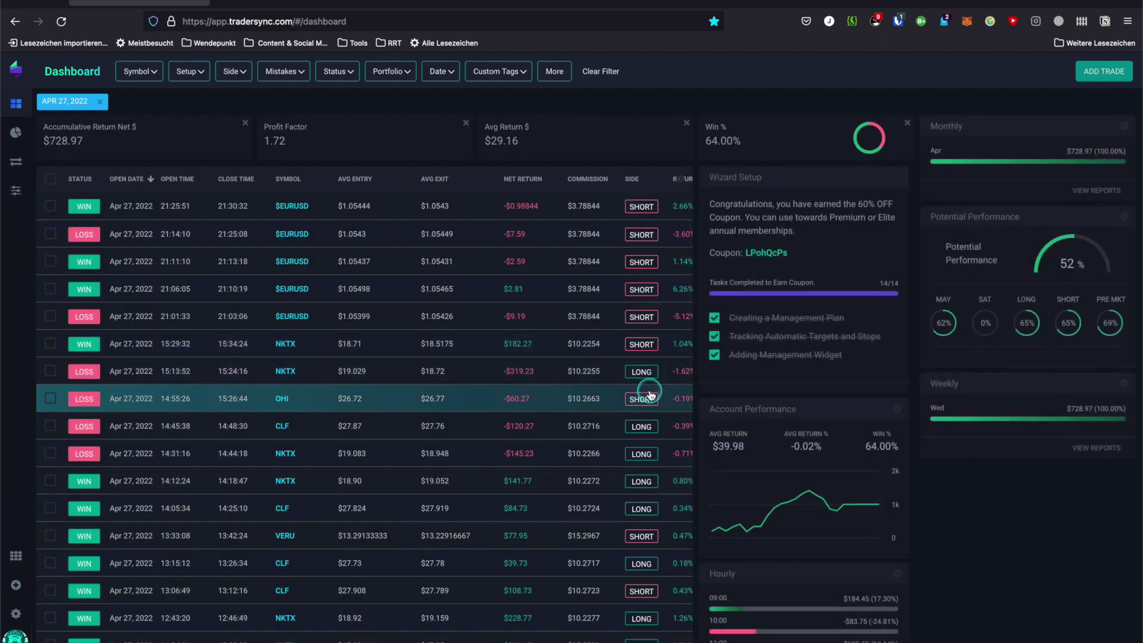
scroll(646, 389, "down", 5)
scroll(650, 394, "up", 5)
mouse_move(149, 128)
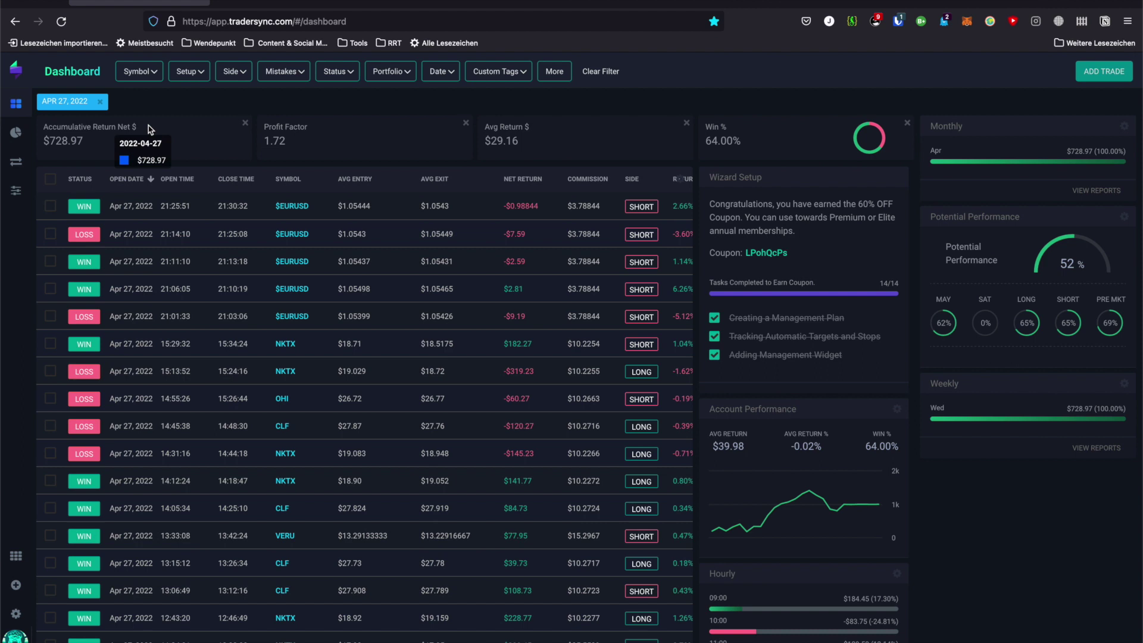
scroll(691, 193, "down", 7)
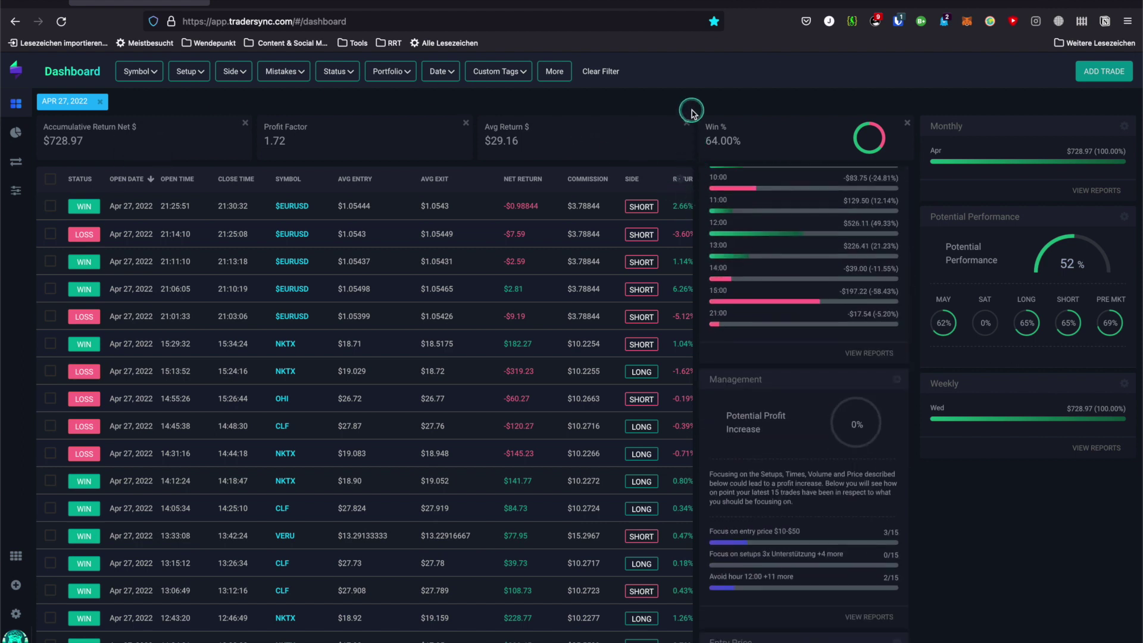
scroll(575, 417, "down", 5)
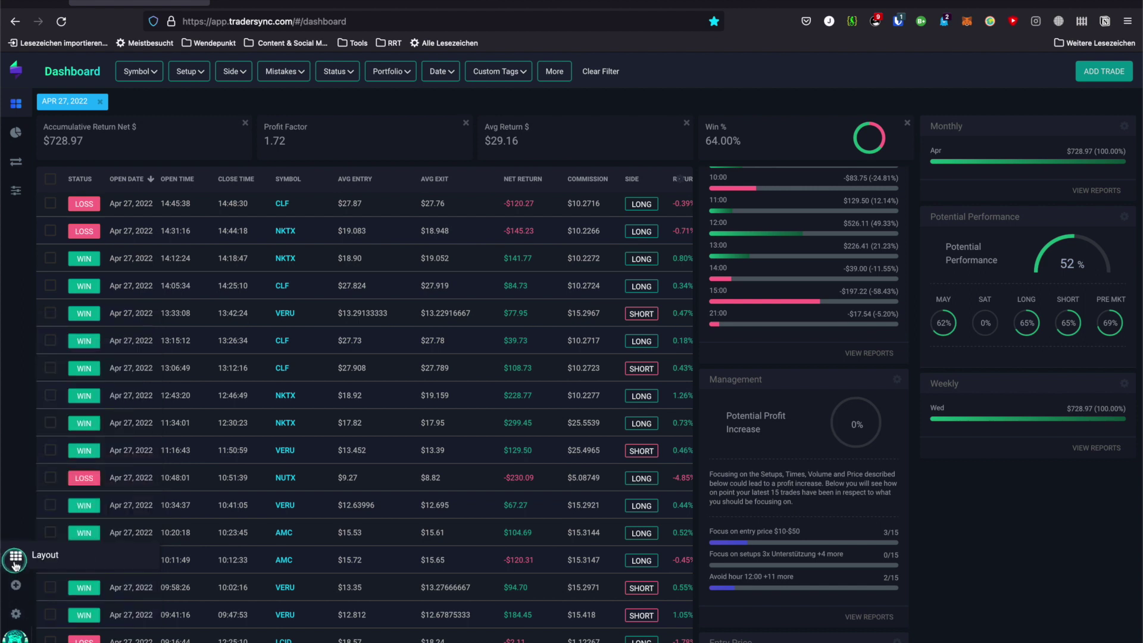
- Open the account plan page in the profile and compare the monthly pricing with the one-year pricing
mouse_move(18, 638)
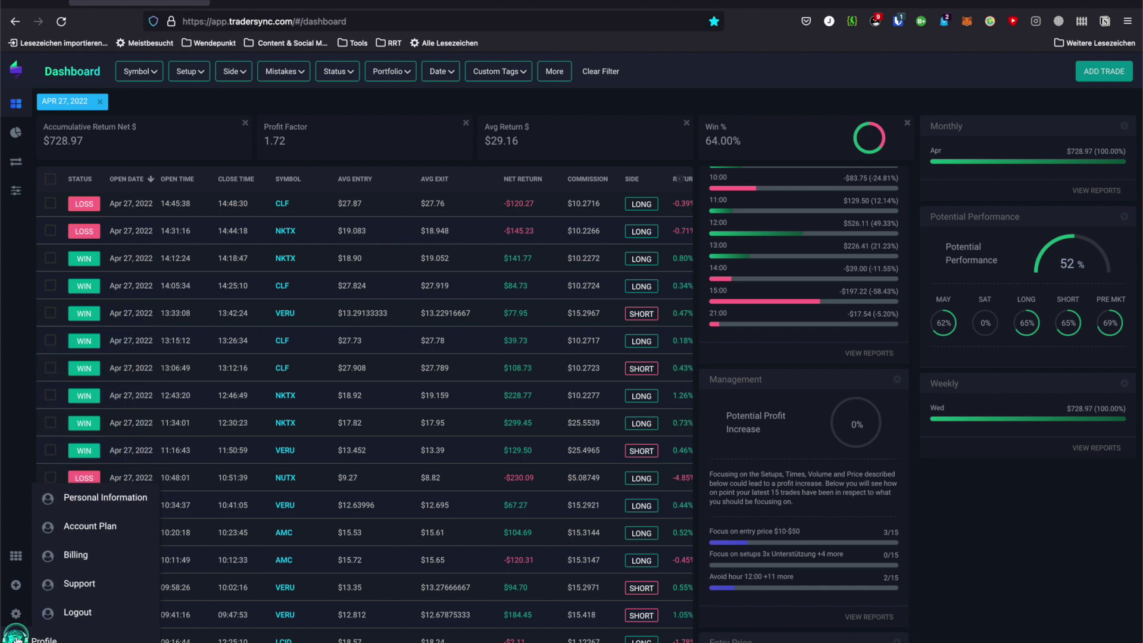
left_click(95, 528)
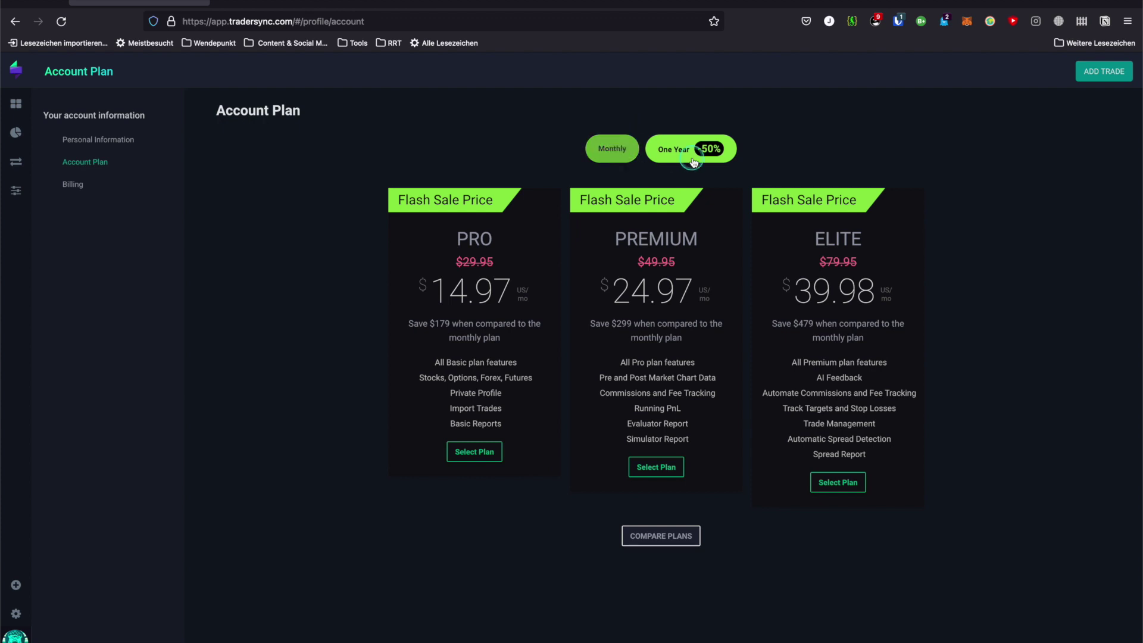
left_click(620, 154)
left_click(713, 147)
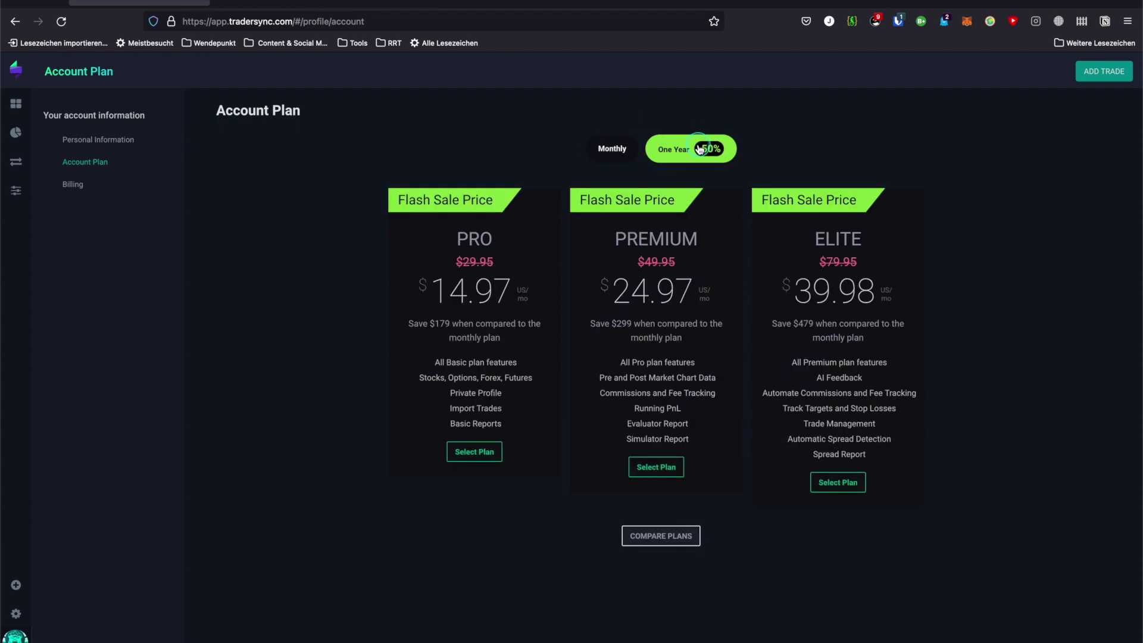